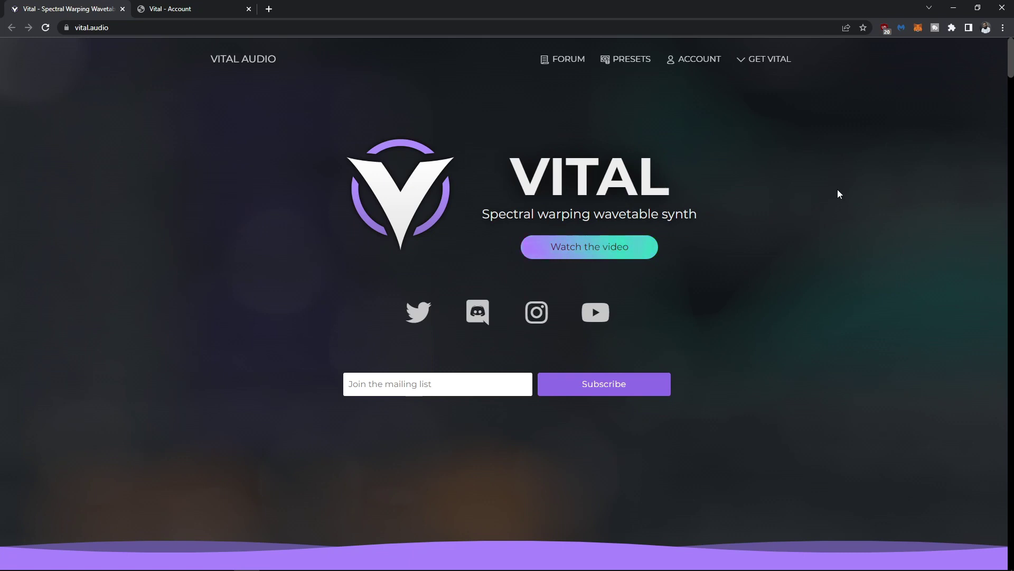
# Review the Vital versions and installers offered for download on the account page
pyautogui.hotkey('ctrl', 'Tab')
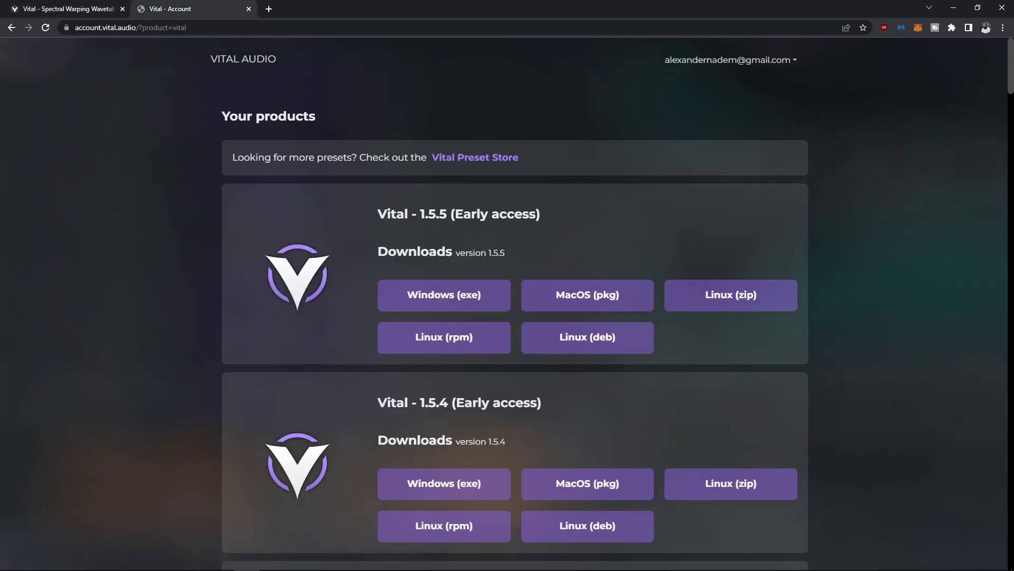
pyautogui.moveTo(1011, 79); pyautogui.dragTo(1010, 539)
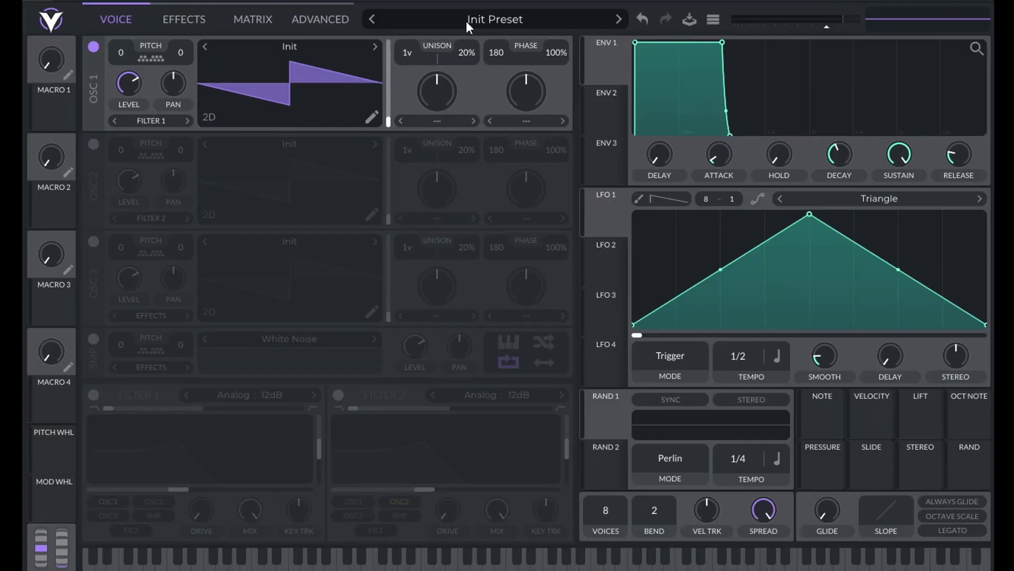
# Examine the preset browser, close it again and resize the Vital plugin window
pyautogui.click(469, 20)
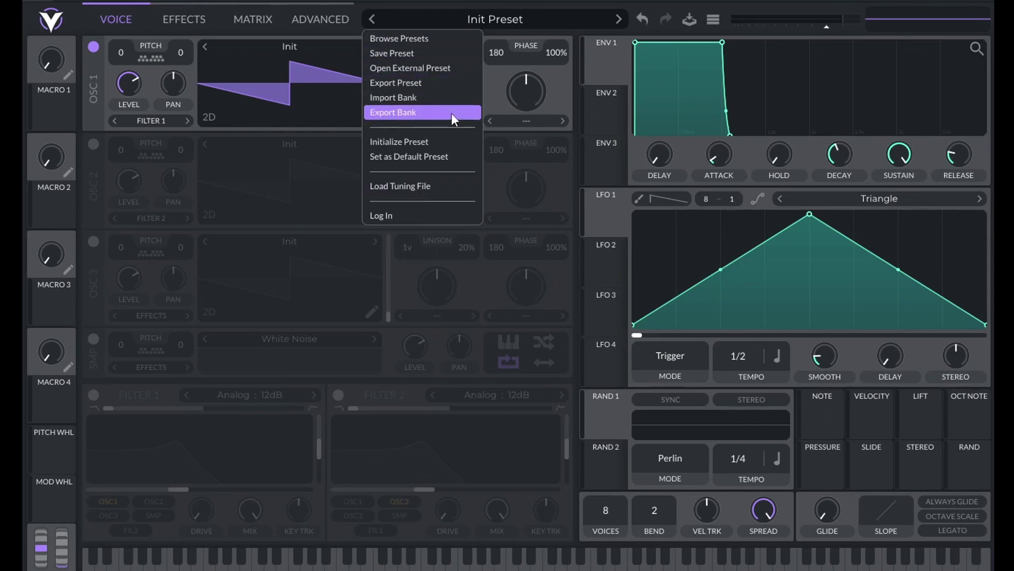
pyautogui.click(532, 14)
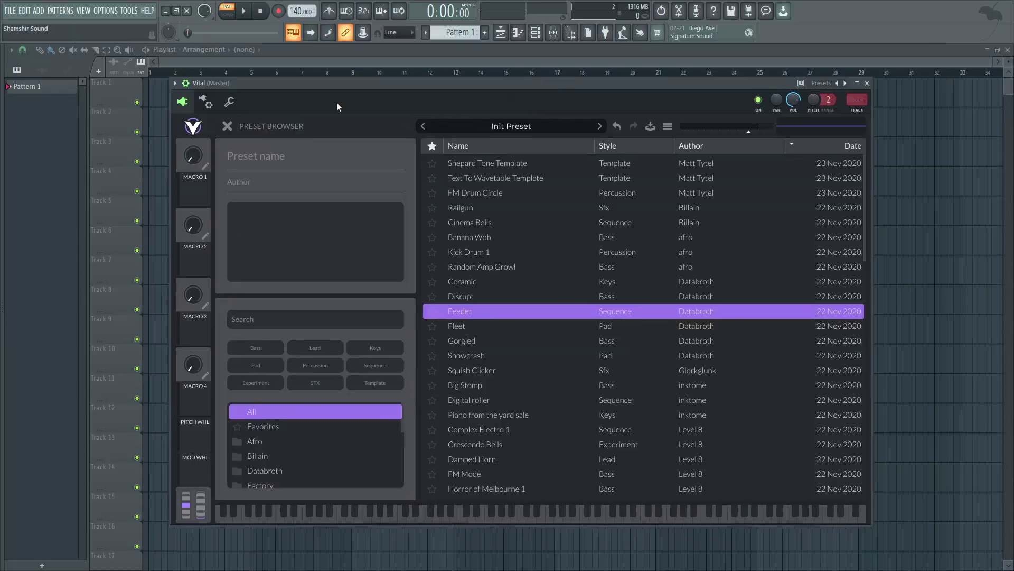
pyautogui.click(227, 126)
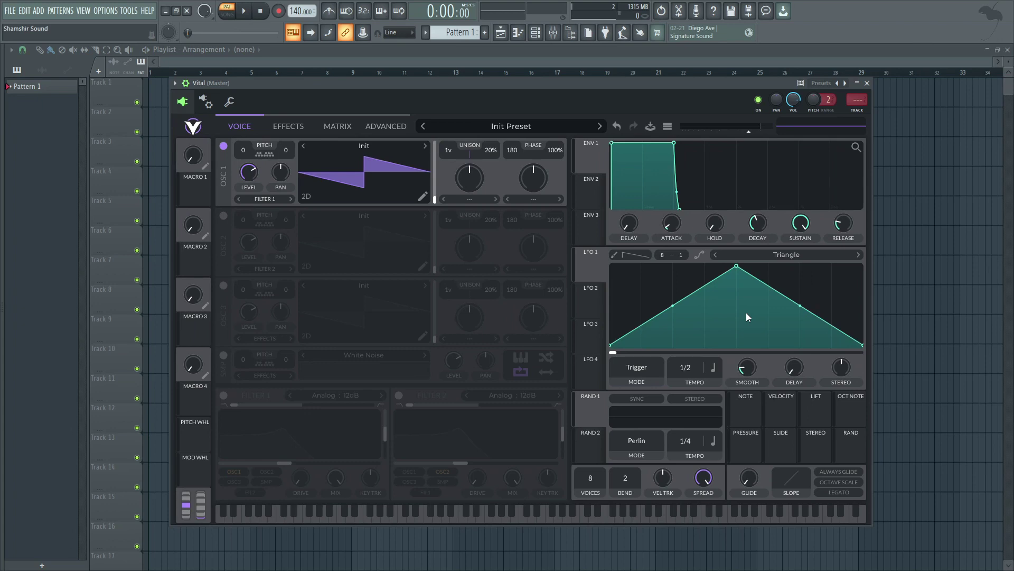
pyautogui.moveTo(868, 522); pyautogui.dragTo(879, 479)
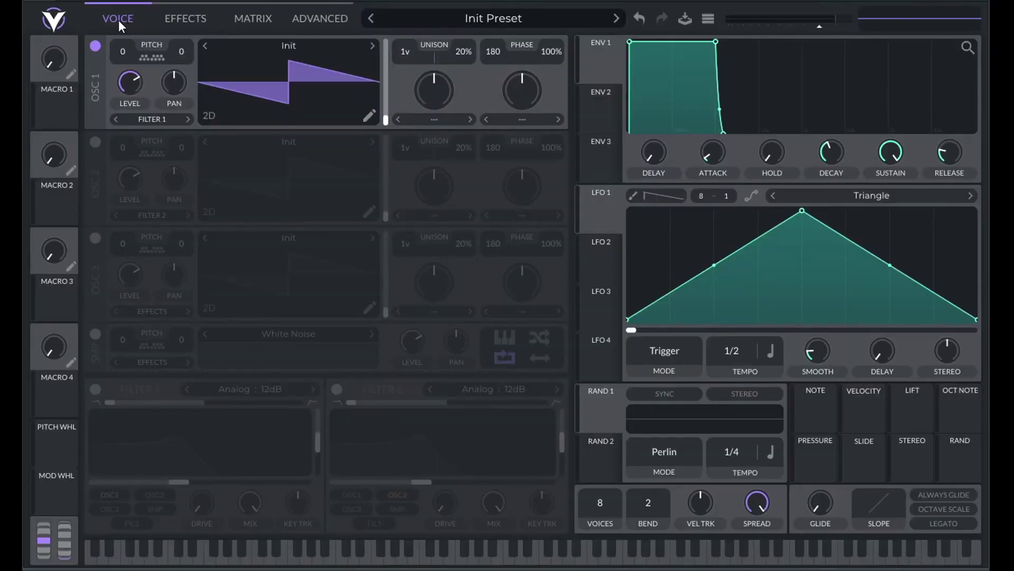
# Enable the Chorus, Compressor and Delay effects in the effects chain
pyautogui.click(174, 17)
pyautogui.moveTo(131, 66); pyautogui.dragTo(132, 118)
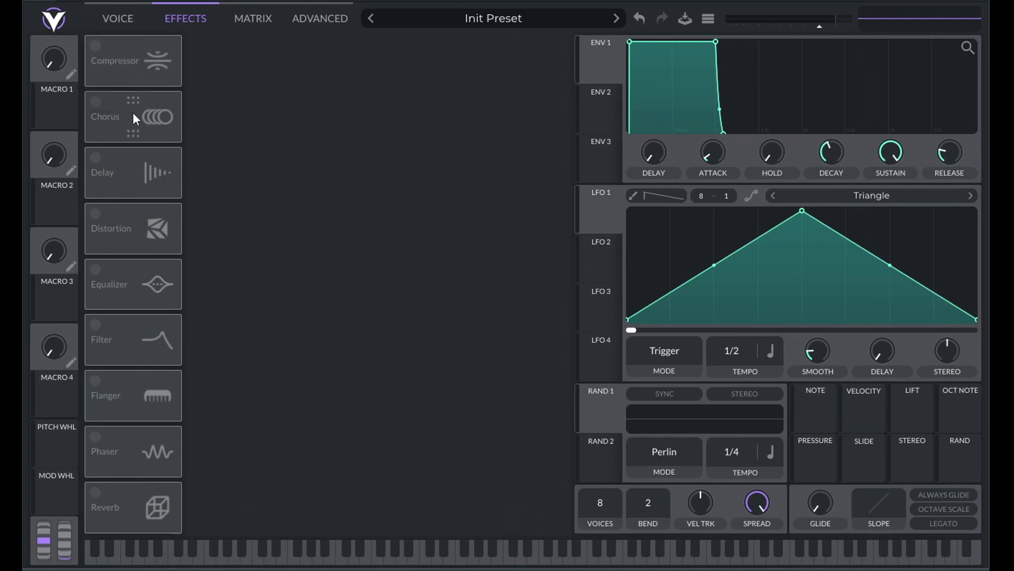
pyautogui.click(95, 101)
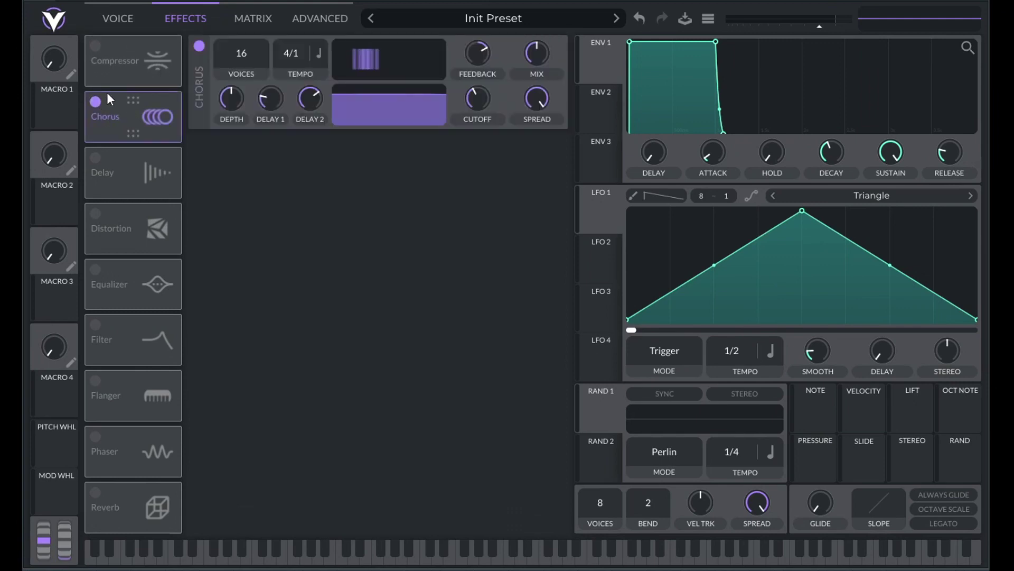
pyautogui.click(95, 45)
pyautogui.click(95, 157)
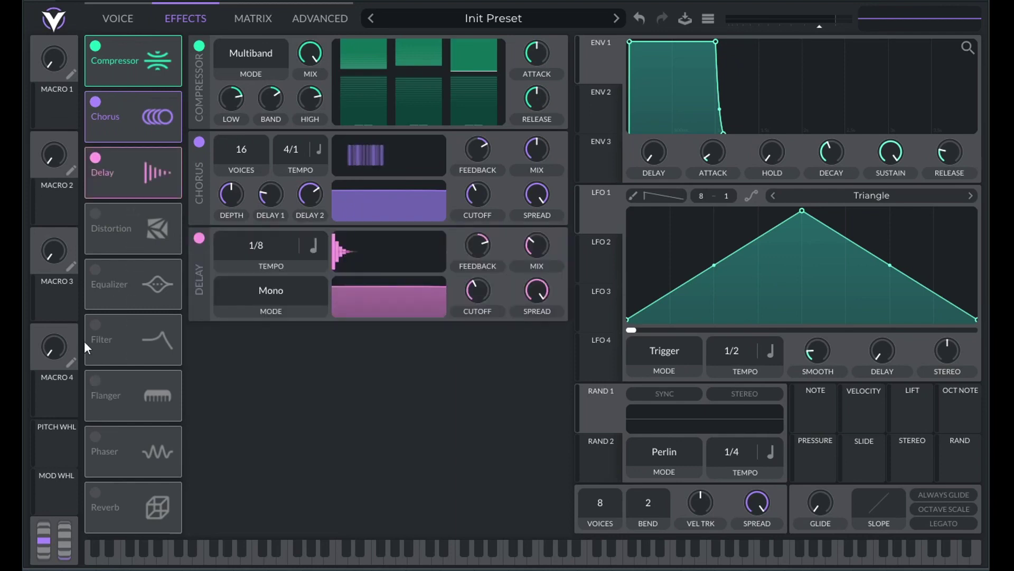
# Enable Filter and move it directly below Distortion, then enable Reverb and place it between Compressor and Chorus
pyautogui.click(95, 324)
pyautogui.moveTo(121, 346); pyautogui.dragTo(135, 59)
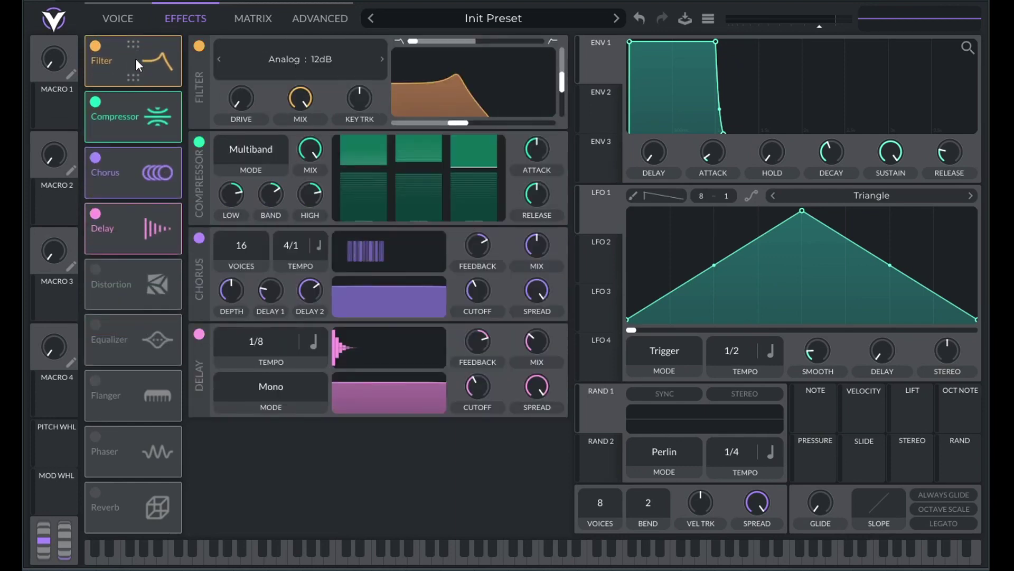
pyautogui.moveTo(159, 74); pyautogui.dragTo(145, 280)
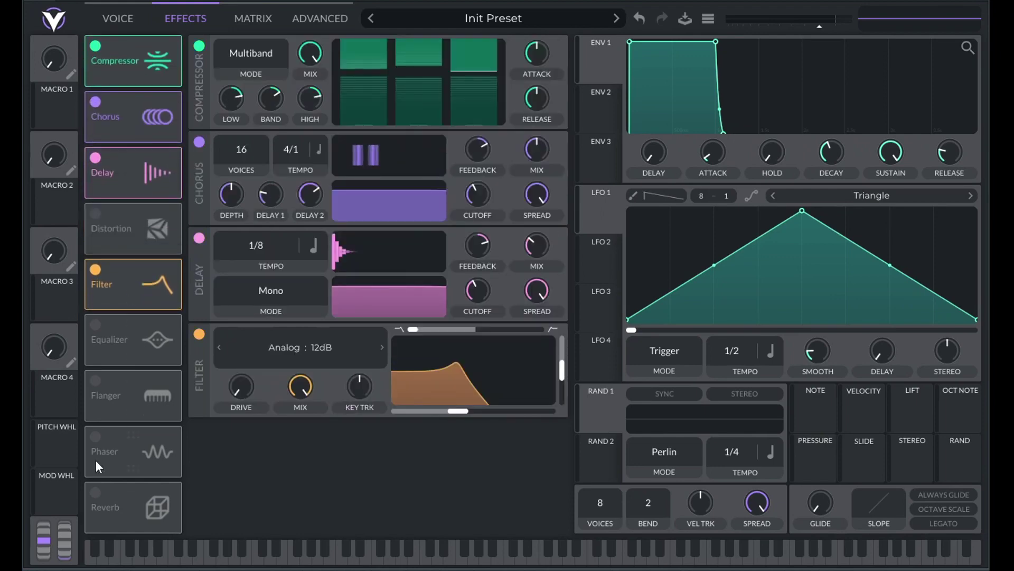
pyautogui.click(96, 493)
pyautogui.moveTo(106, 521); pyautogui.dragTo(121, 106)
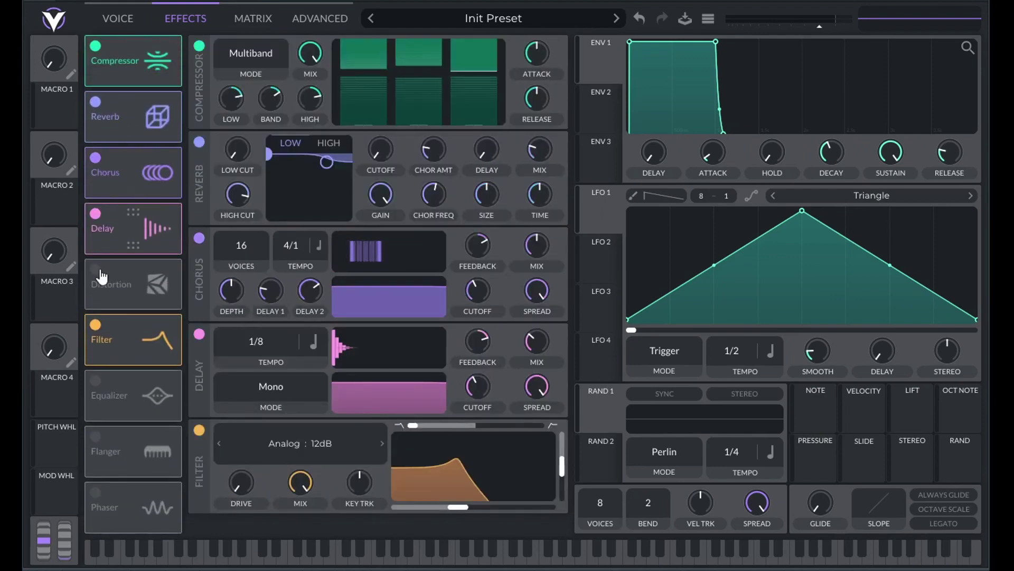
# Enable the remaining Distortion, Equalizer, Flanger and Phaser effects and look over their controls in the effects chain
pyautogui.click(95, 270)
pyautogui.click(95, 381)
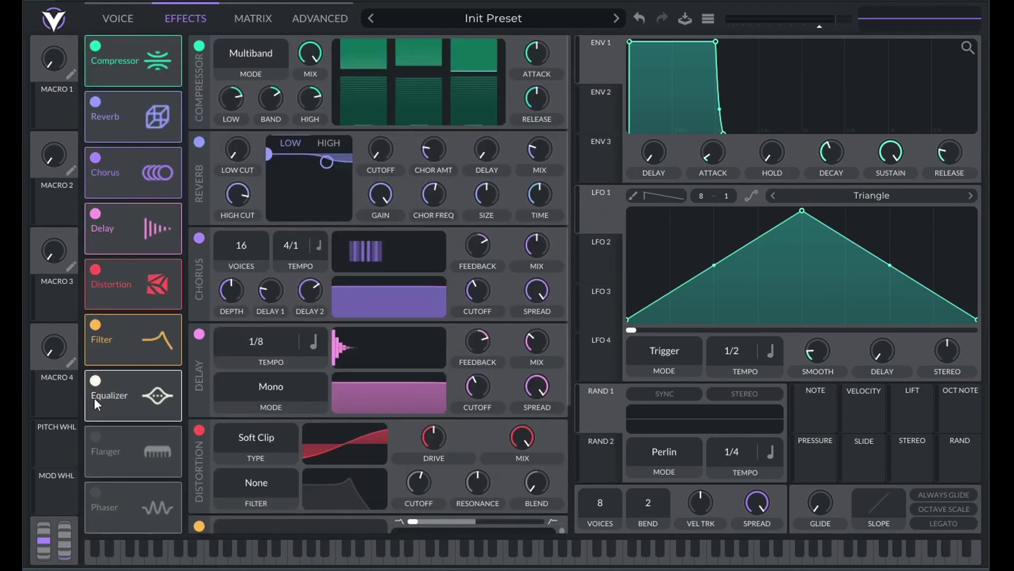
pyautogui.click(95, 437)
pyautogui.click(96, 492)
pyautogui.scroll(-3, 471, 326)
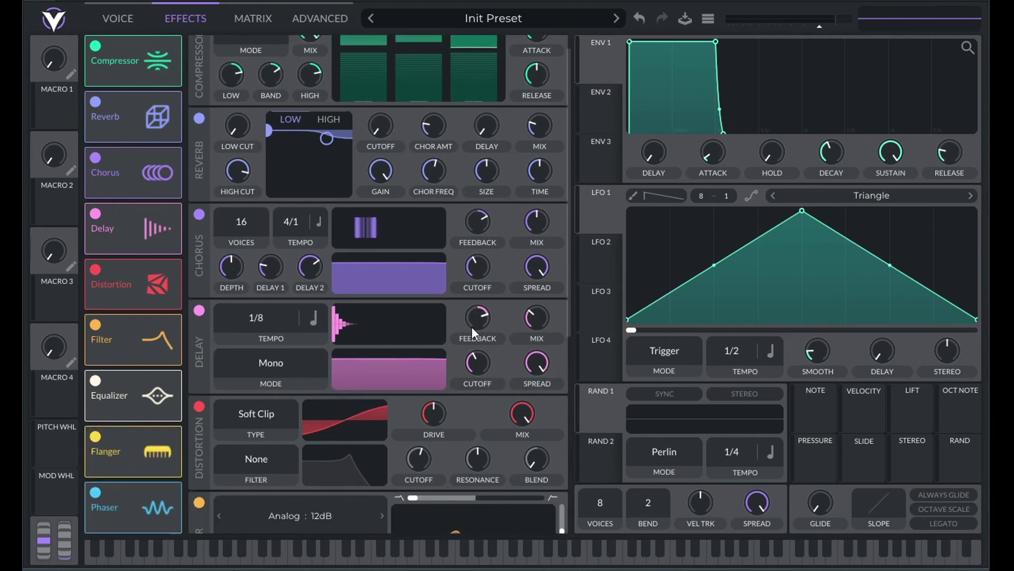
pyautogui.scroll(-5, 465, 332)
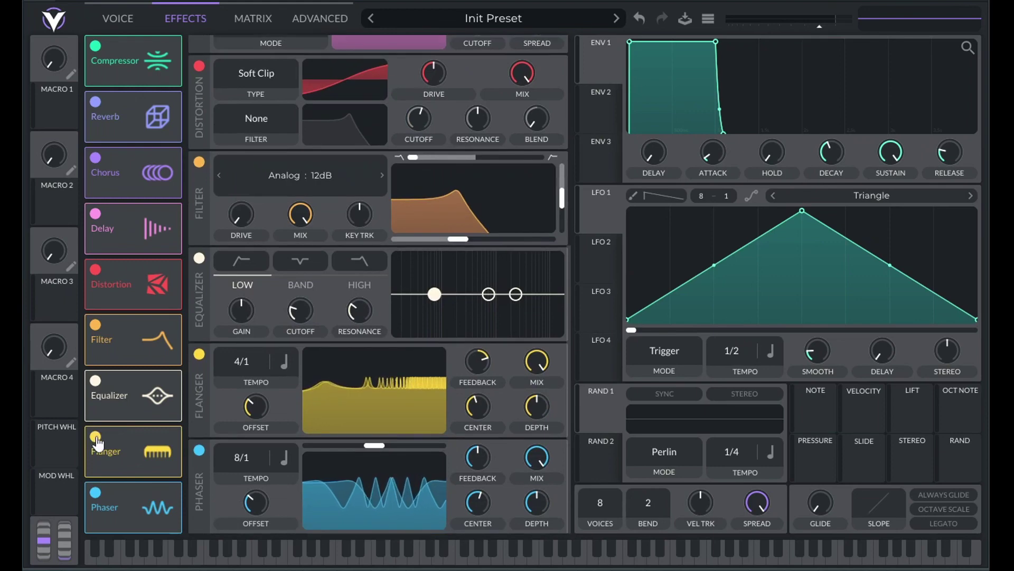
# Disable the Flanger, Phaser, Filter, Distortion and Delay effects
pyautogui.click(95, 437)
pyautogui.click(96, 493)
pyautogui.click(95, 324)
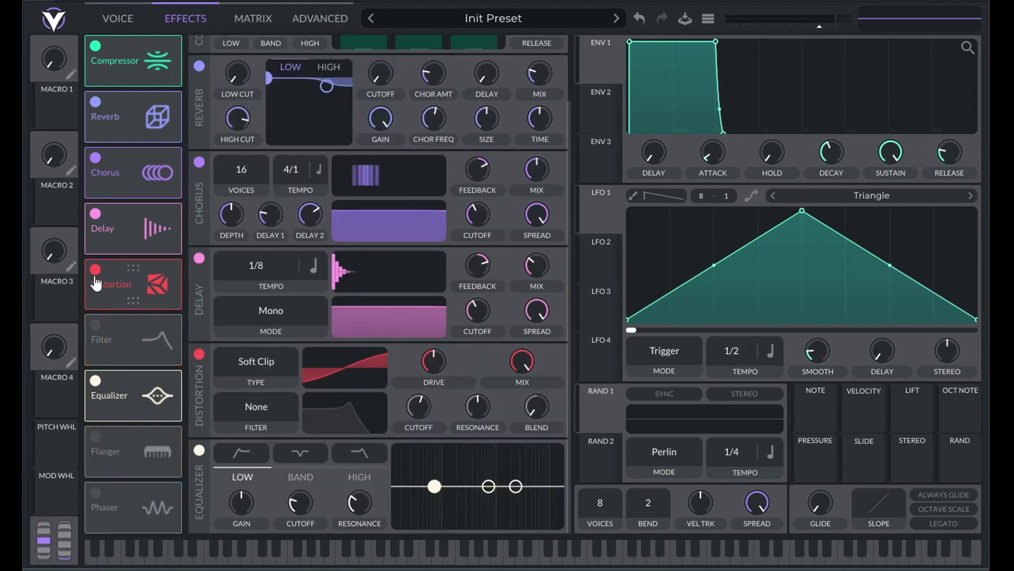
pyautogui.click(96, 270)
pyautogui.click(100, 217)
# View the modulation matrix and the advanced oscillator, voice and oversampling options
pyautogui.click(255, 19)
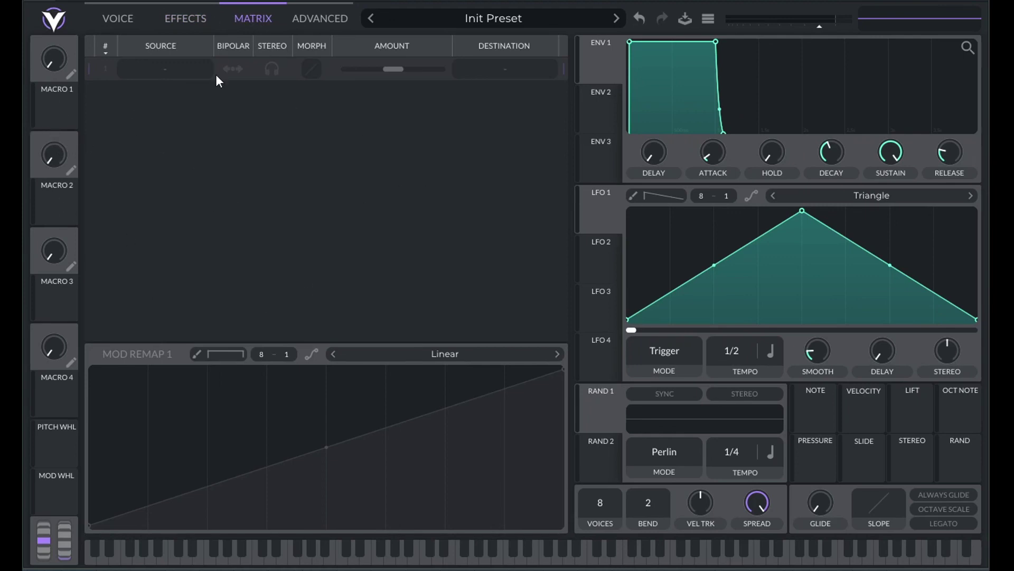
pyautogui.click(326, 20)
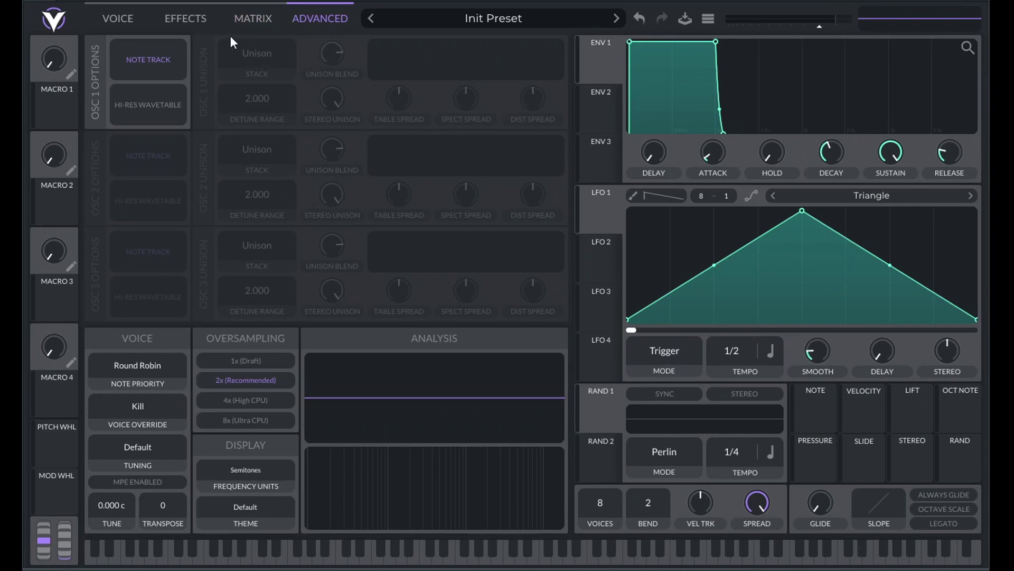
# Return to the voice section and enable oscillators 2 and 3
pyautogui.click(122, 17)
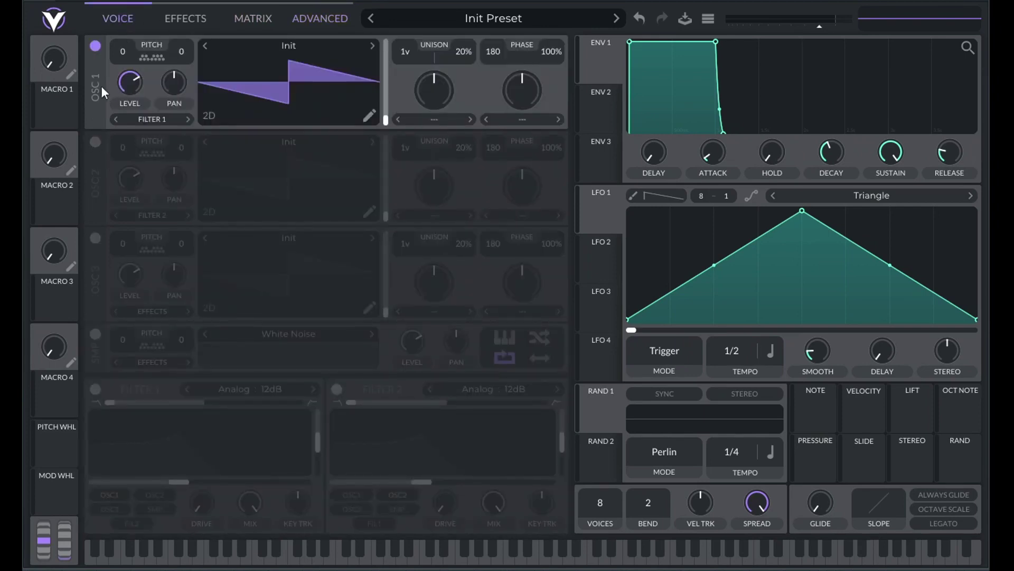
pyautogui.click(95, 142)
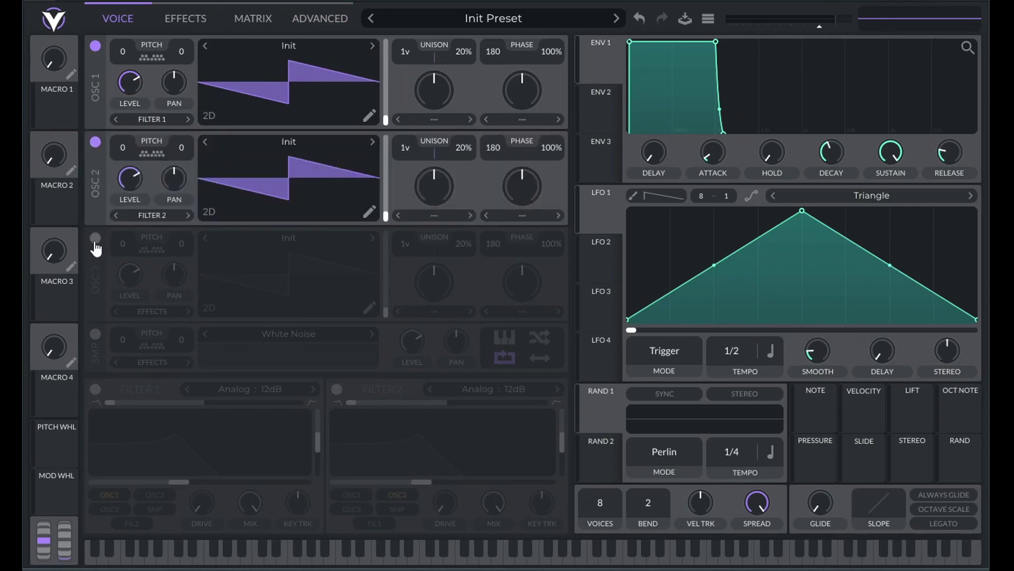
pyautogui.click(95, 239)
# Enable the sampler, look through its list of noise samples without changing the sample, and disable the sampler
pyautogui.click(95, 334)
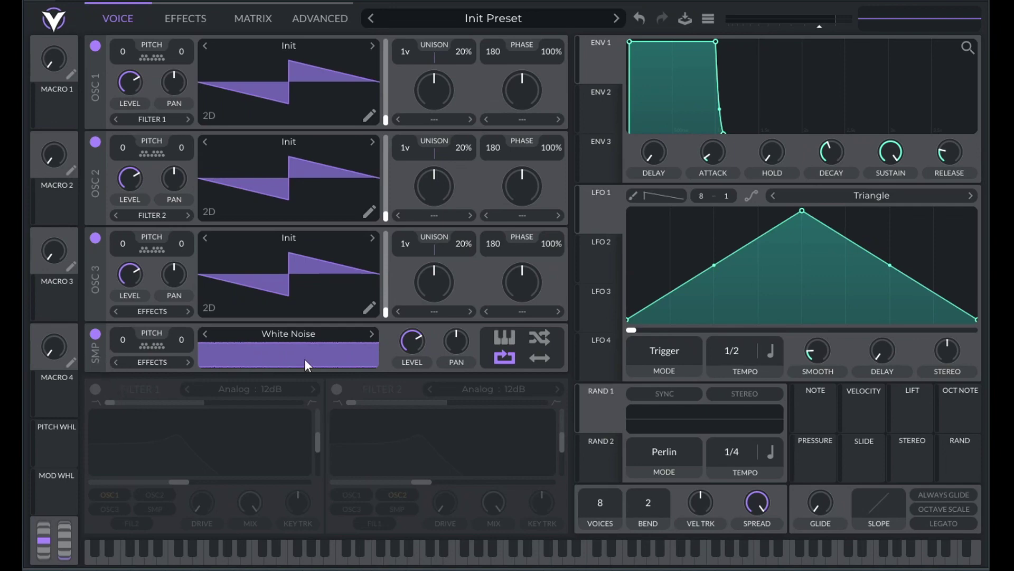
pyautogui.click(337, 337)
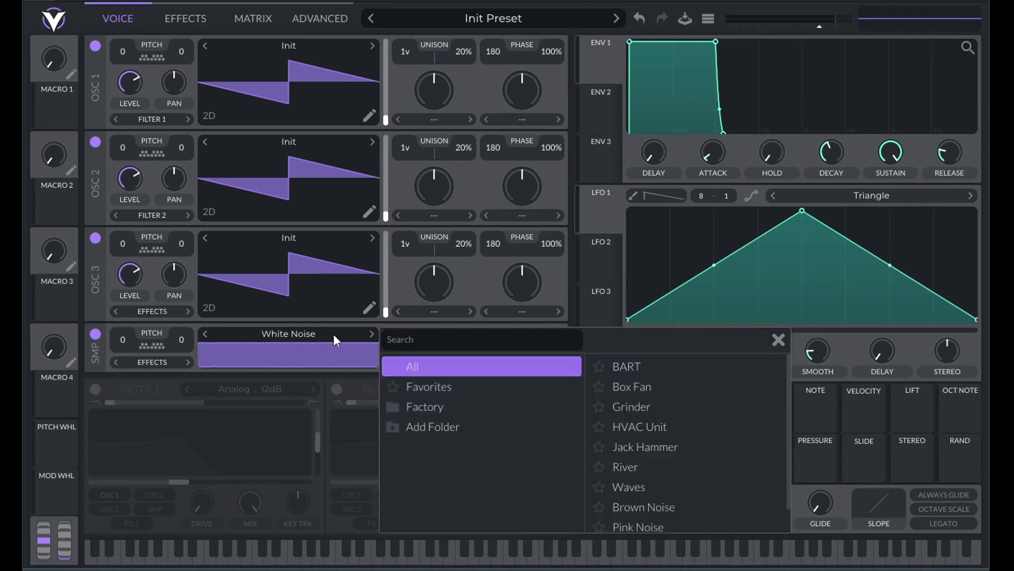
pyautogui.scroll(-1, 681, 396)
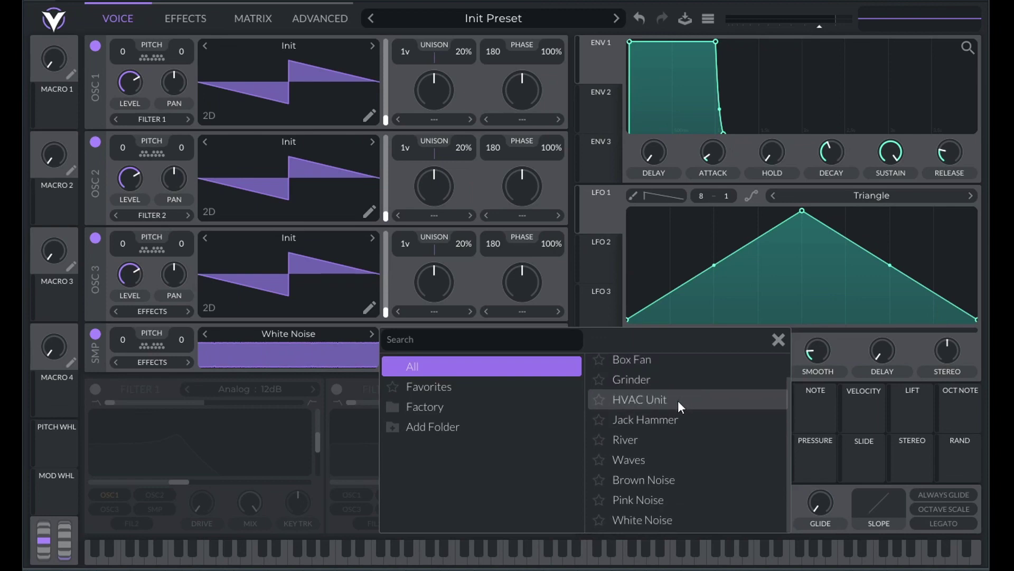
pyautogui.scroll(1, 662, 421)
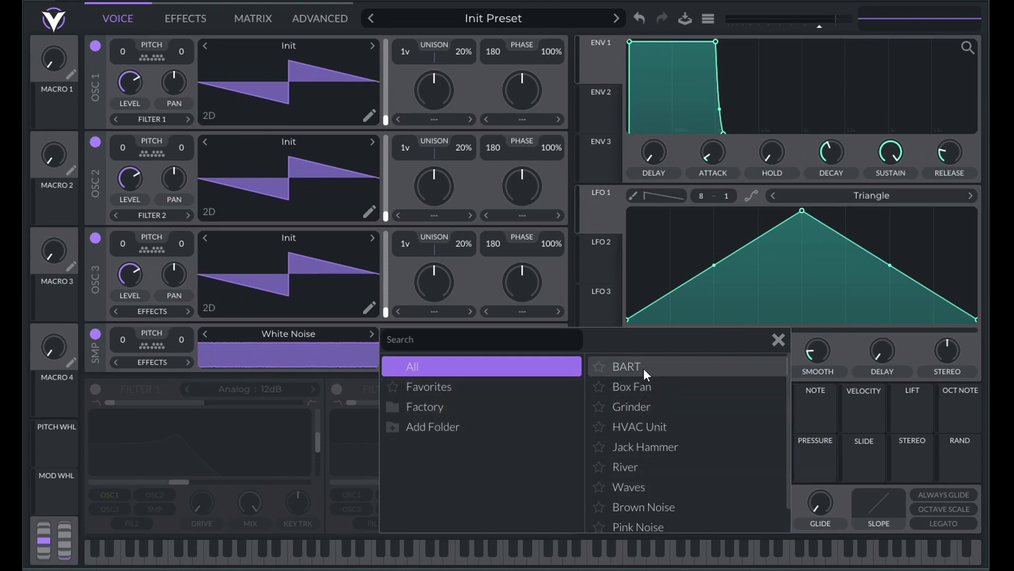
pyautogui.click(778, 339)
pyautogui.click(95, 333)
# Enable Filter 1 and Filter 2, and remove OSC 1 and OSC 2 from both filters so they feed the effects directly
pyautogui.click(95, 389)
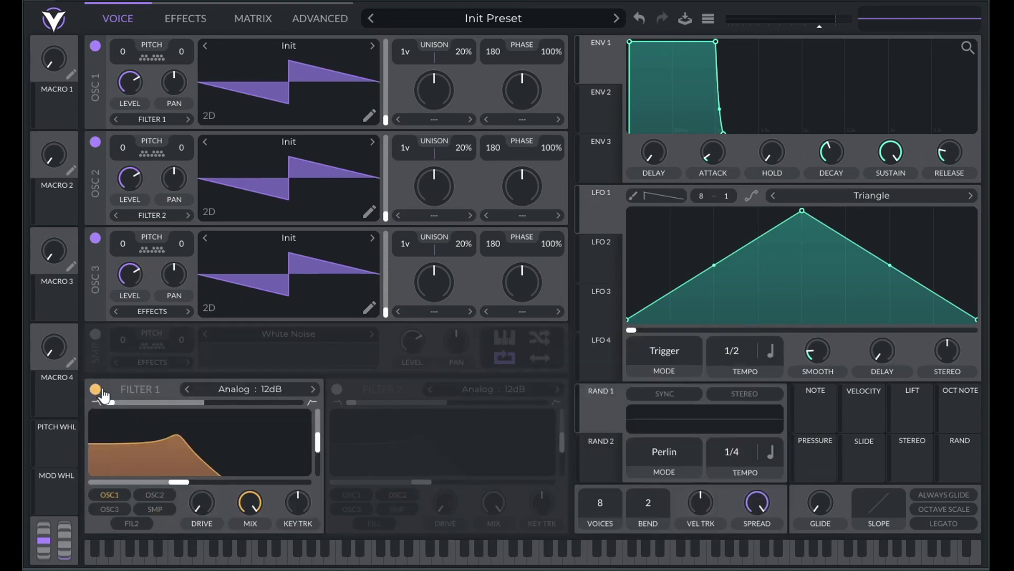
pyautogui.click(337, 389)
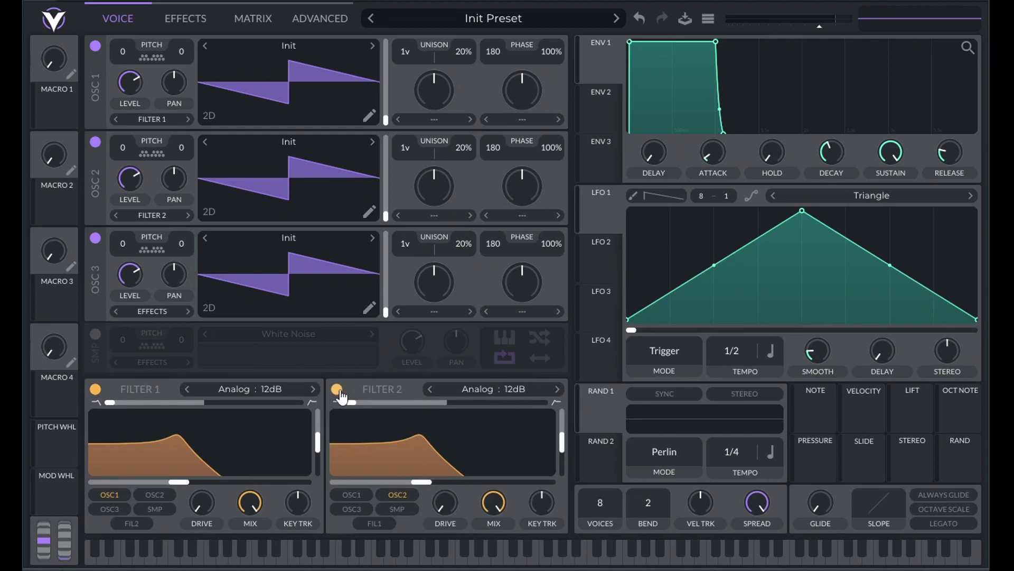
pyautogui.click(154, 495)
pyautogui.click(154, 495)
pyautogui.click(109, 495)
pyautogui.click(351, 495)
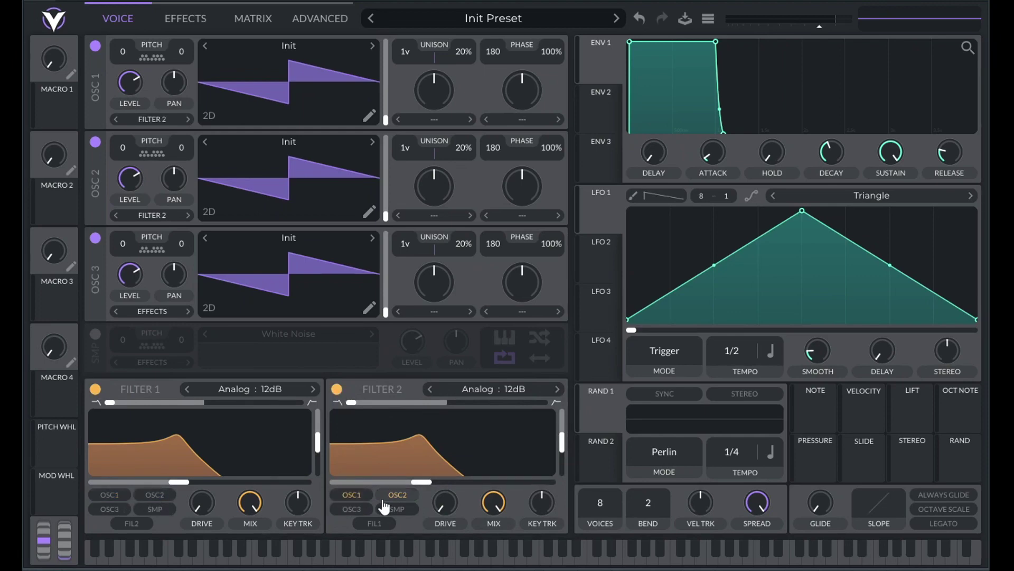
pyautogui.click(411, 498)
pyautogui.click(360, 496)
# Raise all four macro knobs, with Macro 2 at 0.485 and Macro 4 at its maximum
pyautogui.moveTo(56, 400); pyautogui.dragTo(56, 373)
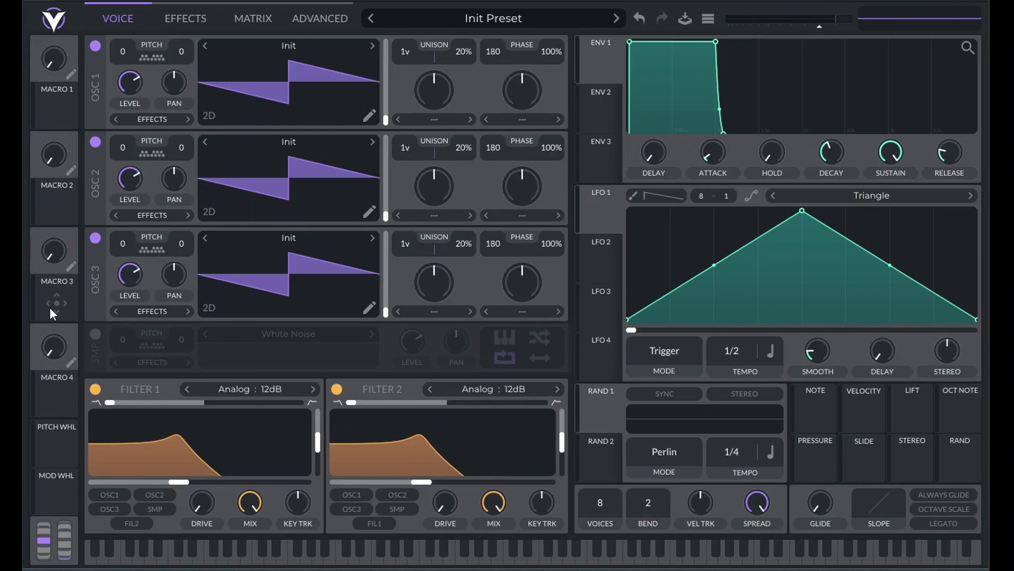
pyautogui.moveTo(55, 344); pyautogui.dragTo(58, 305)
pyautogui.moveTo(52, 63); pyautogui.dragTo(53, 51)
pyautogui.moveTo(54, 153); pyautogui.dragTo(56, 106)
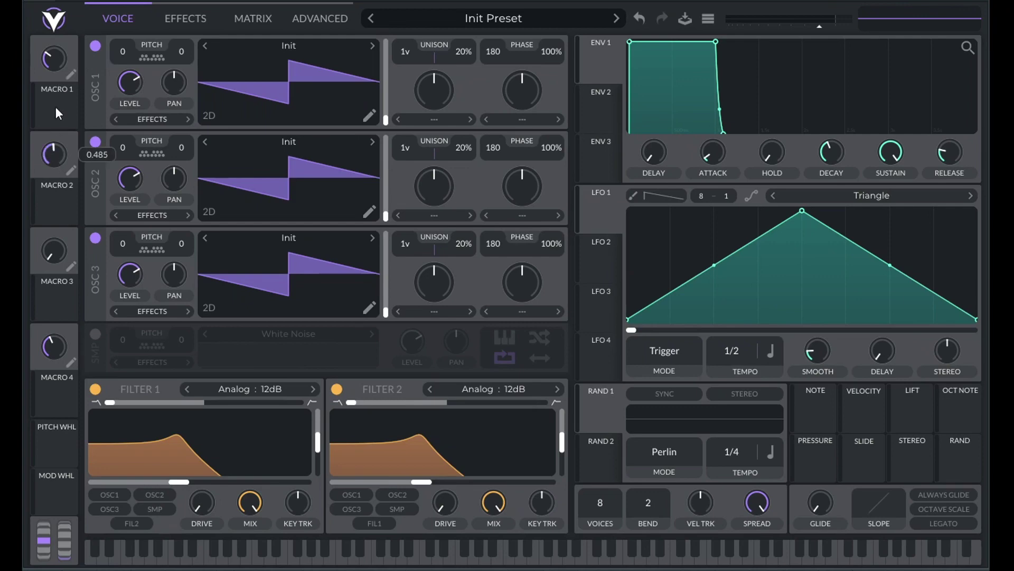
pyautogui.moveTo(53, 250); pyautogui.dragTo(48, 192)
pyautogui.moveTo(53, 327); pyautogui.dragTo(52, 297)
# Assign Macro 4 as a modulator of the OSC 1 level and raise its modulation amount
pyautogui.moveTo(58, 387)
pyautogui.moveTo(56, 401); pyautogui.dragTo(438, 91)
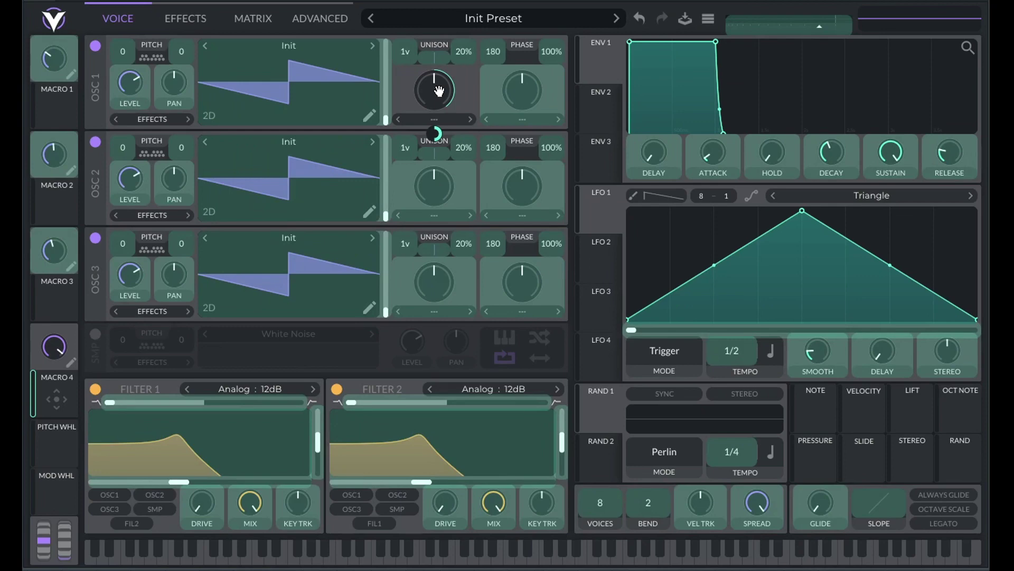
pyautogui.moveTo(439, 91); pyautogui.dragTo(130, 85)
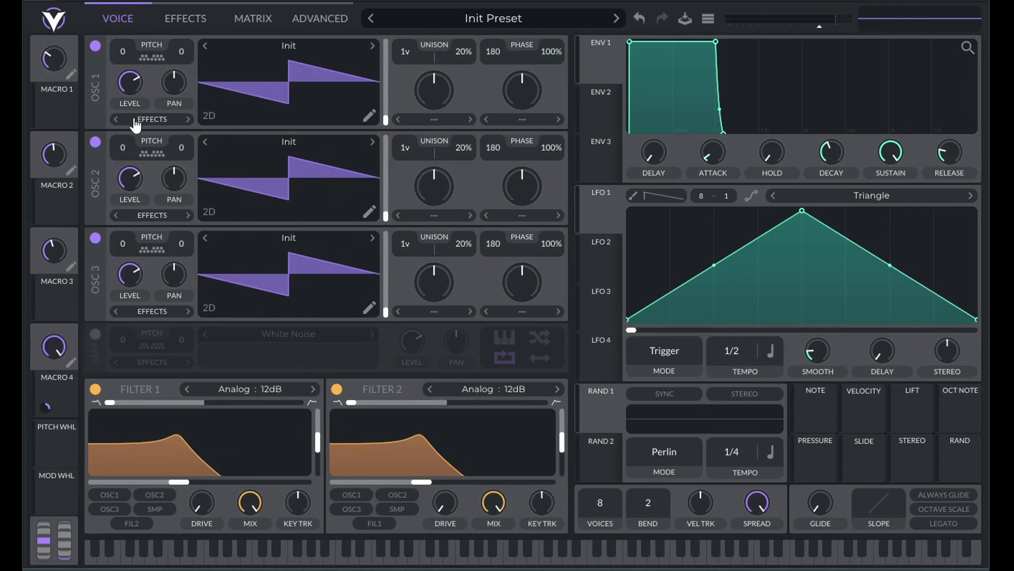
pyautogui.moveTo(135, 80)
pyautogui.moveTo(132, 115)
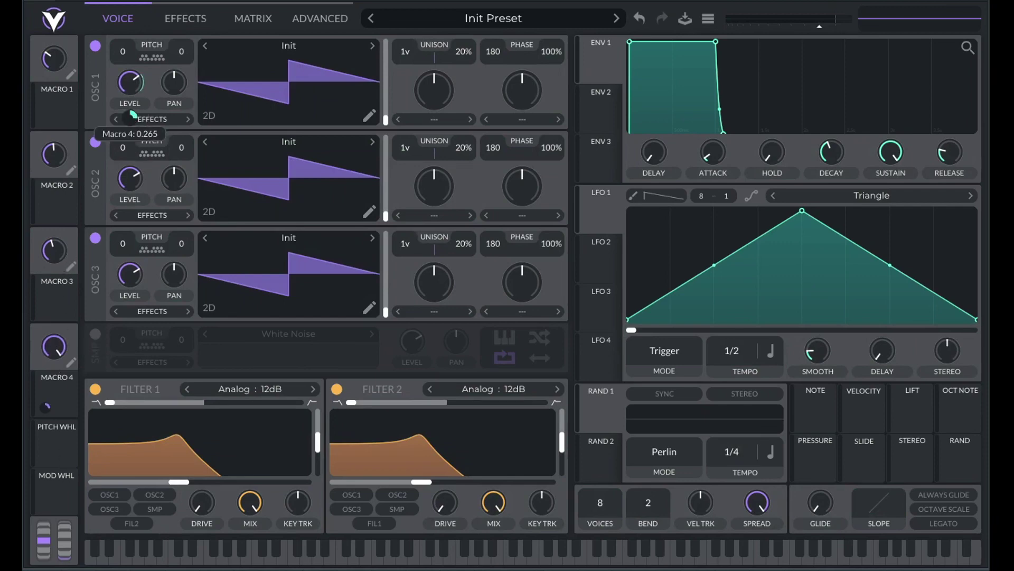
pyautogui.moveTo(128, 115); pyautogui.dragTo(128, 97)
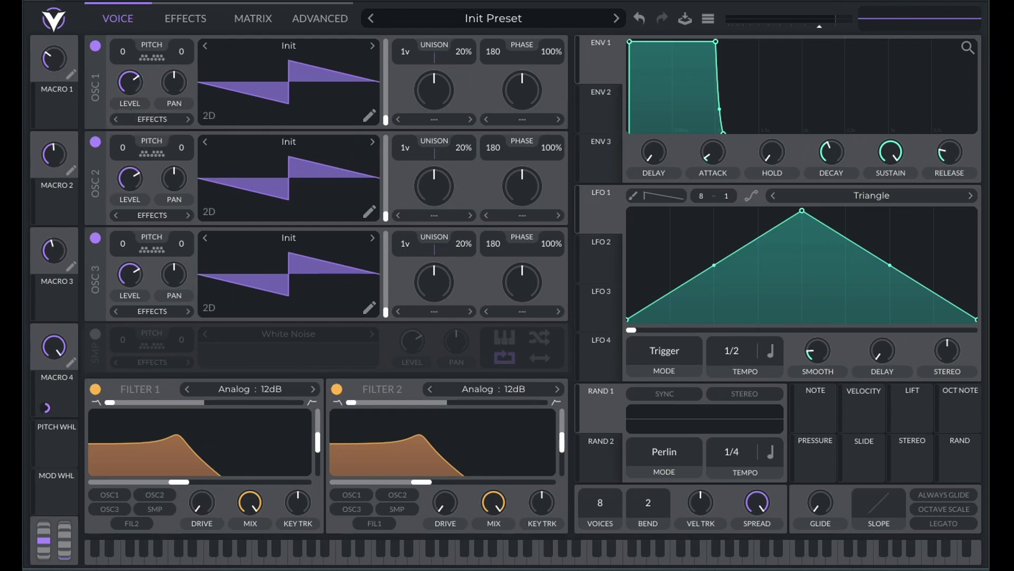
# Lower Macro 4 to about halfway and assign it to the OSC 2 pan
pyautogui.moveTo(54, 347); pyautogui.dragTo(47, 386)
pyautogui.moveTo(47, 407)
pyautogui.moveTo(45, 407); pyautogui.dragTo(171, 181)
# Assign Macro 4 to the large knob beneath the unison settings of each of the three oscillators
pyautogui.moveTo(56, 413)
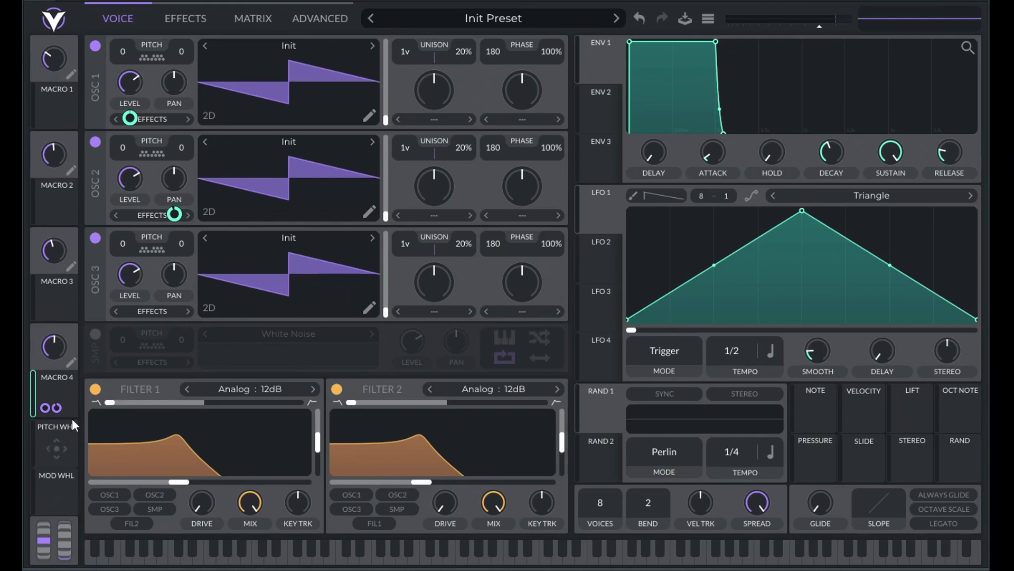
pyautogui.moveTo(62, 382); pyautogui.dragTo(434, 186)
pyautogui.moveTo(63, 383); pyautogui.dragTo(433, 90)
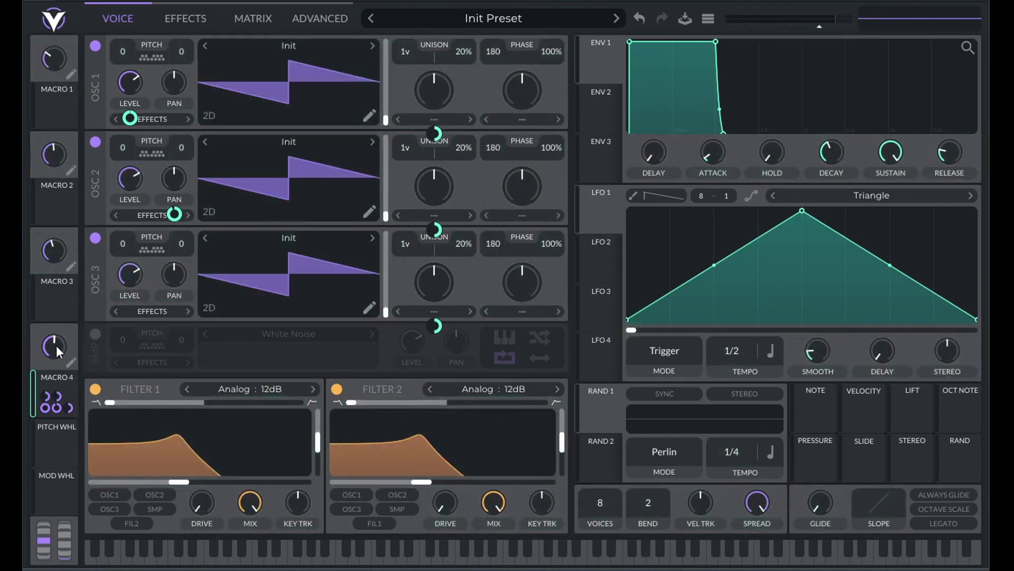
# Assign Macro 4 as a modulator of the OSC 3 pan and the OSC 3 level
pyautogui.moveTo(50, 376); pyautogui.dragTo(180, 280)
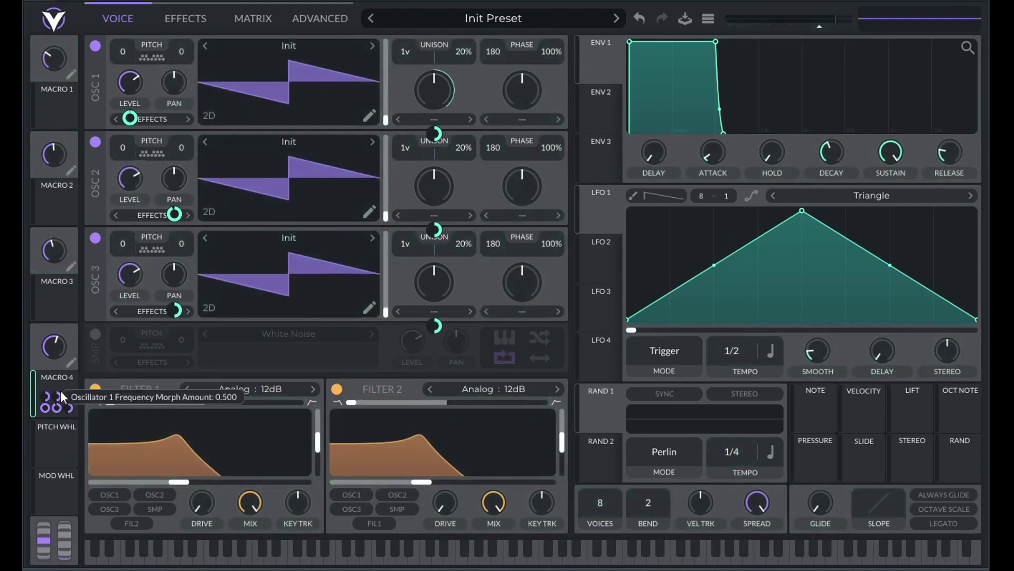
pyautogui.moveTo(97, 372); pyautogui.dragTo(121, 279)
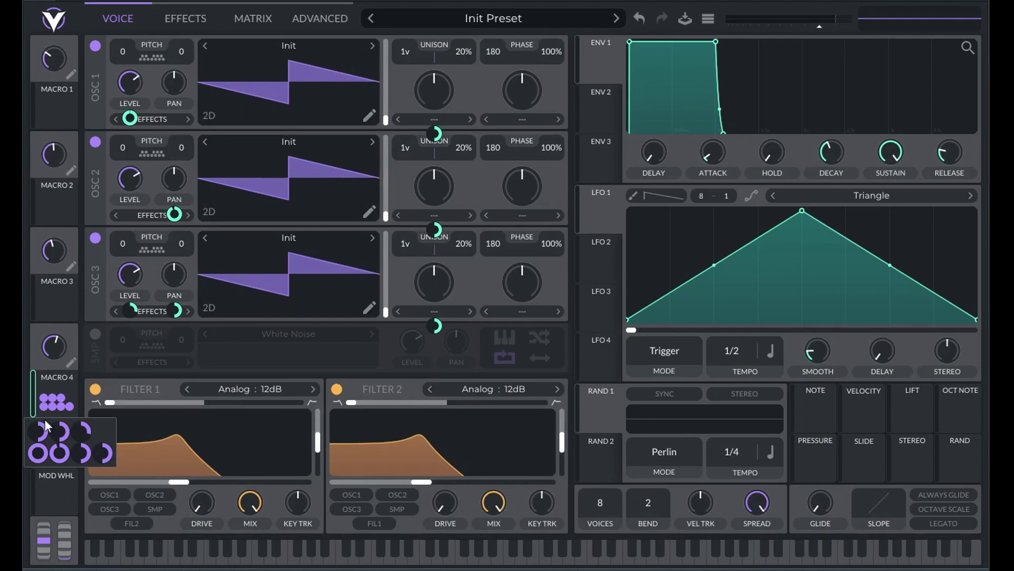
# Lower Macro 4's modulation amounts on its oscillator level, pan and frequency morph targets, with OSC 3 frequency morph at 0.291
pyautogui.moveTo(79, 436)
pyautogui.moveTo(37, 436)
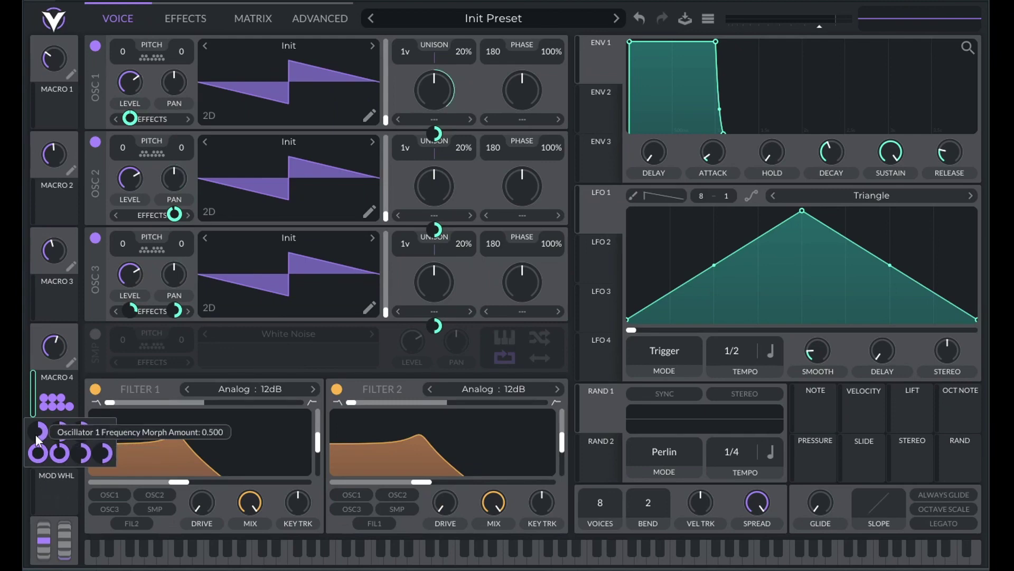
pyautogui.moveTo(33, 459)
pyautogui.moveTo(60, 433); pyautogui.dragTo(83, 427)
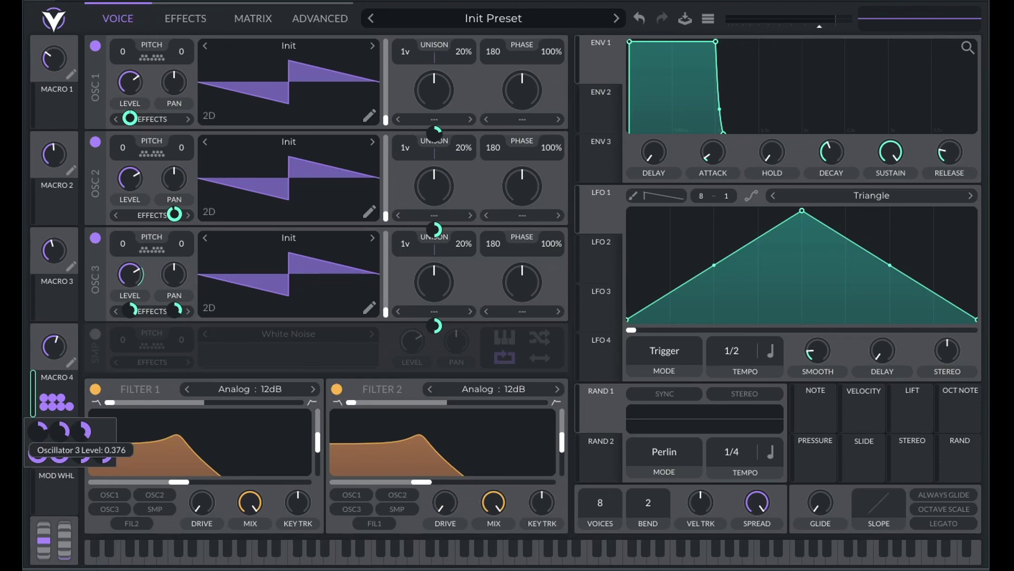
pyautogui.moveTo(38, 450)
pyautogui.mouseDown()
pyautogui.moveTo(38, 468)
pyautogui.moveTo(38, 455)
pyautogui.mouseUp()
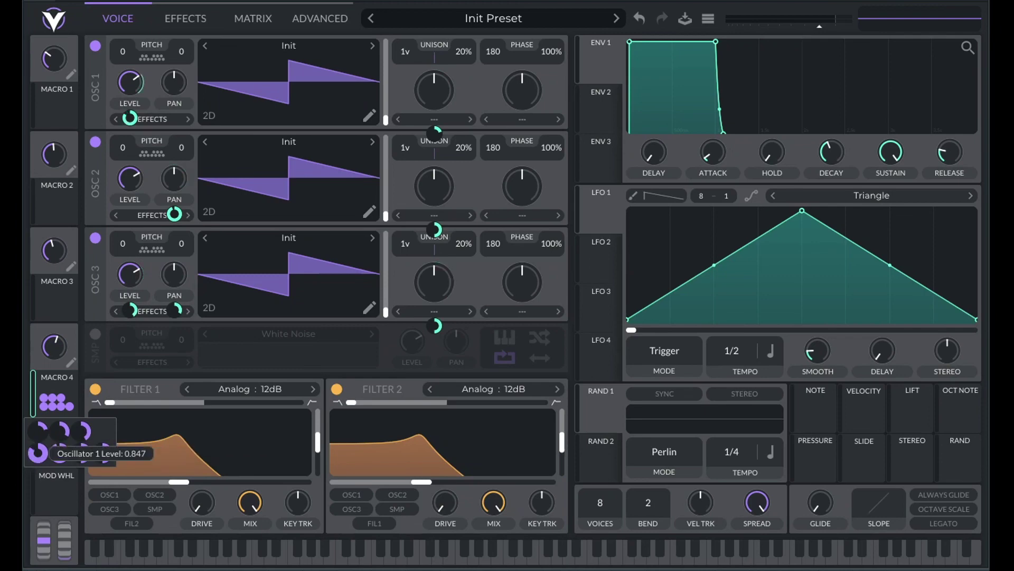
pyautogui.moveTo(39, 458); pyautogui.dragTo(61, 460)
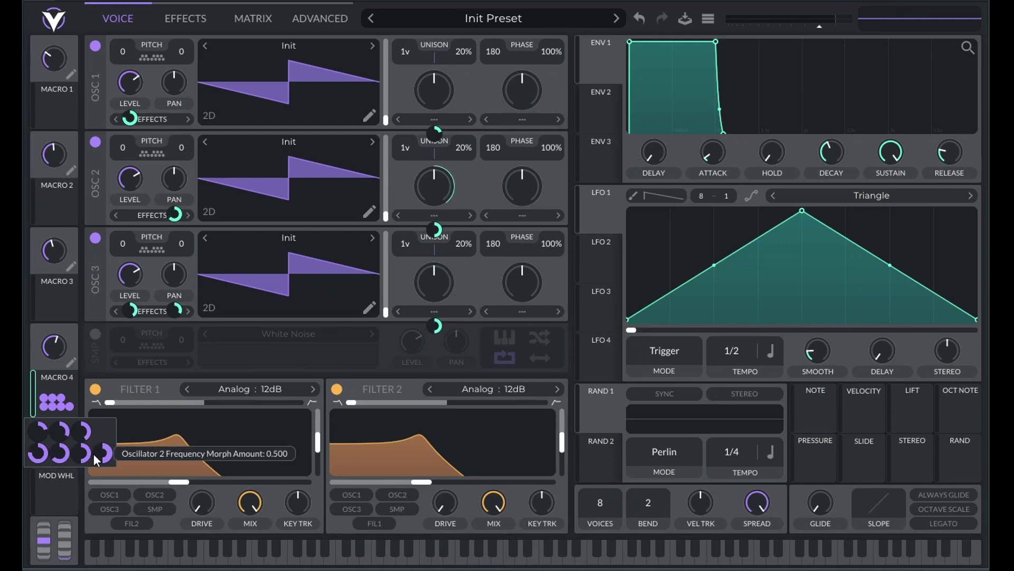
pyautogui.moveTo(84, 453); pyautogui.dragTo(84, 458)
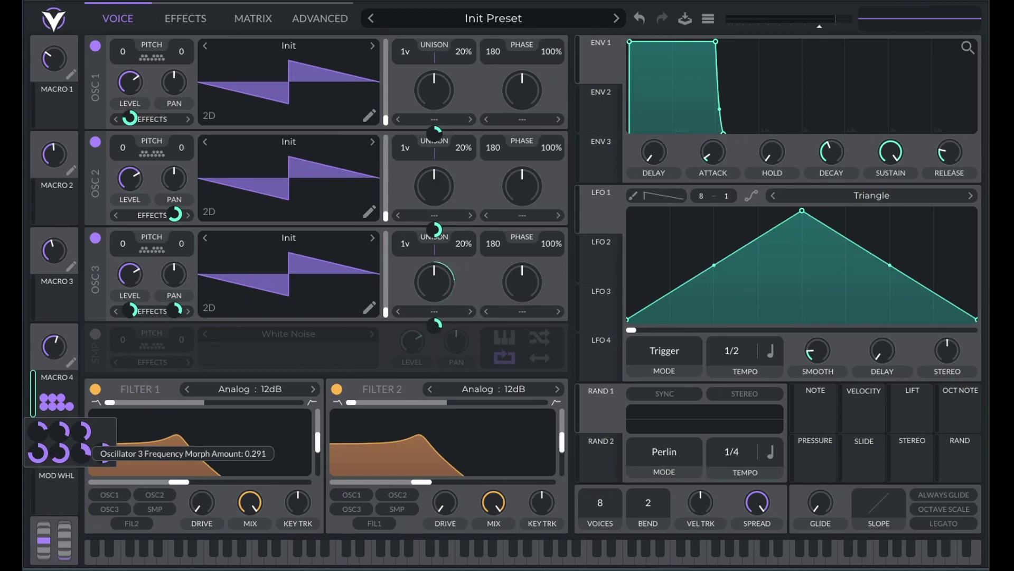
pyautogui.moveTo(84, 428); pyautogui.dragTo(83, 433)
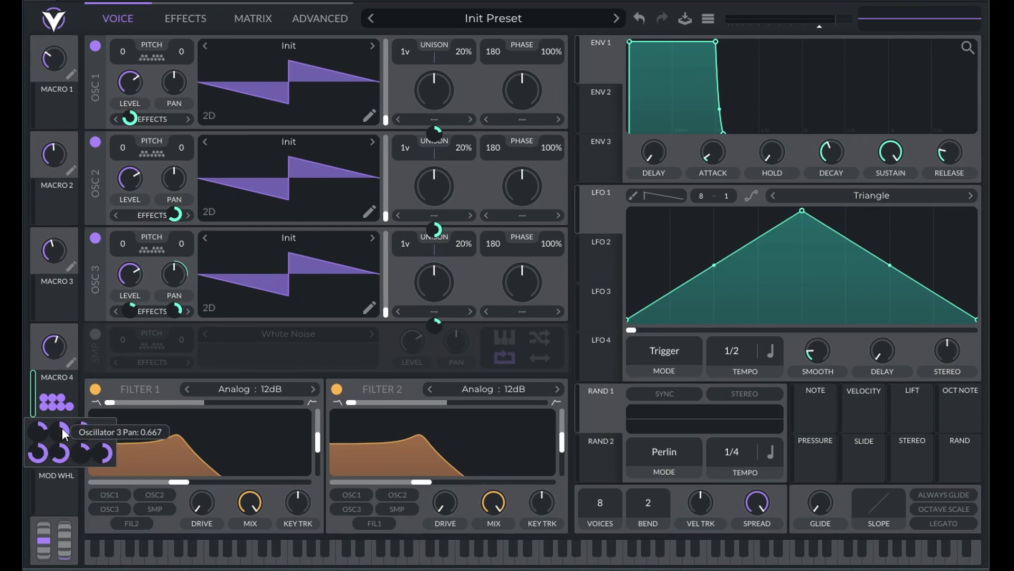
# Disconnect Macro 4 from all of its modulation targets and rename the macro UNISON
pyautogui.rightClick(47, 381)
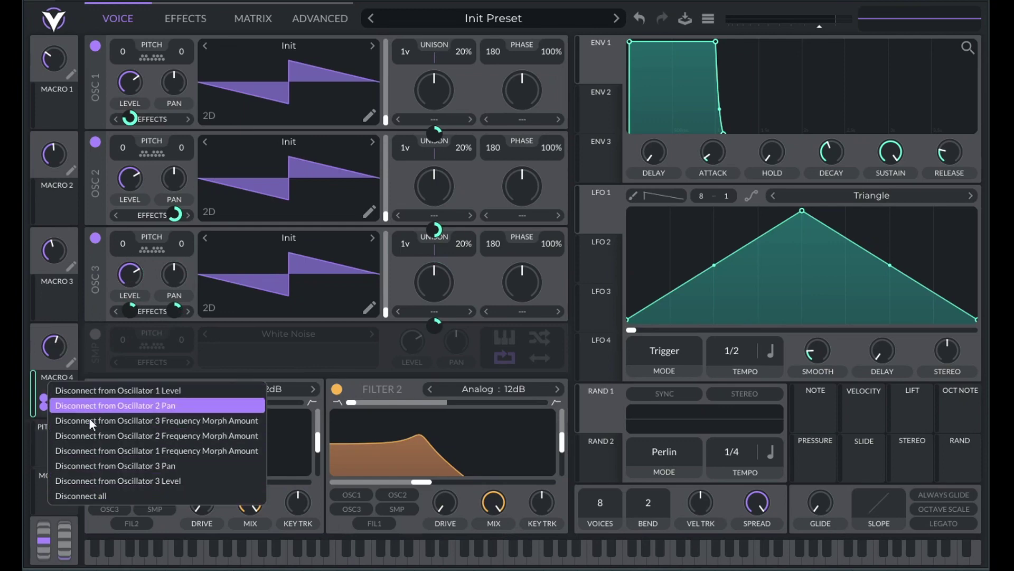
pyautogui.click(84, 497)
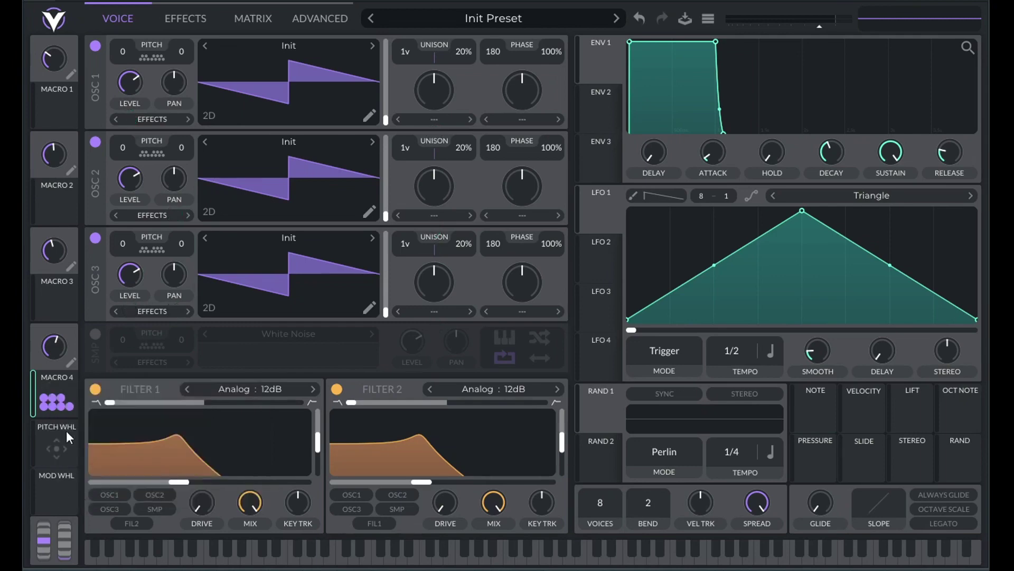
pyautogui.click(57, 402)
pyautogui.moveTo(66, 403); pyautogui.dragTo(62, 403)
pyautogui.doubleClick(68, 377)
pyautogui.hotkey('ctrl', 'a')
pyautogui.write('L')
# Examine the pitch and mod wheel sources and the advanced voice and oversampling options
pyautogui.moveTo(59, 450); pyautogui.dragTo(56, 482)
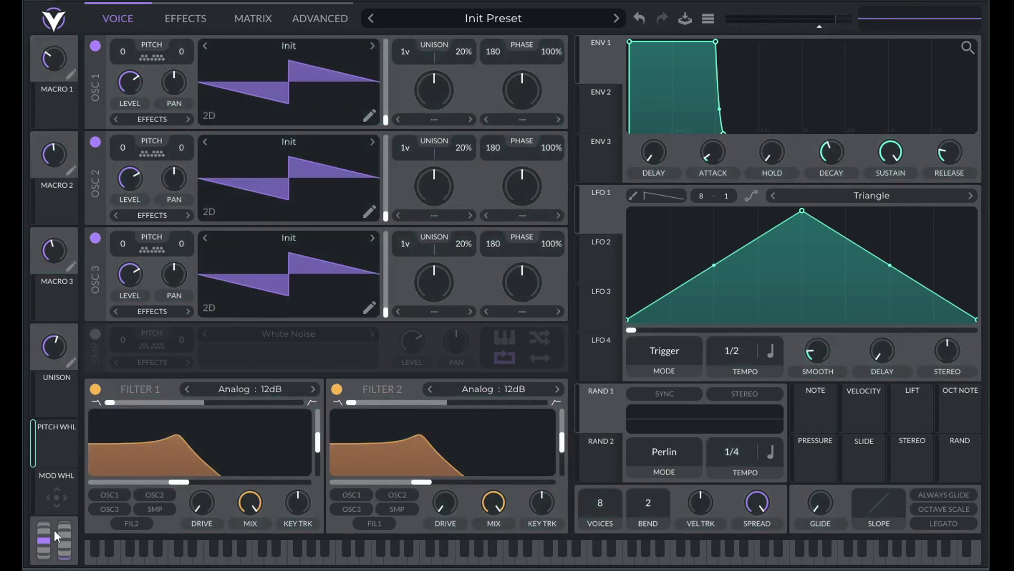
pyautogui.moveTo(47, 532)
pyautogui.mouseDown()
pyautogui.moveTo(44, 485)
pyautogui.moveTo(58, 499)
pyautogui.moveTo(68, 494)
pyautogui.moveTo(71, 453)
pyautogui.mouseUp()
pyautogui.click(311, 19)
pyautogui.scroll(-2, 311, 139)
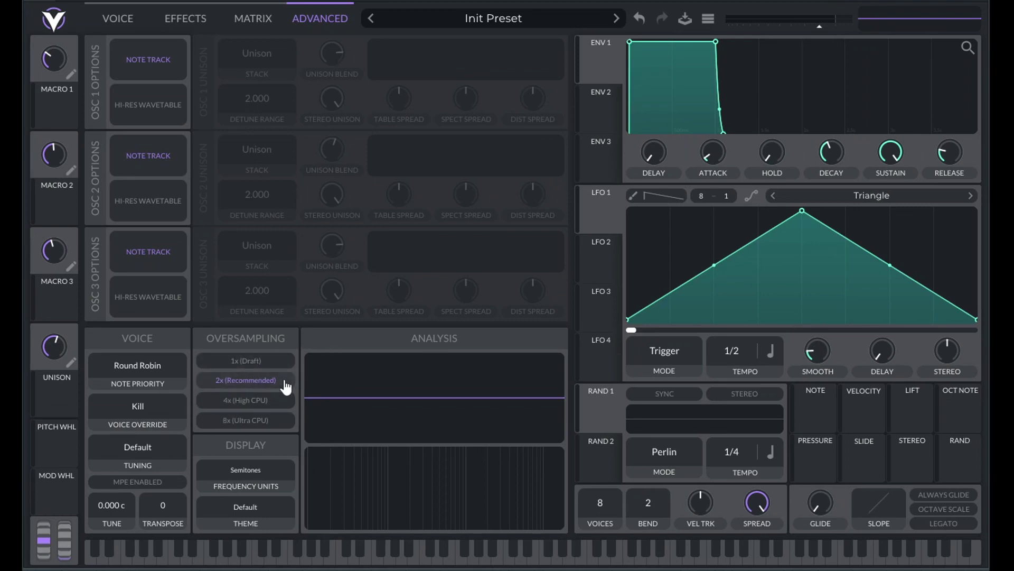
# Initialize the preset and return to the voice page
pyautogui.click(503, 20)
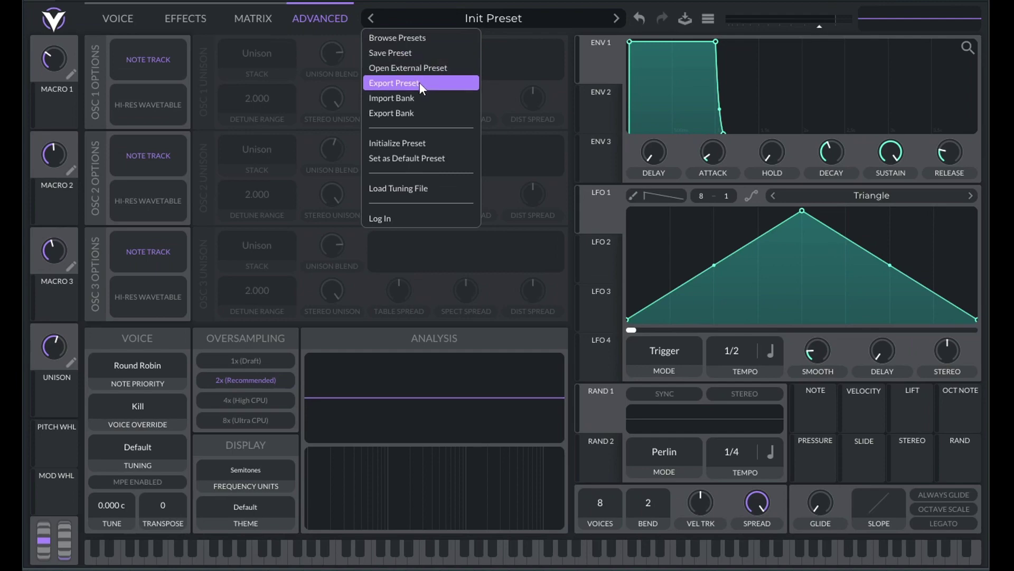
pyautogui.click(416, 141)
pyautogui.click(128, 16)
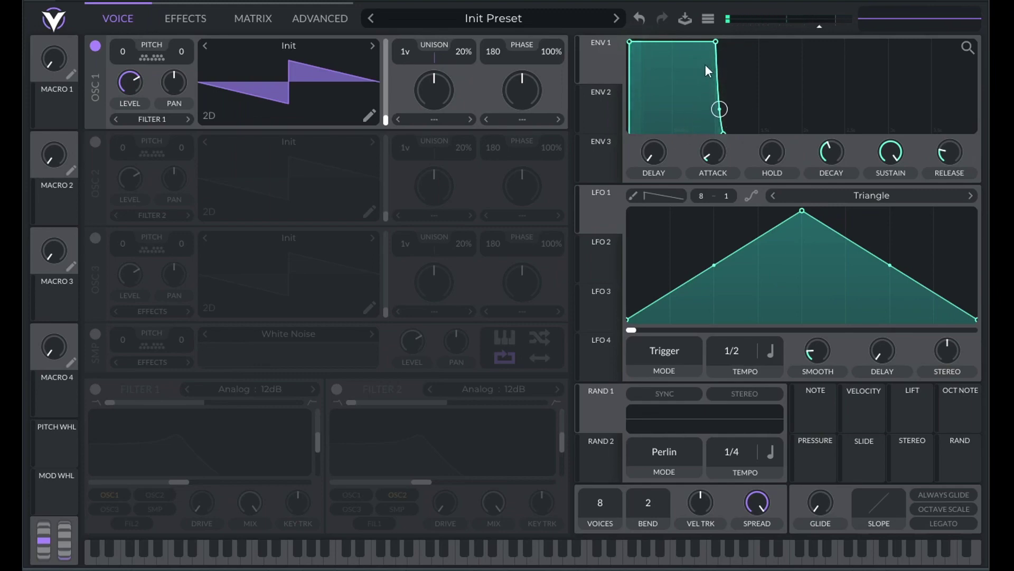
# Shorten ENV 1's decay and lower its sustain, trying a longer attack and bringing it back to zero
pyautogui.moveTo(715, 41); pyautogui.dragTo(654, 115)
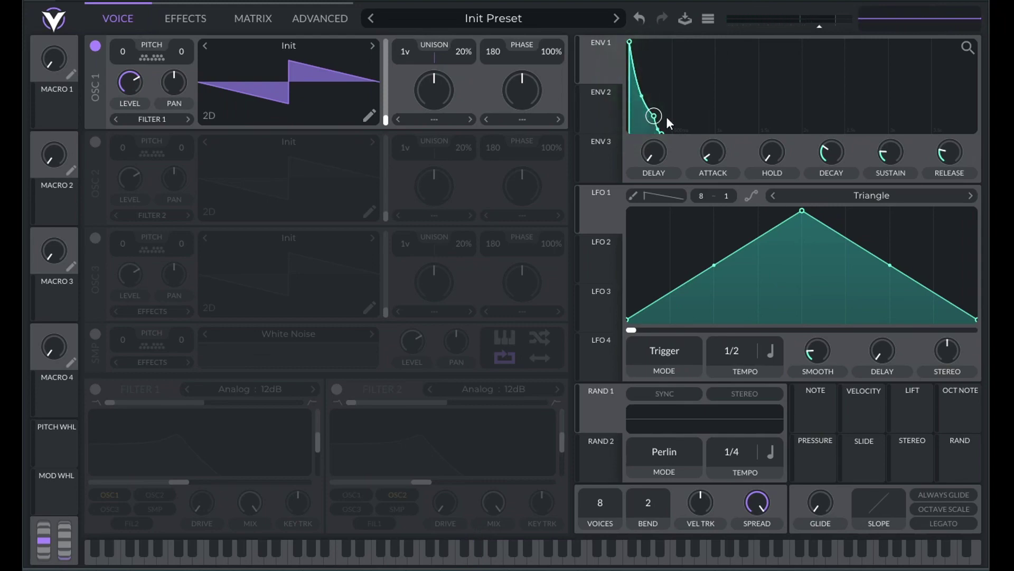
pyautogui.moveTo(702, 150); pyautogui.dragTo(750, 158)
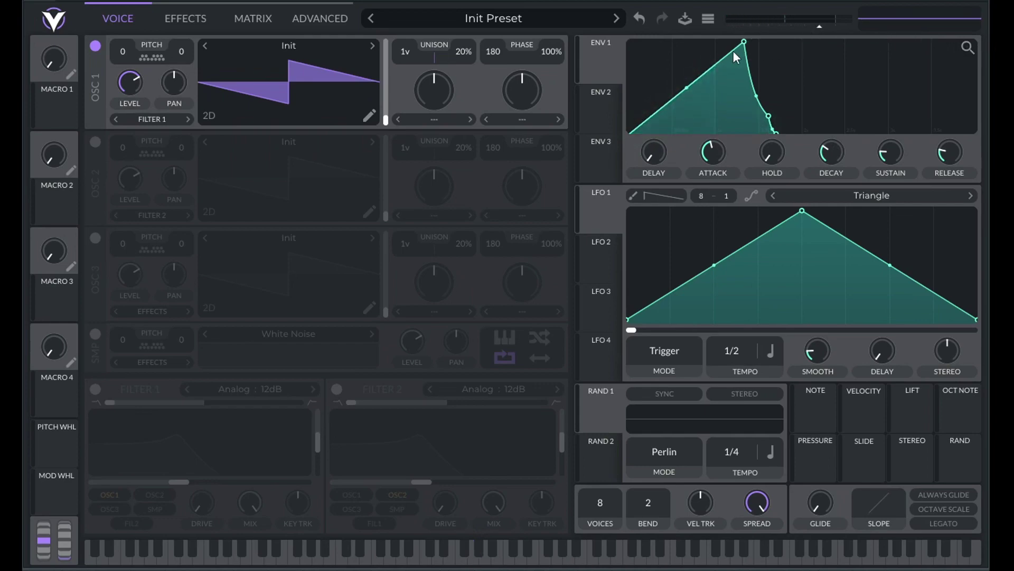
pyautogui.moveTo(745, 44); pyautogui.dragTo(628, 75)
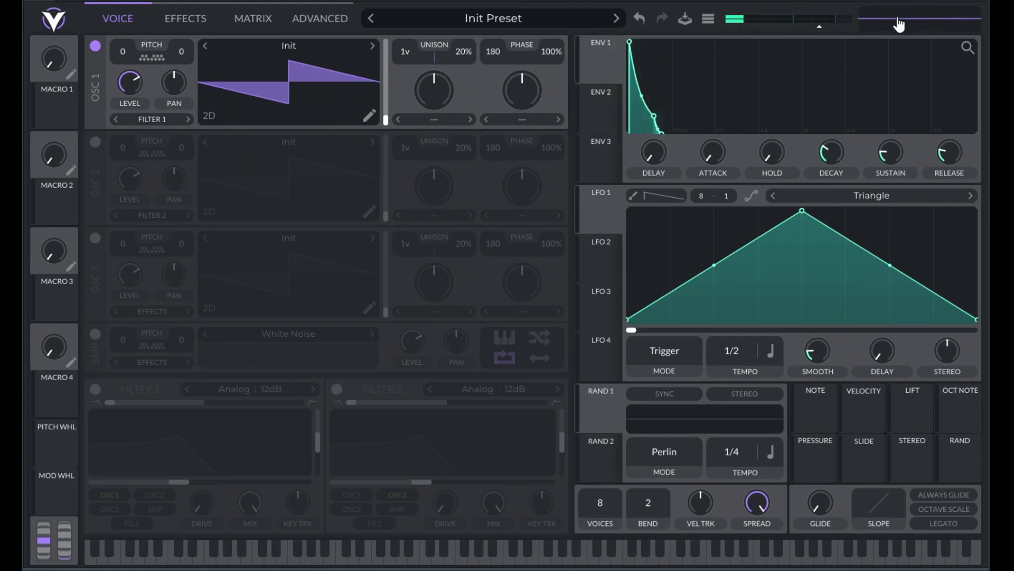
# Try a much longer attack on ENV 1 and reset it to its default
pyautogui.moveTo(813, 30)
pyautogui.moveTo(781, 26); pyautogui.dragTo(820, 27)
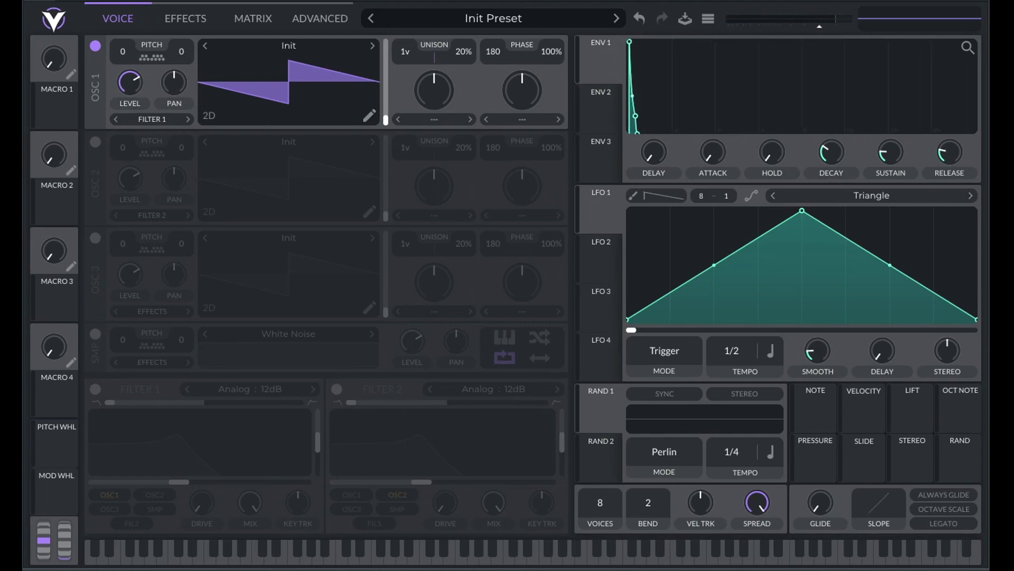
pyautogui.moveTo(967, 49)
pyautogui.mouseDown()
pyautogui.moveTo(968, 58)
pyautogui.moveTo(967, 12)
pyautogui.moveTo(967, 50)
pyautogui.mouseUp()
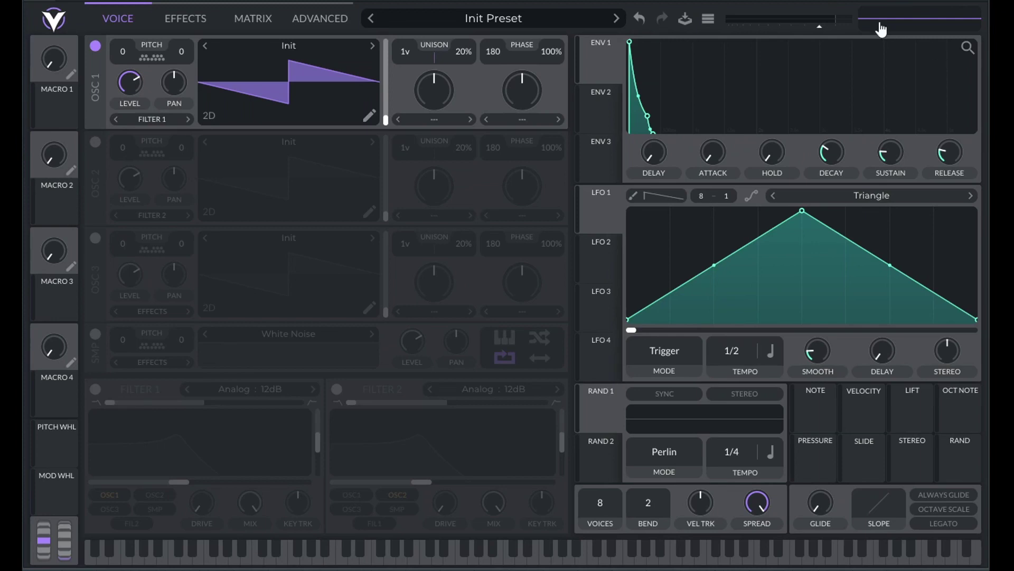
pyautogui.moveTo(629, 42); pyautogui.dragTo(804, 41)
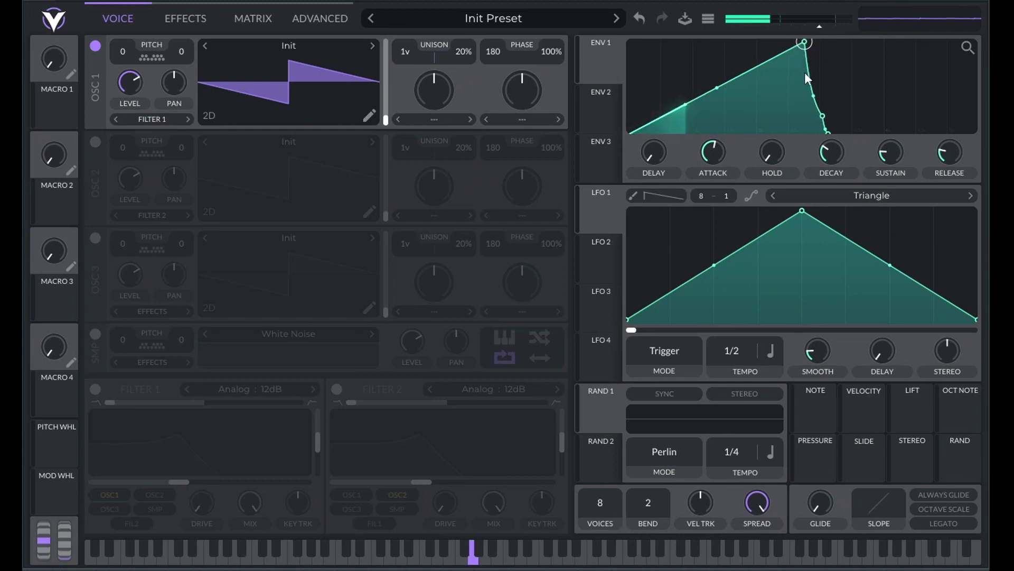
pyautogui.doubleClick(804, 41)
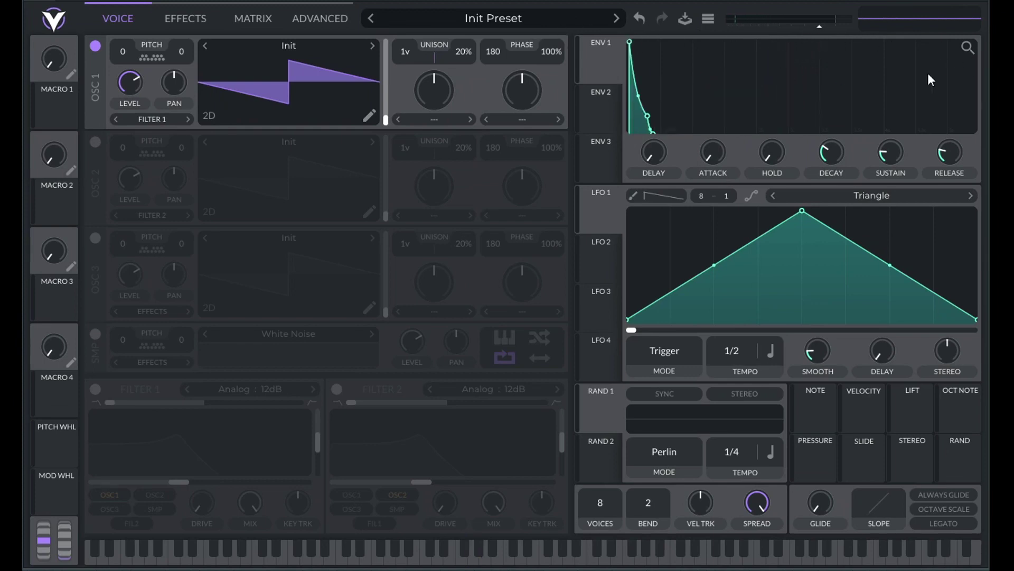
pyautogui.moveTo(970, 49)
pyautogui.mouseDown()
pyautogui.moveTo(969, 80)
pyautogui.moveTo(962, 61)
pyautogui.mouseUp()
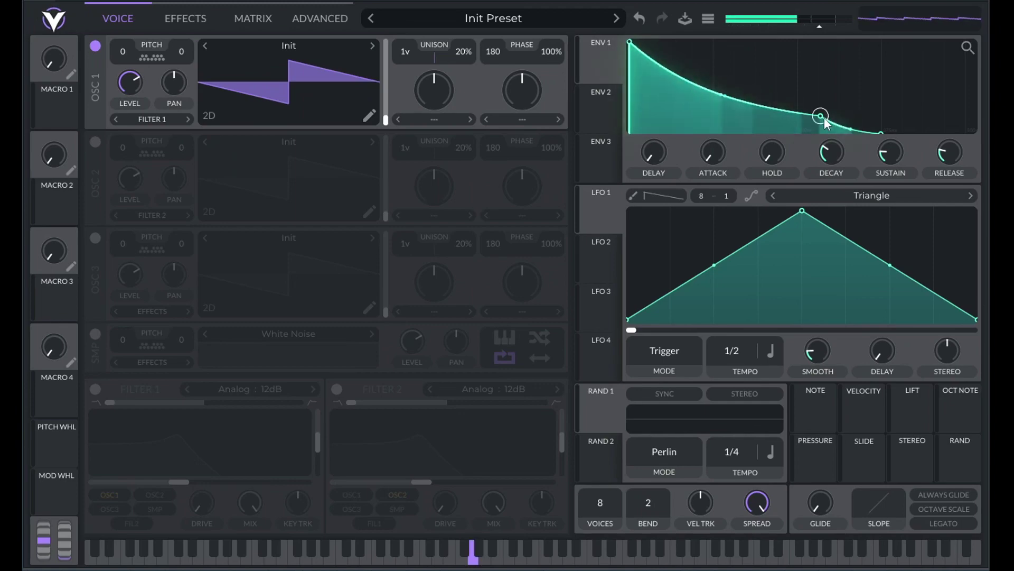
# Enable the Chorus and Delay effects
pyautogui.click(187, 19)
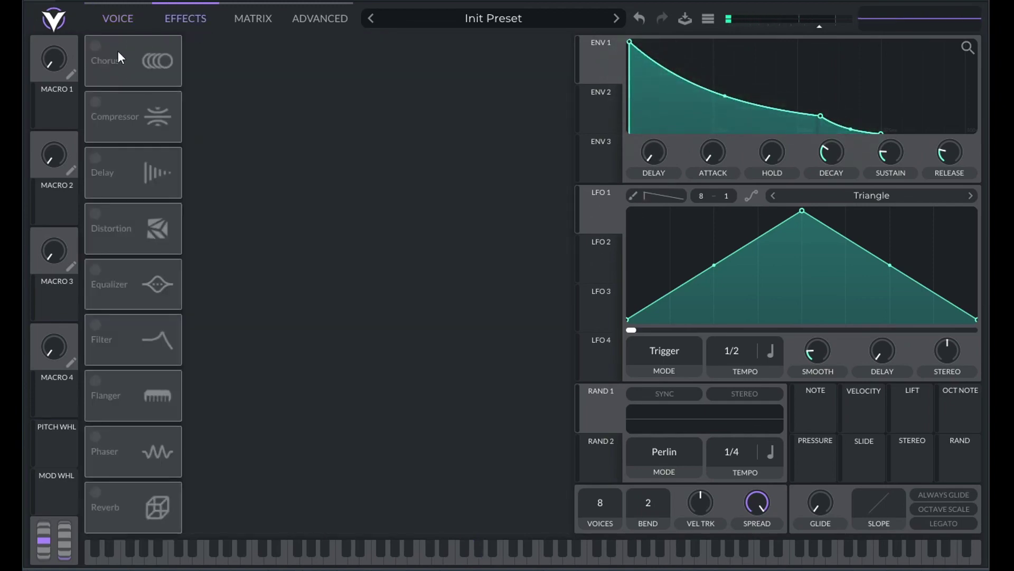
pyautogui.click(95, 46)
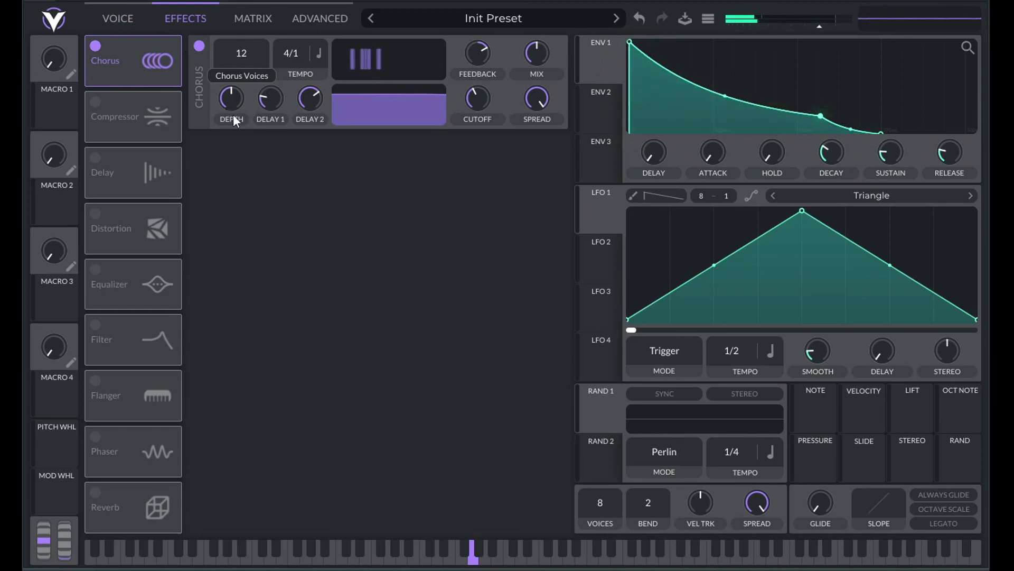
pyautogui.click(95, 158)
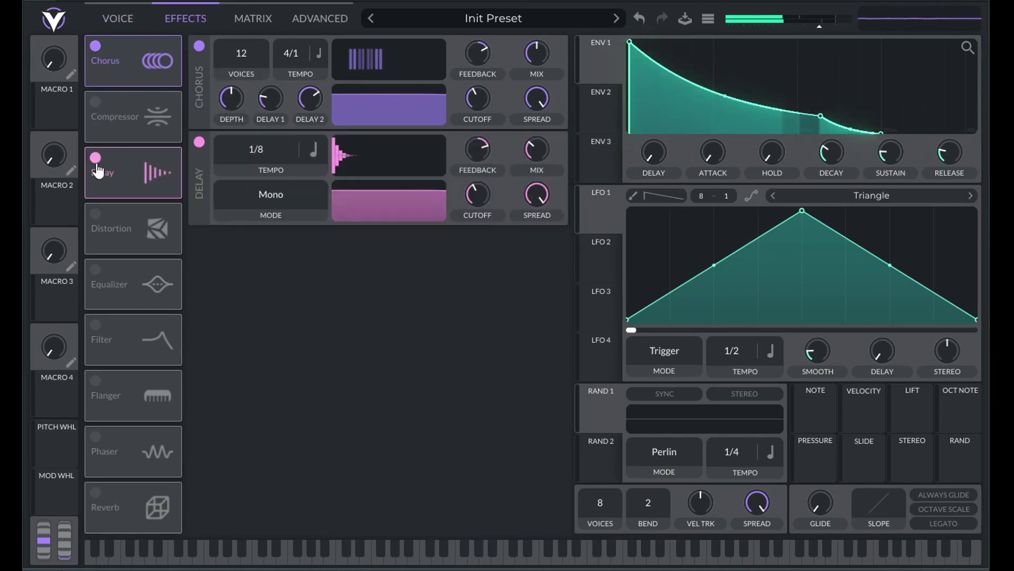
# Set the delay to Ping Pong mode and lower its mix
pyautogui.click(286, 193)
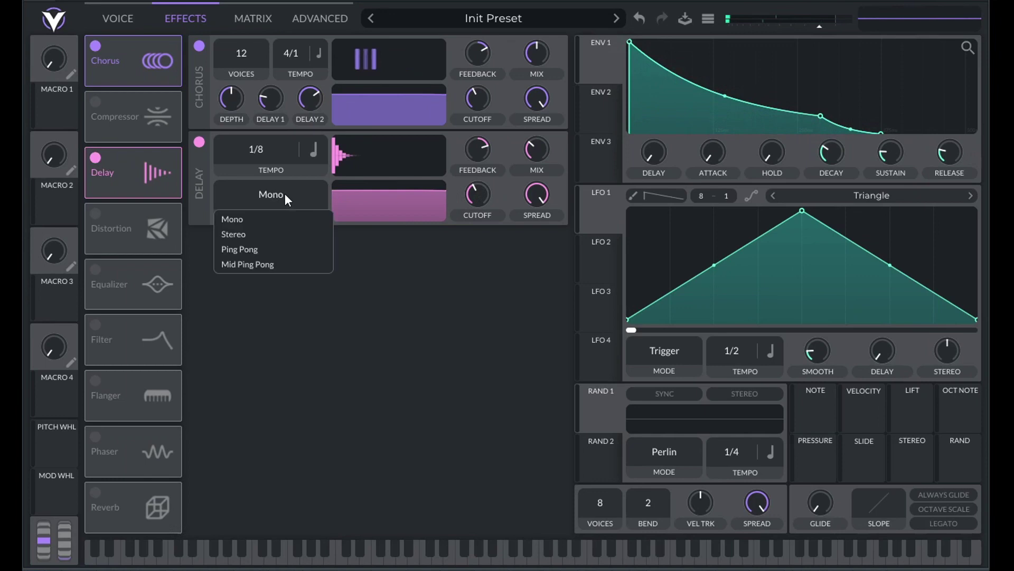
pyautogui.click(284, 249)
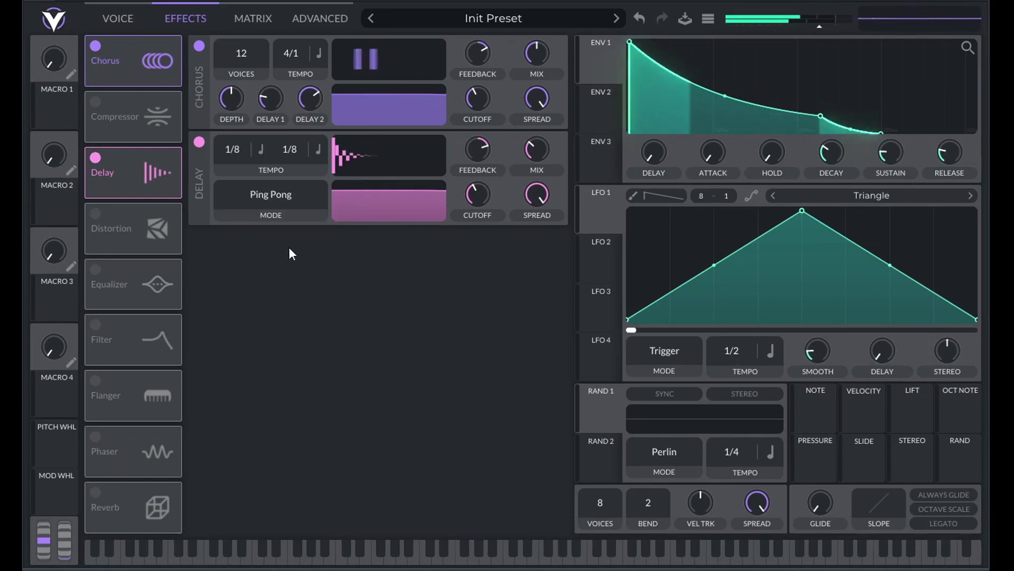
pyautogui.moveTo(537, 160); pyautogui.dragTo(538, 169)
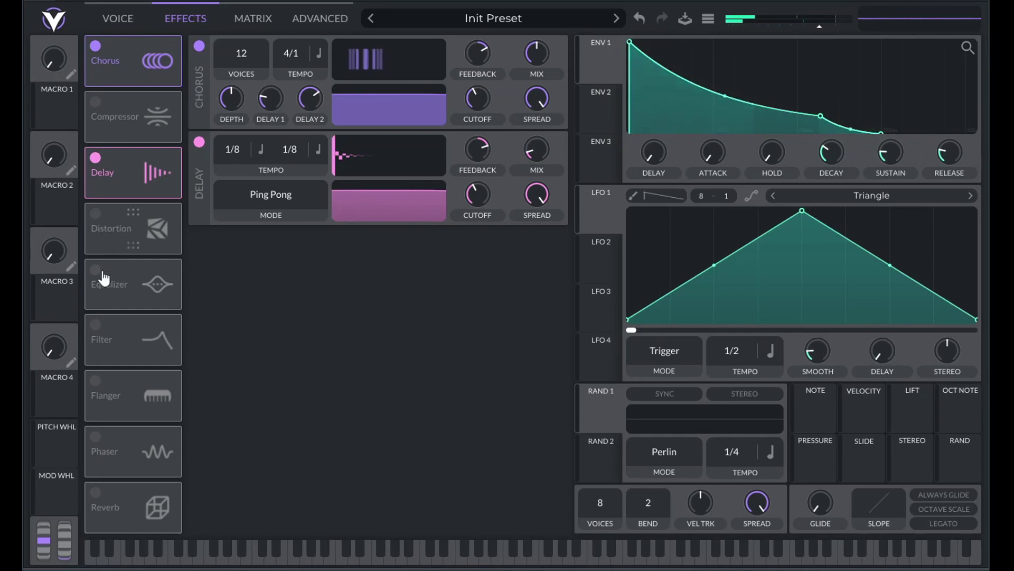
# Enable Reverb and cut its low band to -6 dB at 34.90 semitones, pulling the high band's cutoff and gain down too
pyautogui.click(97, 494)
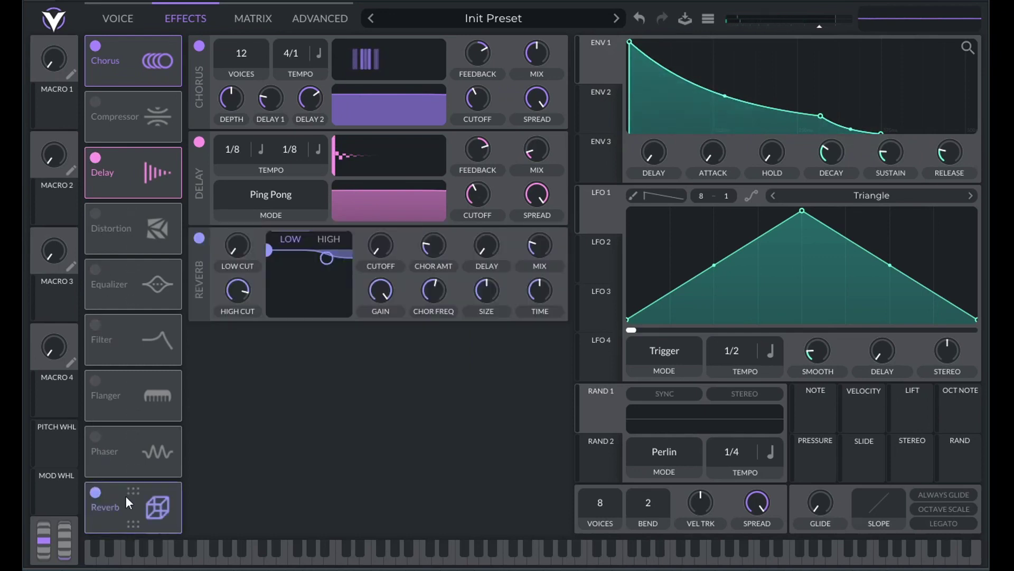
pyautogui.moveTo(272, 260); pyautogui.dragTo(290, 331)
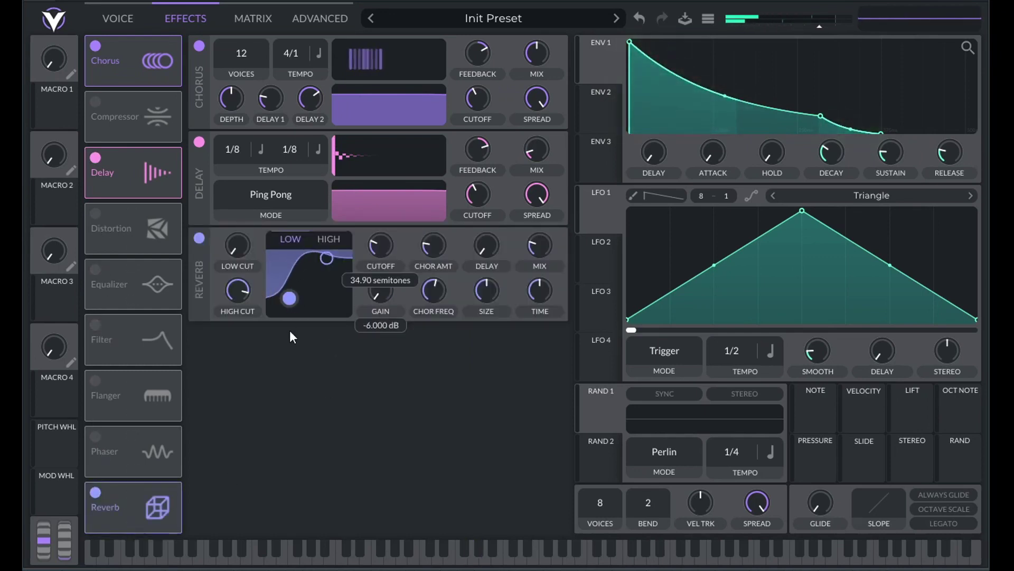
pyautogui.moveTo(324, 264); pyautogui.dragTo(316, 277)
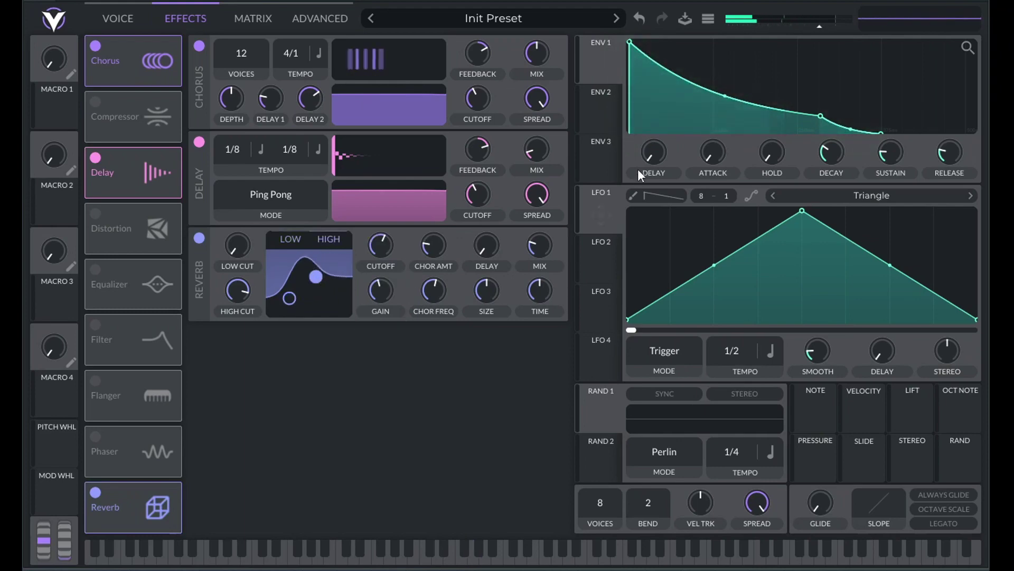
# Enable Filter 1 on the voice page and remove OSC 1 from its inputs
pyautogui.click(111, 20)
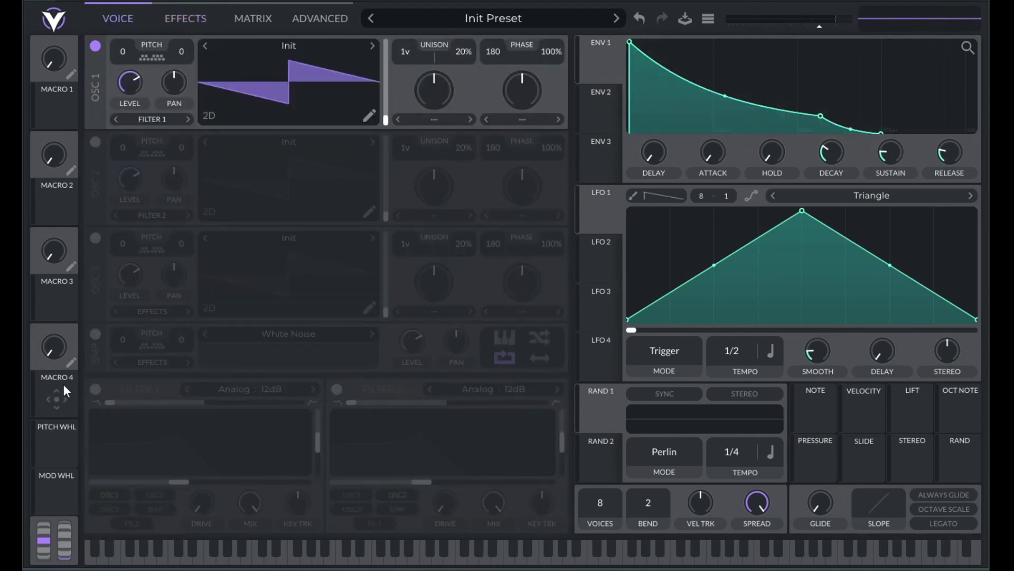
pyautogui.click(95, 389)
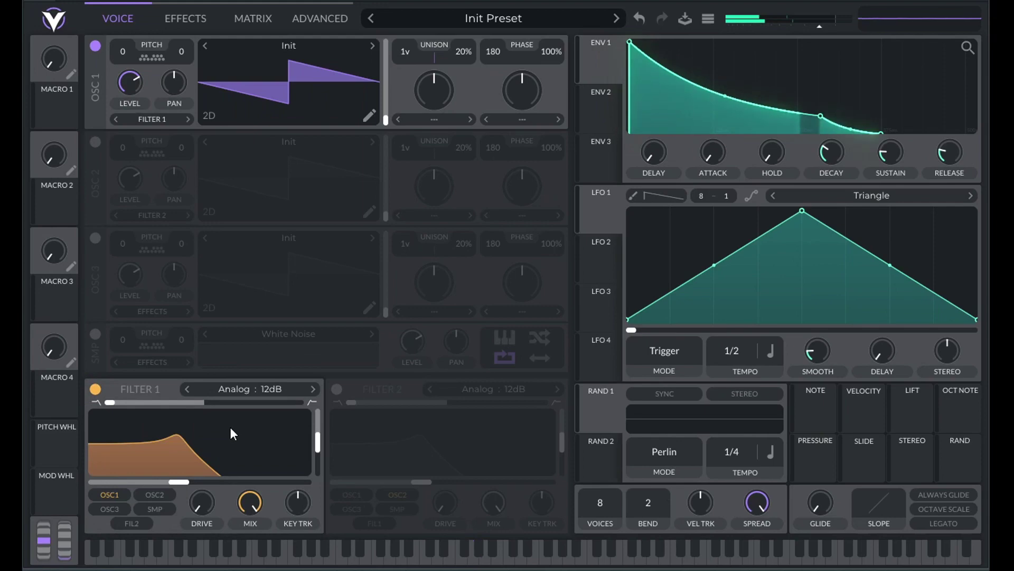
pyautogui.click(109, 495)
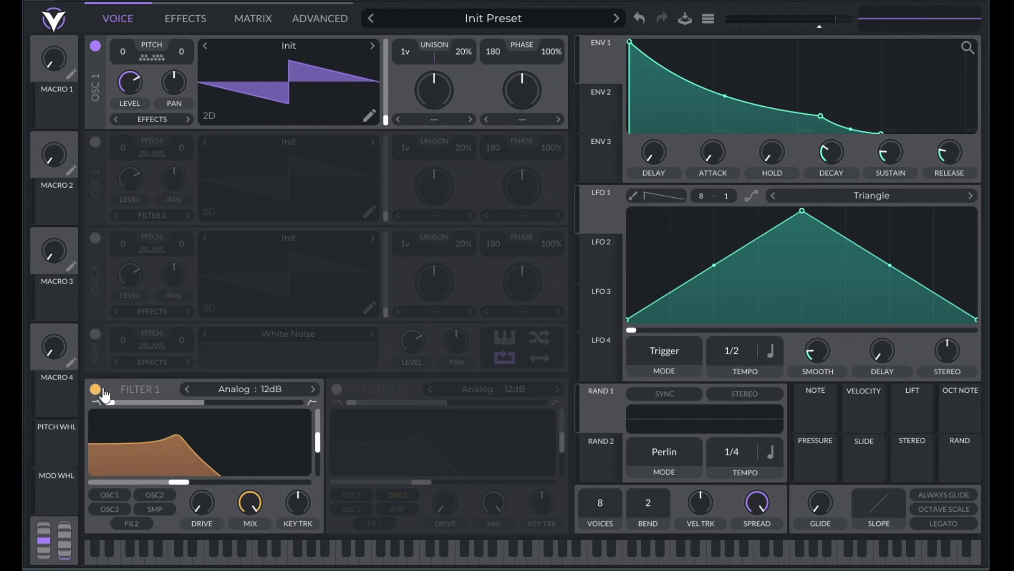
# Change Filter 1's type to Analog : Notch Blend
pyautogui.moveTo(225, 402); pyautogui.dragTo(127, 389)
pyautogui.click(313, 389)
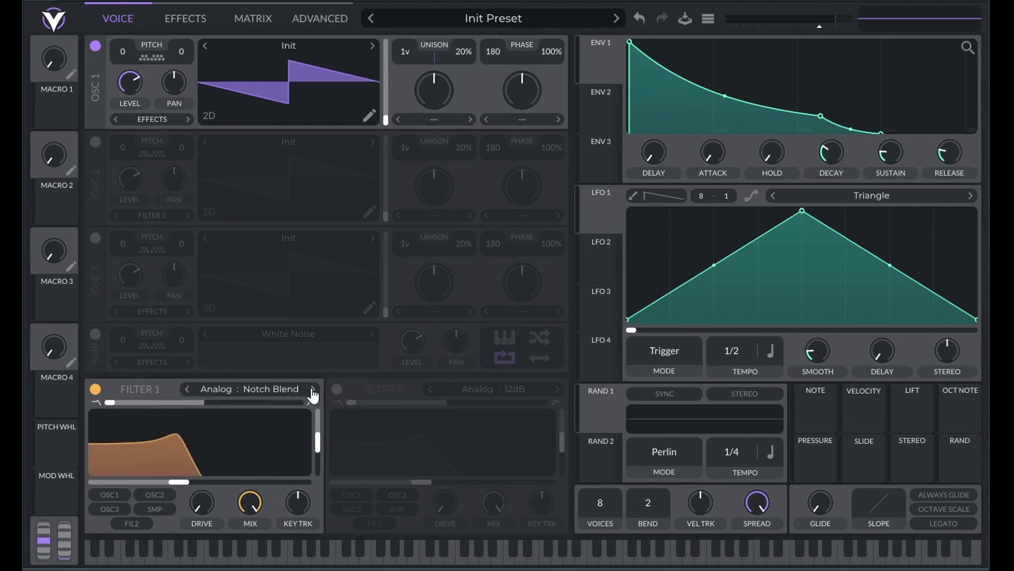
# Set Filter 1's type to Dirty : 24dB and route OSC 1 back into the filter
pyautogui.click(314, 389)
pyautogui.click(314, 389)
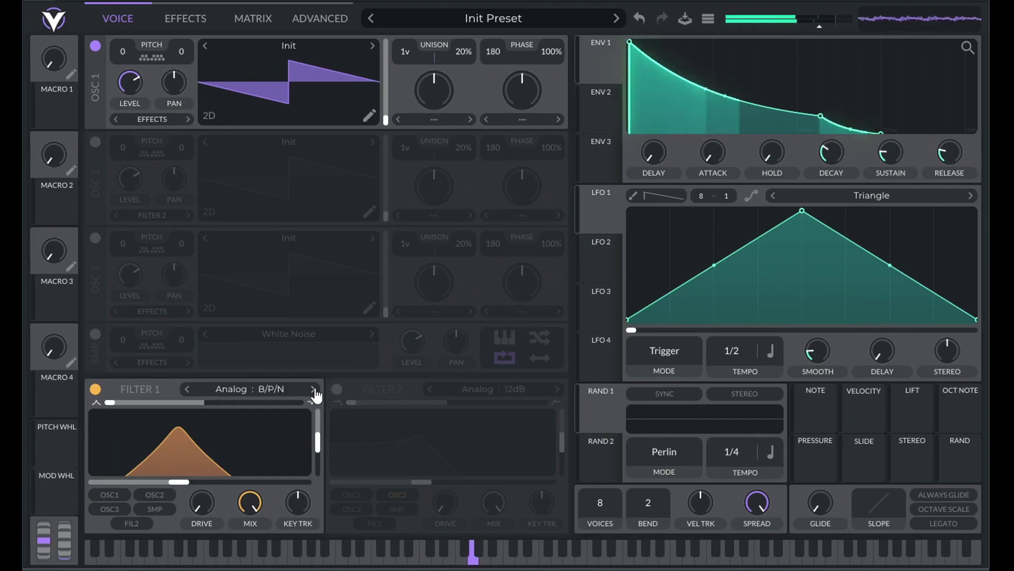
pyautogui.click(313, 389)
pyautogui.click(314, 389)
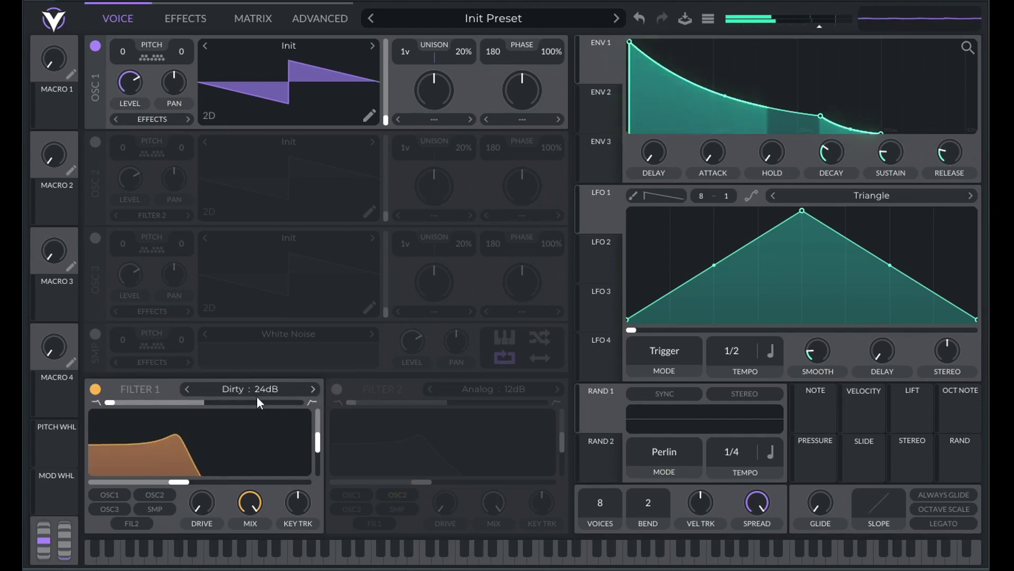
pyautogui.click(111, 495)
pyautogui.click(312, 389)
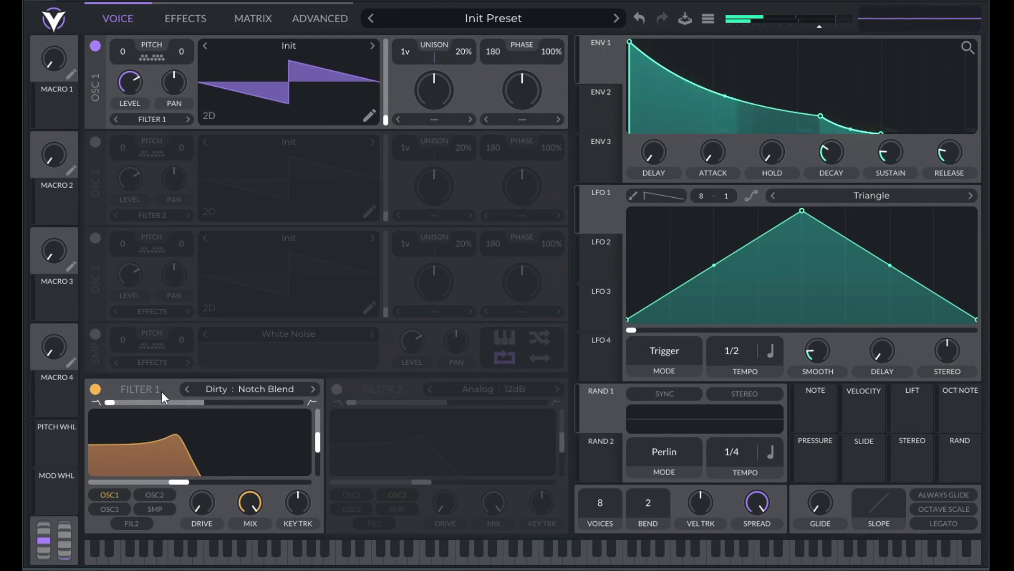
pyautogui.click(187, 390)
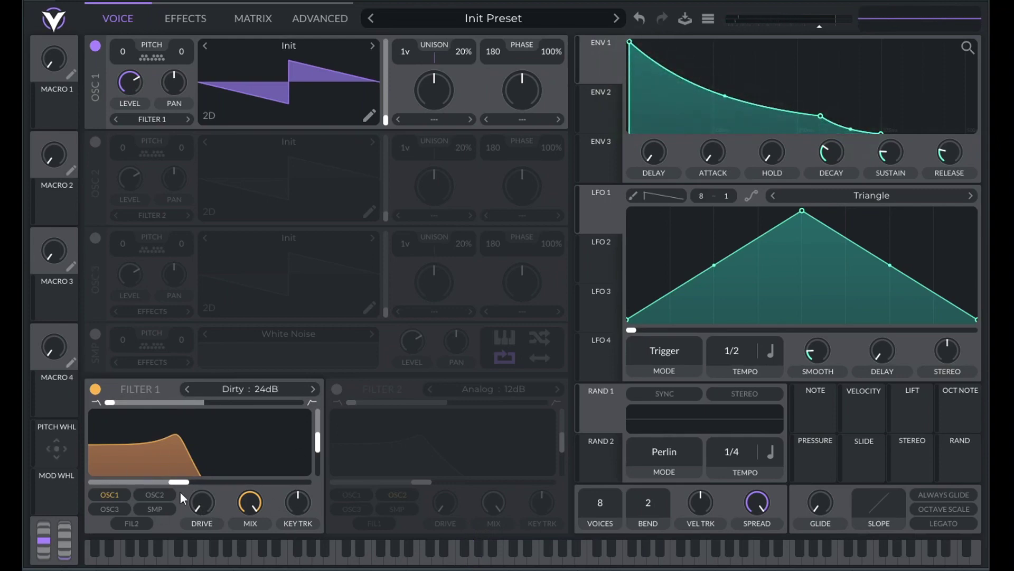
# Modulate Filter 1's cutoff with ENV 2 and shape the envelope with a slightly slower attack, short decay and no sustain
pyautogui.click(605, 93)
pyautogui.moveTo(601, 112); pyautogui.dragTo(181, 445)
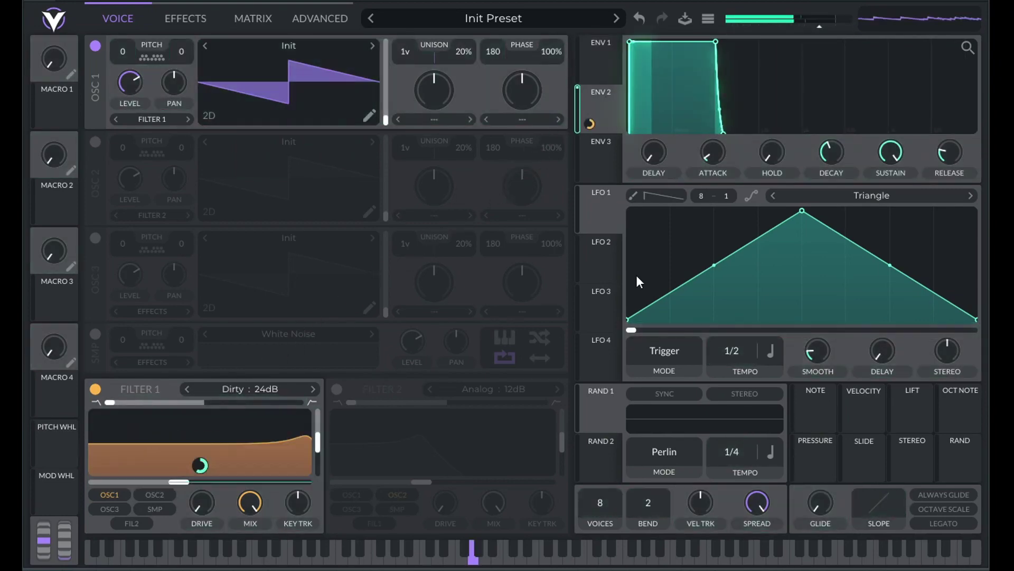
pyautogui.moveTo(719, 144); pyautogui.dragTo(728, 98)
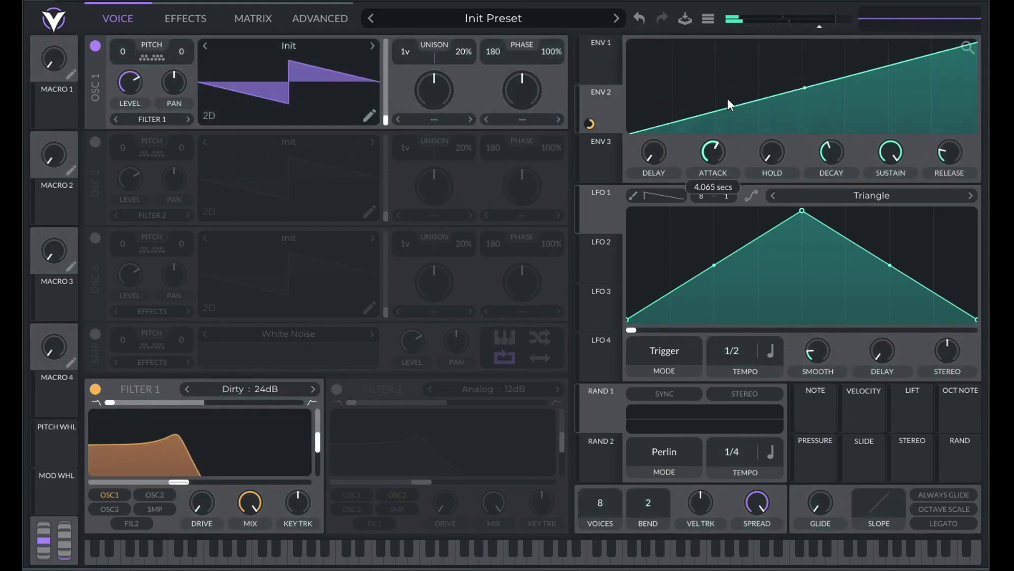
pyautogui.moveTo(714, 151)
pyautogui.mouseDown()
pyautogui.moveTo(711, 184)
pyautogui.moveTo(714, 160)
pyautogui.mouseUp()
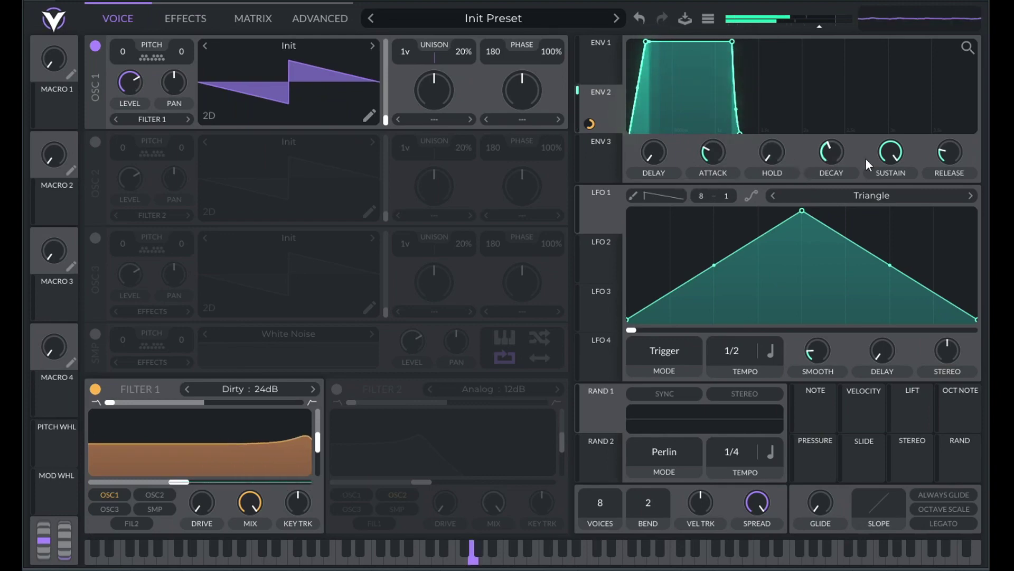
pyautogui.moveTo(733, 41); pyautogui.dragTo(664, 146)
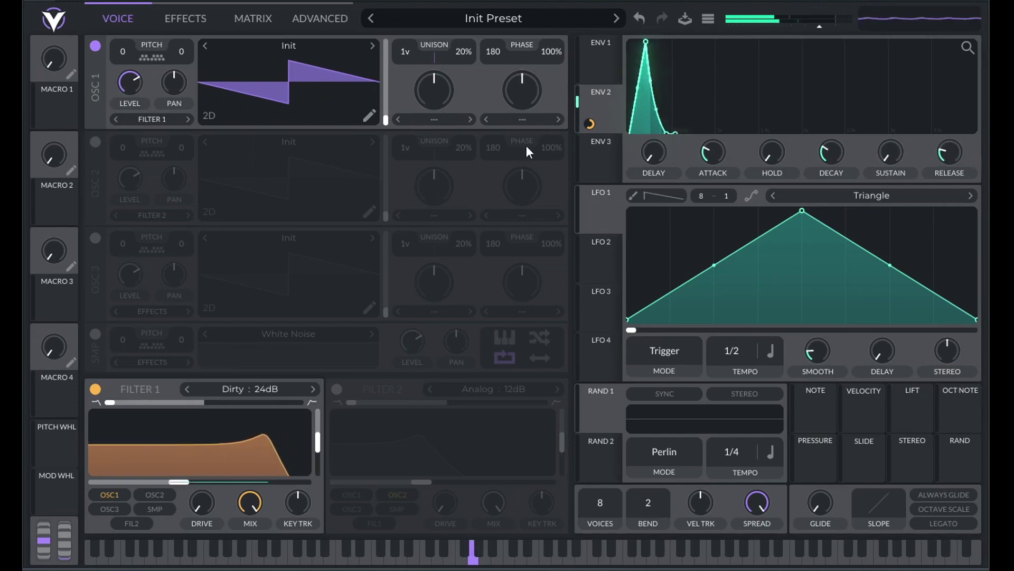
# Enable the Phaser effect and place it directly before Delay in the effects chain
pyautogui.click(195, 19)
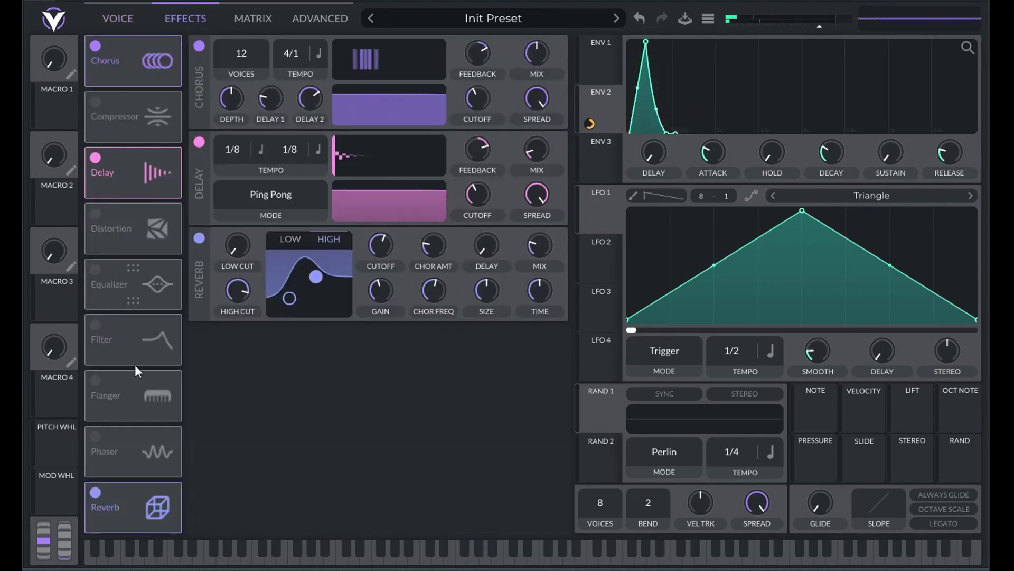
pyautogui.click(103, 456)
pyautogui.moveTo(142, 455); pyautogui.dragTo(140, 167)
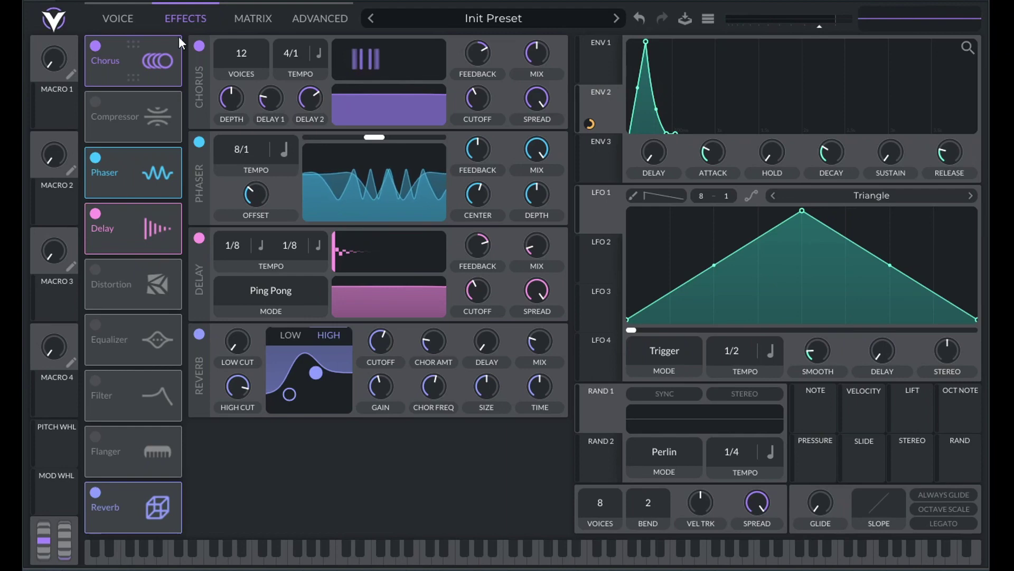
pyautogui.click(121, 20)
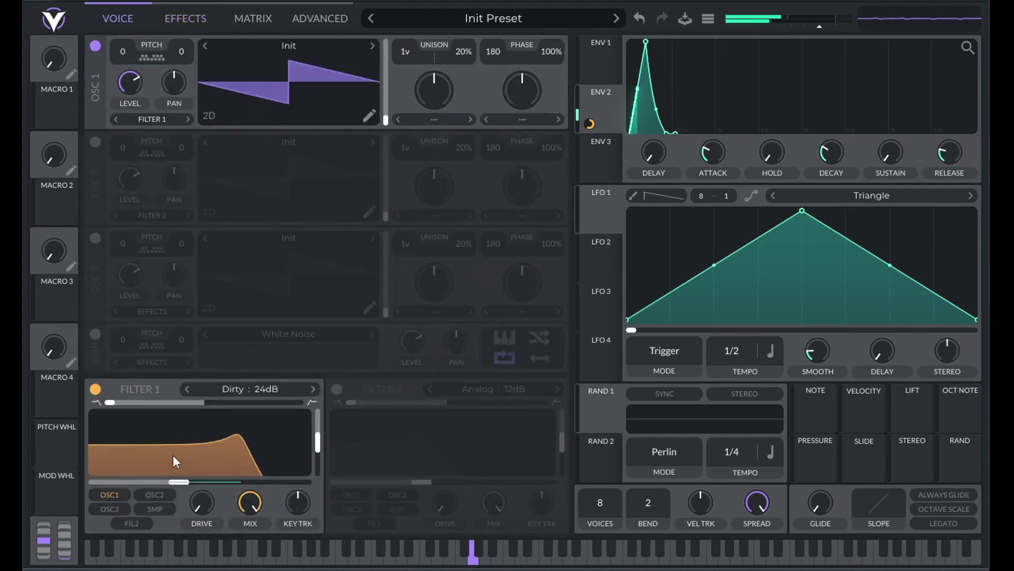
pyautogui.click(202, 20)
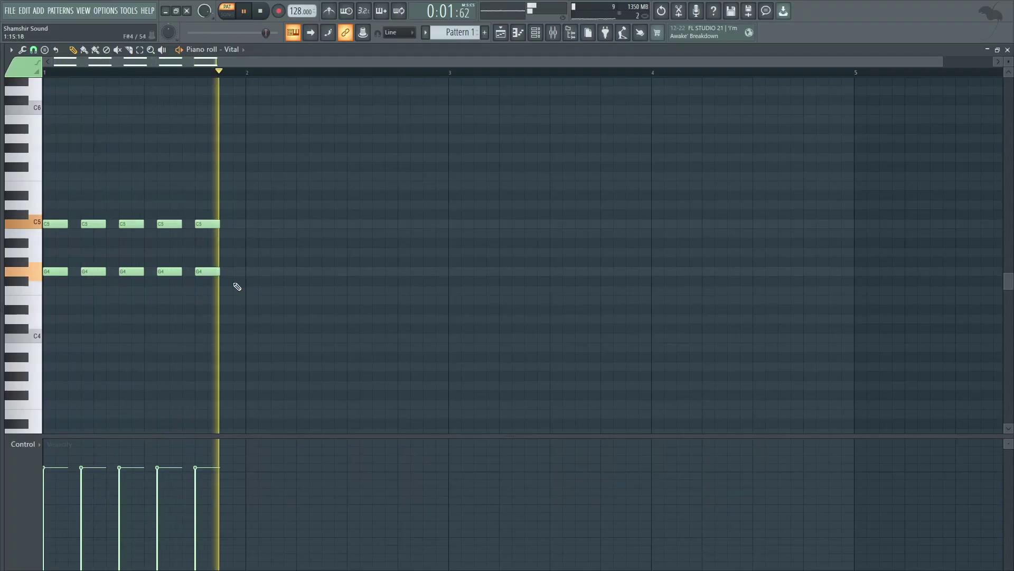
# Fill bar 2 of the Vital piano roll with five G4 notes paired with D#5, keeping the first bar's rhythm
pyautogui.click(257, 271)
pyautogui.click(256, 195)
pyautogui.click(292, 271)
pyautogui.click(290, 195)
pyautogui.click(325, 271)
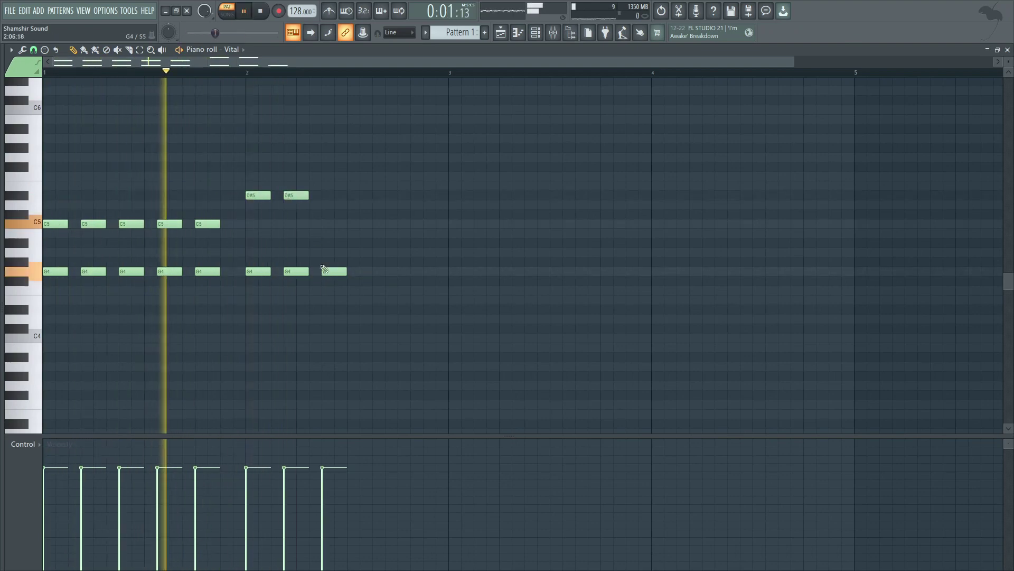
pyautogui.click(327, 195)
pyautogui.click(362, 271)
pyautogui.click(363, 195)
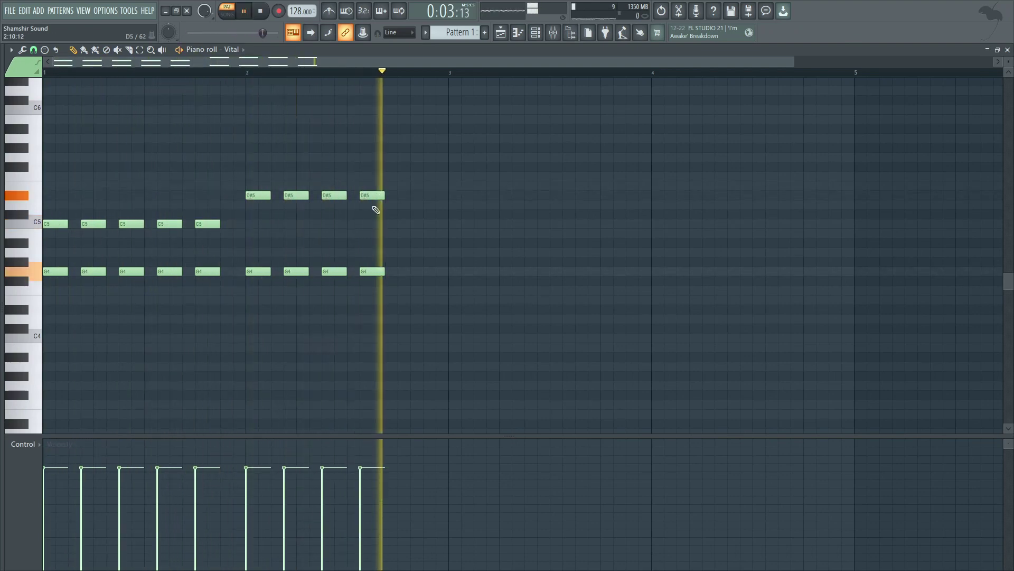
pyautogui.click(400, 271)
pyautogui.click(403, 195)
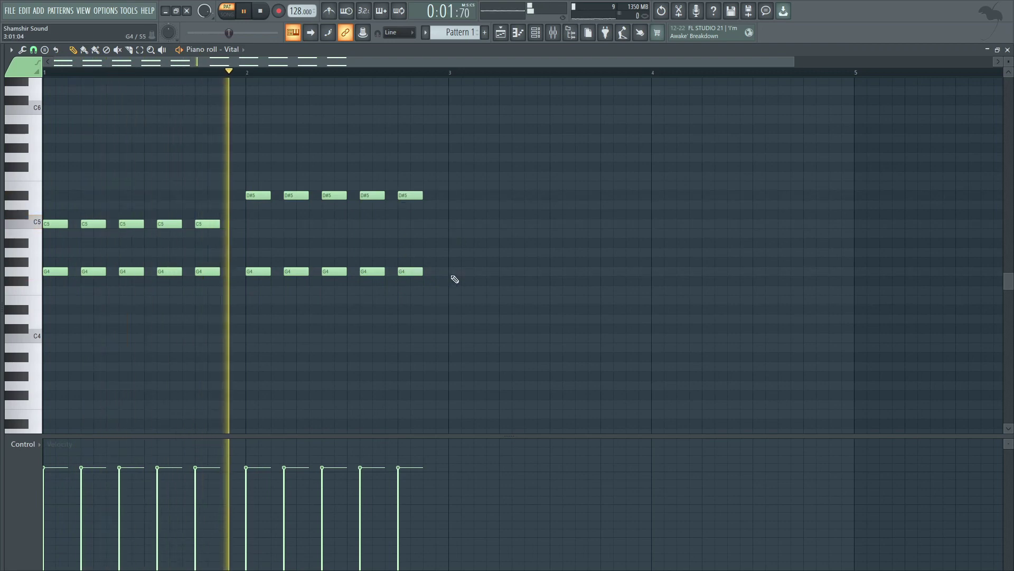
# Fill bar 3 with five G4 notes paired with D5 in the same rhythm
pyautogui.click(457, 271)
pyautogui.click(461, 205)
pyautogui.click(491, 271)
pyautogui.click(492, 205)
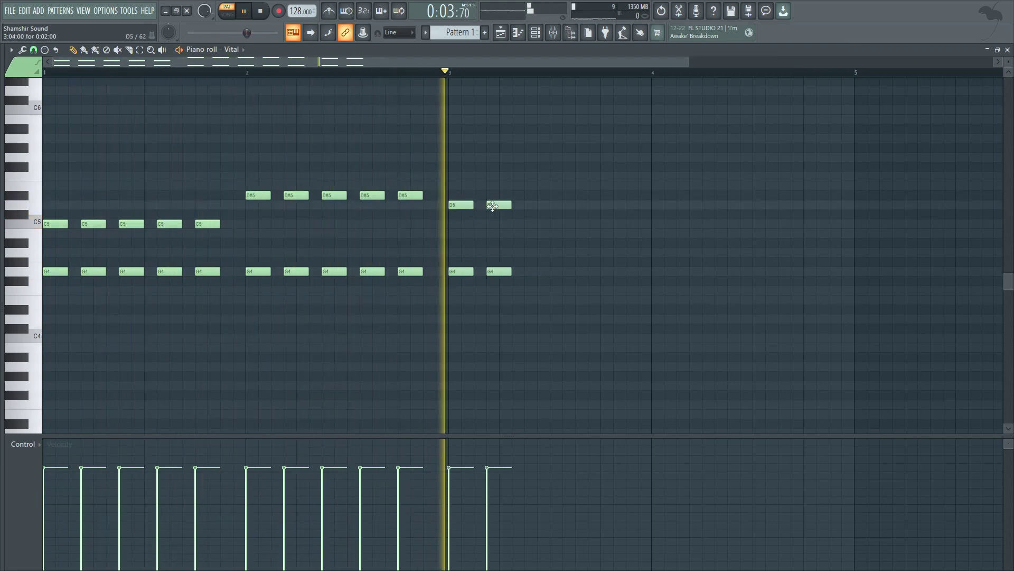
pyautogui.click(528, 271)
pyautogui.click(525, 205)
pyautogui.click(566, 271)
pyautogui.click(568, 205)
pyautogui.click(611, 205)
pyautogui.click(607, 271)
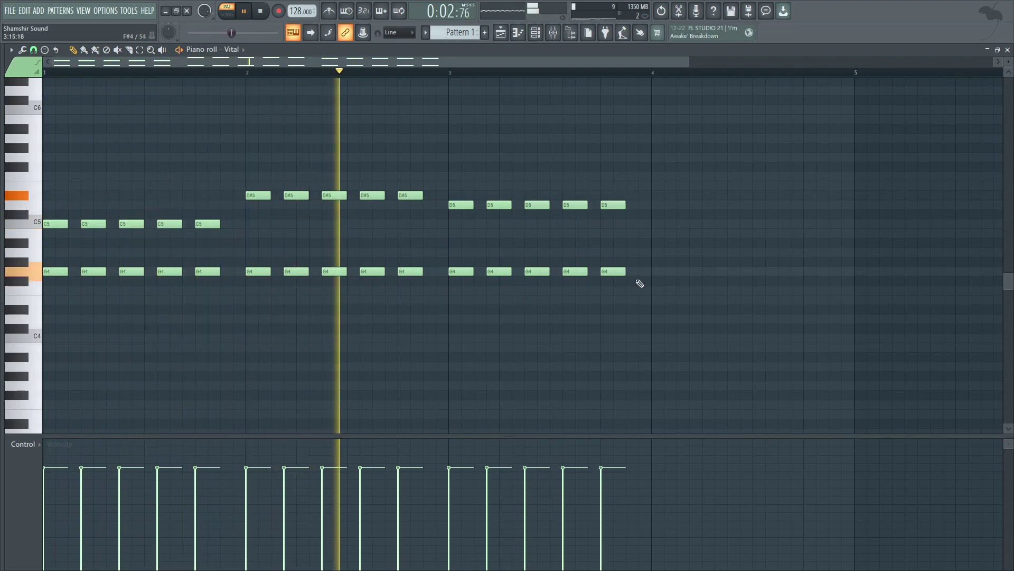
# Fill bar 4 with five G4 notes topped by four A#4 notes and a final A4, then restart playback
pyautogui.click(659, 271)
pyautogui.click(658, 233)
pyautogui.press('space')
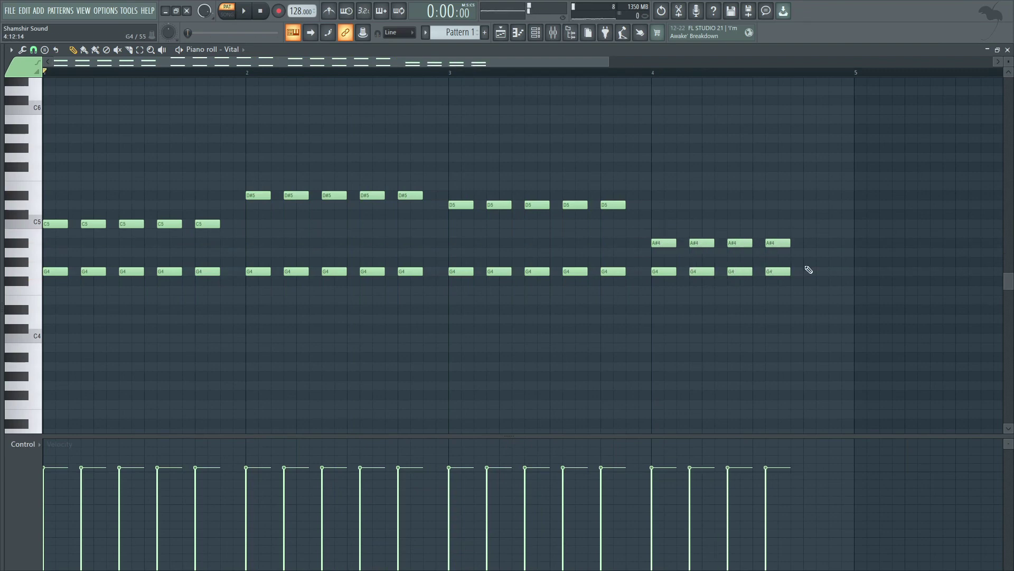
pyautogui.press('space')
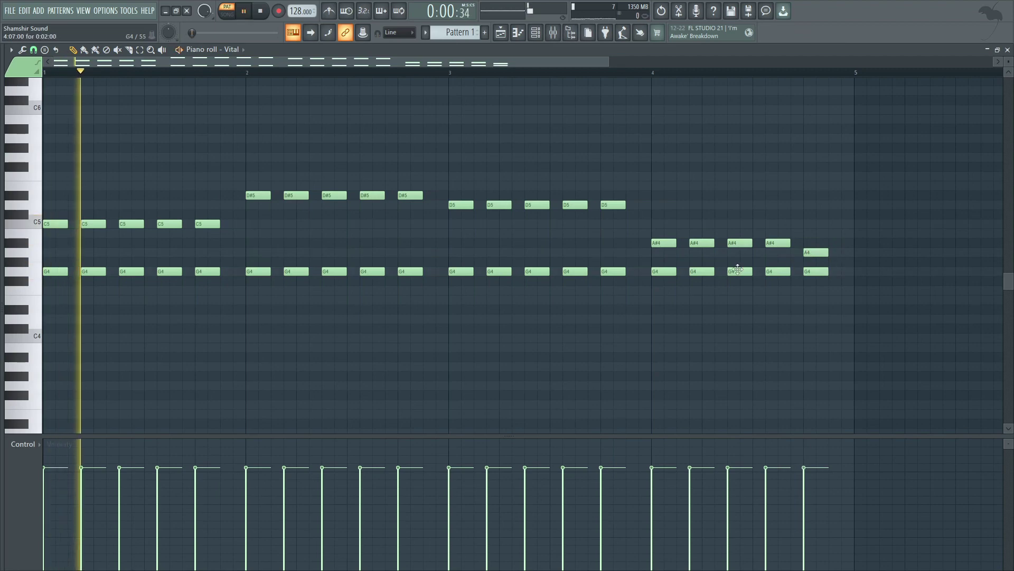
# Select all the G4 notes, lower them one octave to G3, and play the pattern
pyautogui.moveTo(841, 267); pyautogui.dragTo(44, 300)
pyautogui.hotkey('ctrl', 'Down')
pyautogui.press('space')
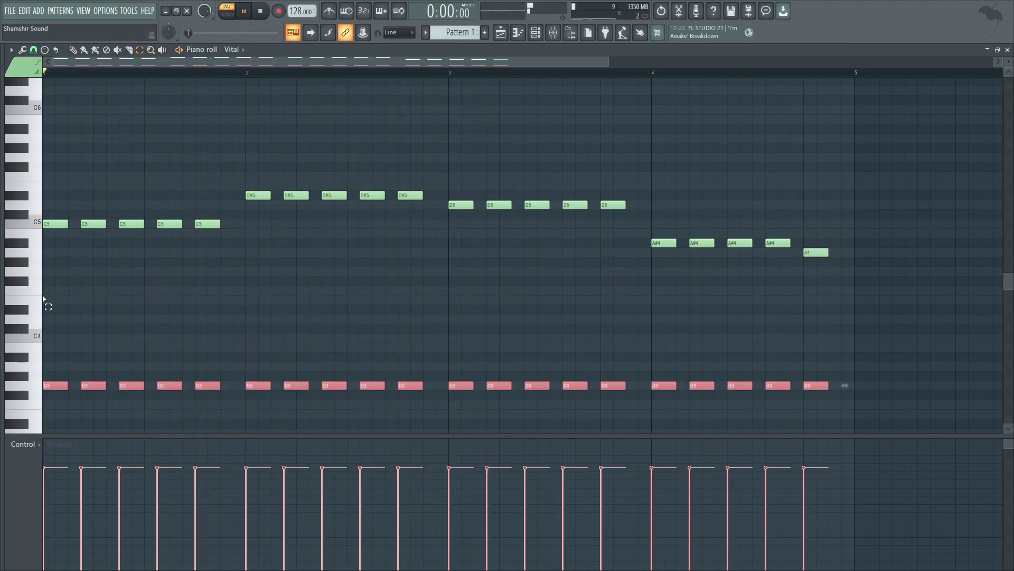
pyautogui.press('space')
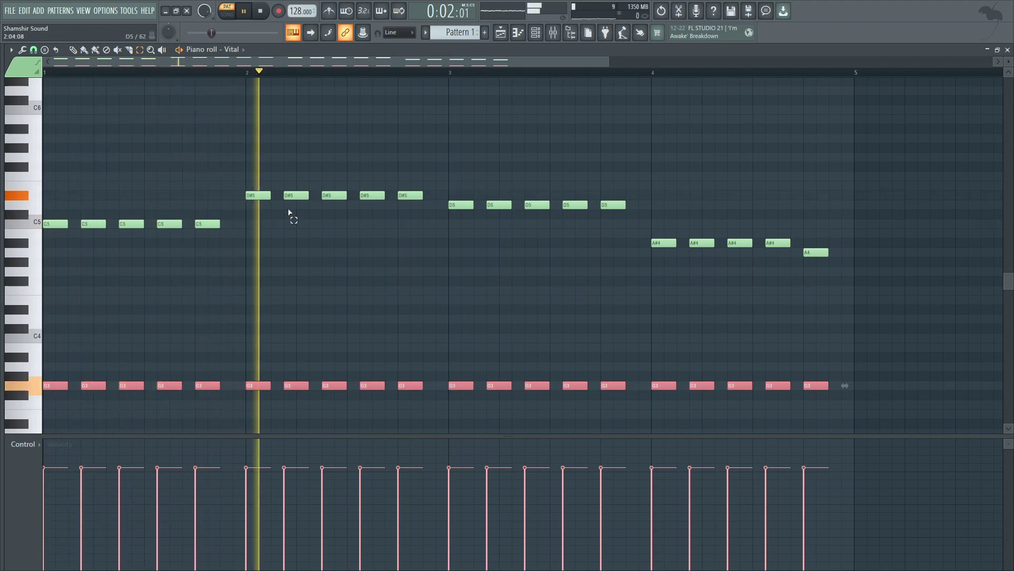
# Open Vital from the channel rack and enable its Compressor effect
pyautogui.click(536, 33)
pyautogui.click(536, 33)
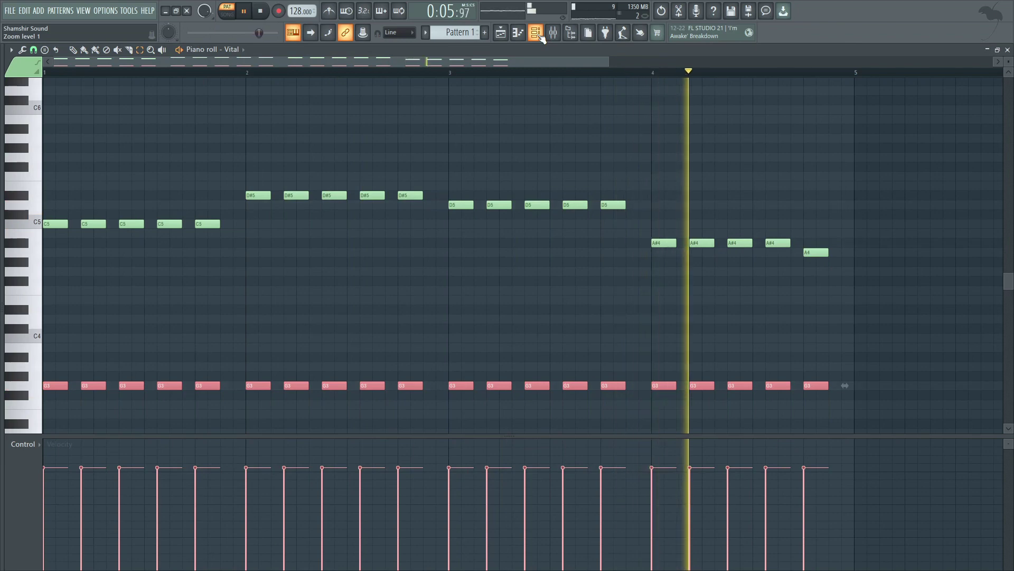
pyautogui.click(539, 35)
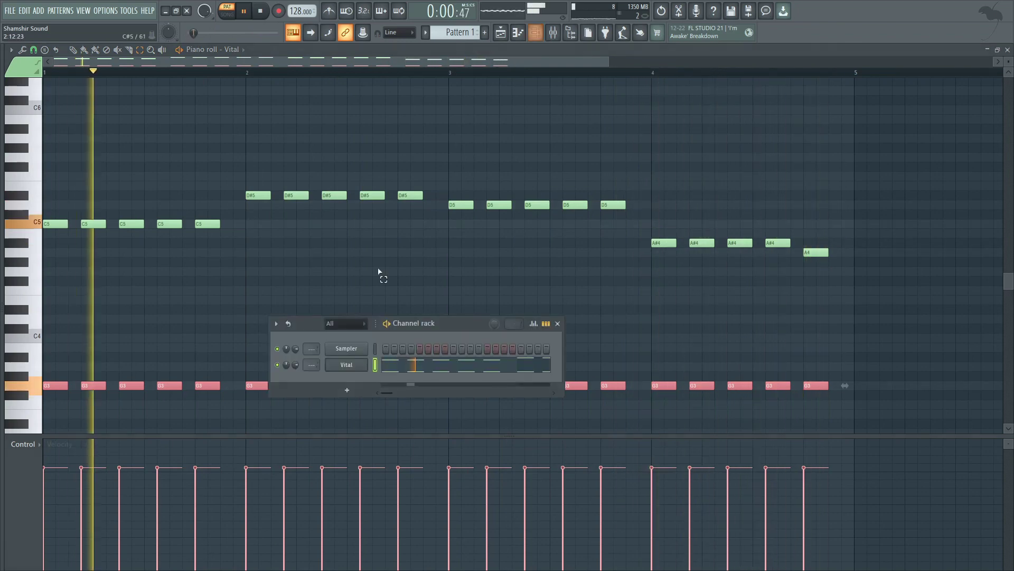
pyautogui.click(338, 365)
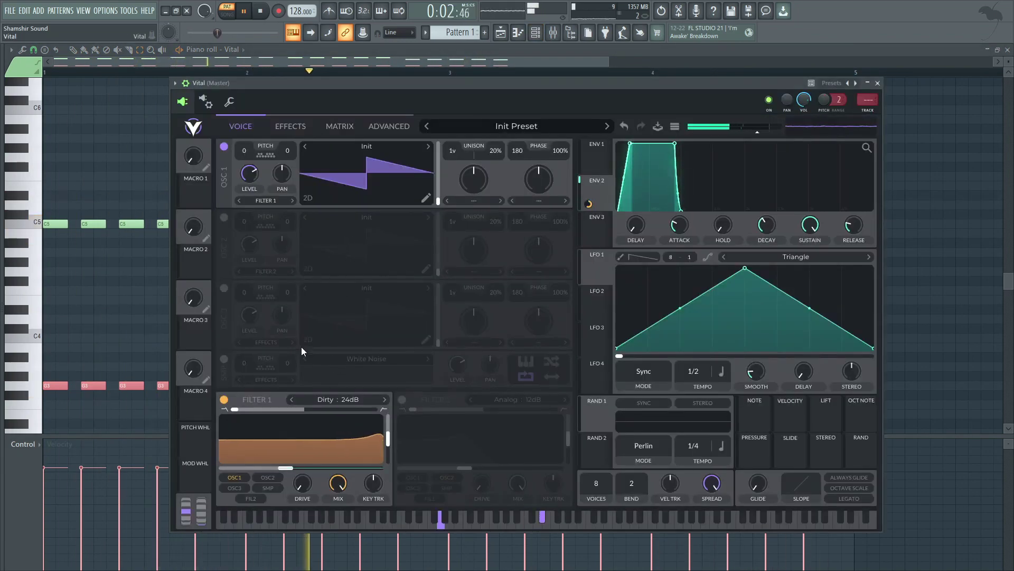
pyautogui.click(285, 126)
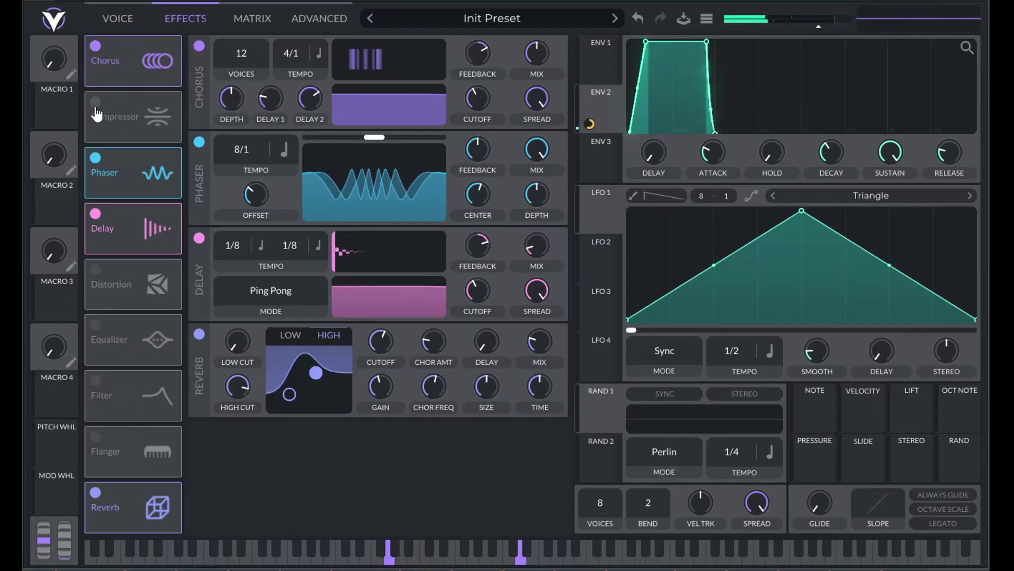
pyautogui.click(136, 110)
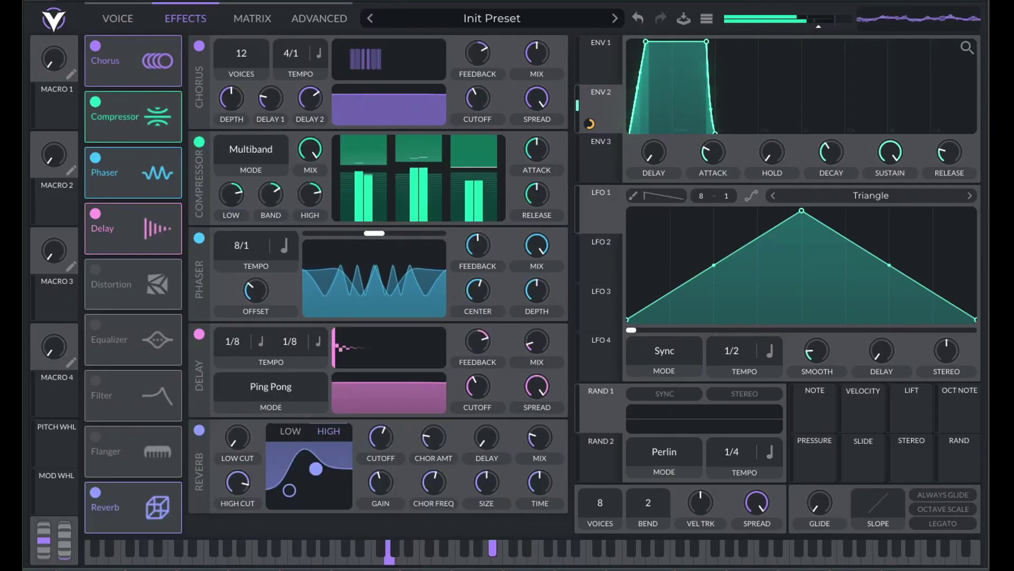
# Restart playback, fine-tune the Compressor's low gain, high-band threshold and attack, and toggle the Phaser
pyautogui.click(261, 10)
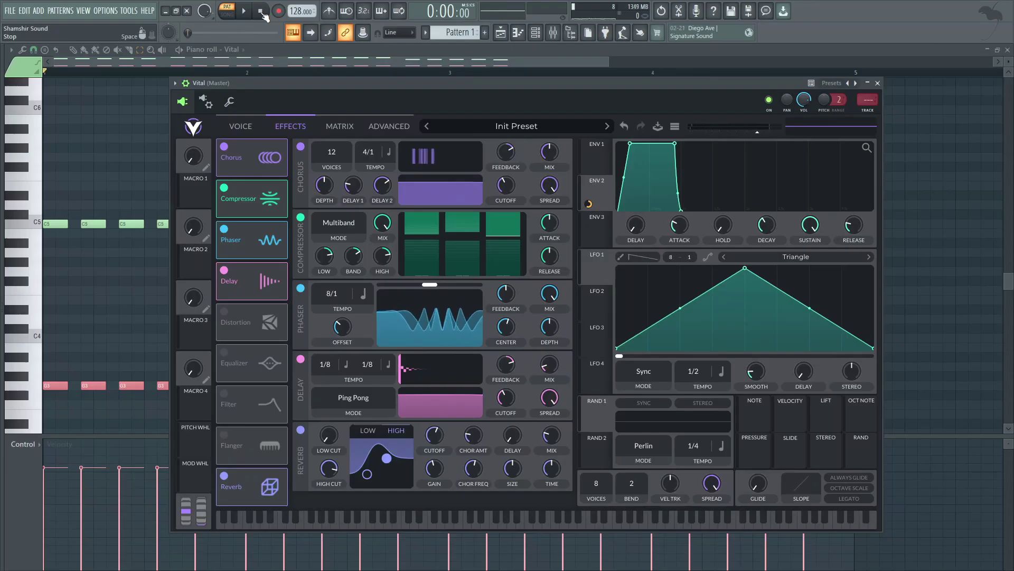
pyautogui.press('space')
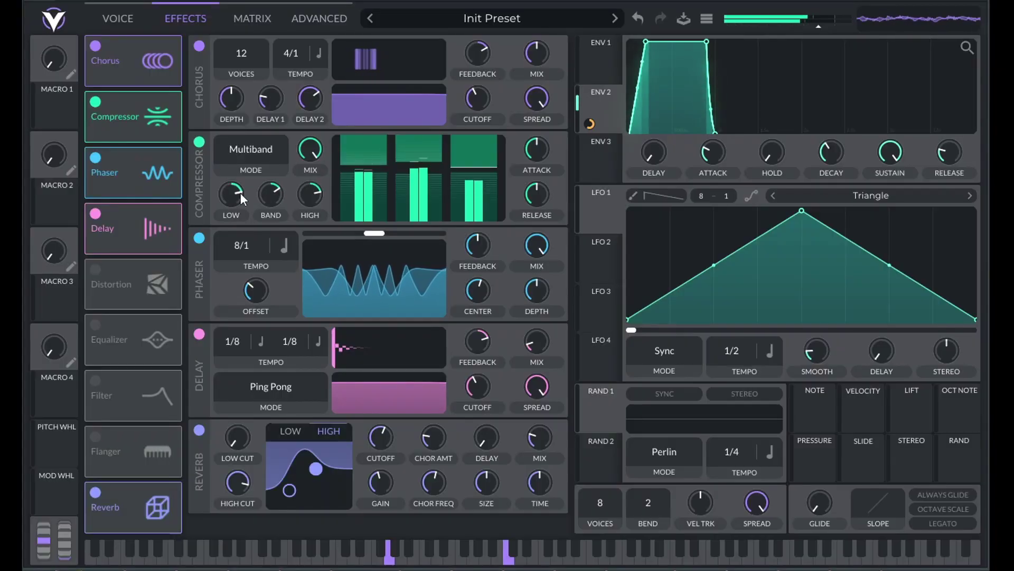
pyautogui.moveTo(240, 193)
pyautogui.mouseDown()
pyautogui.moveTo(220, 237)
pyautogui.moveTo(227, 195)
pyautogui.mouseUp()
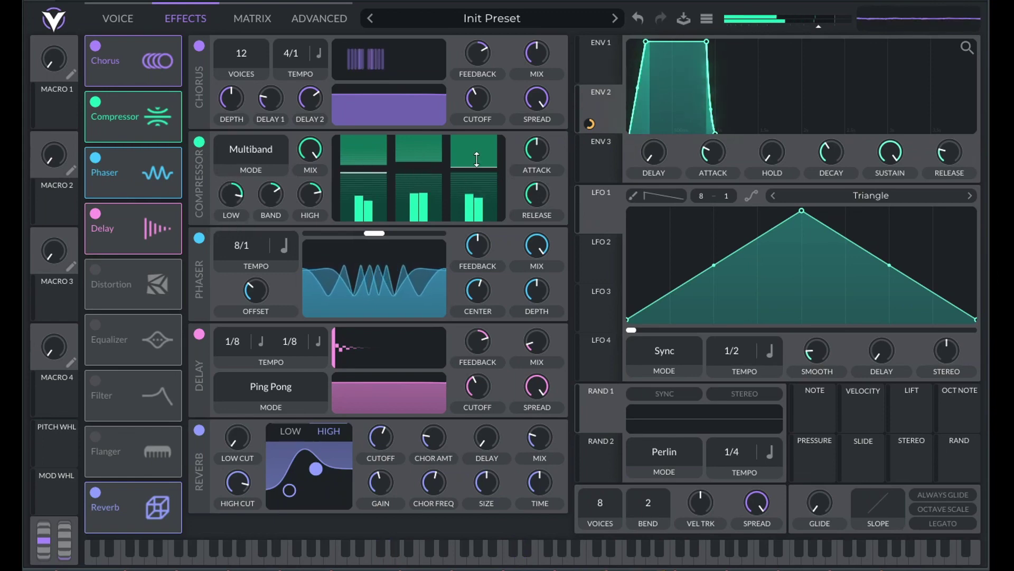
pyautogui.moveTo(541, 161)
pyautogui.moveTo(478, 166)
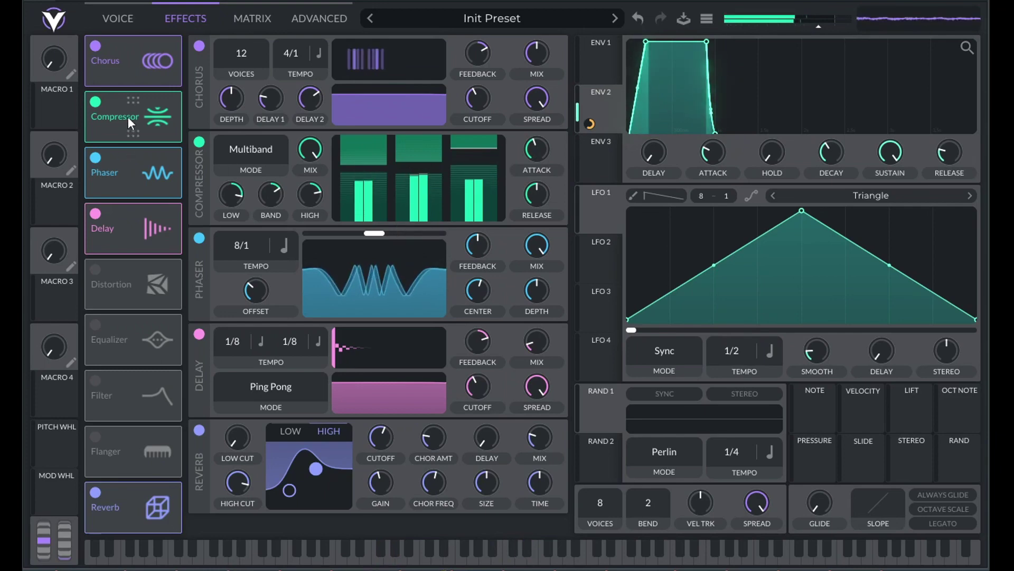
pyautogui.click(99, 160)
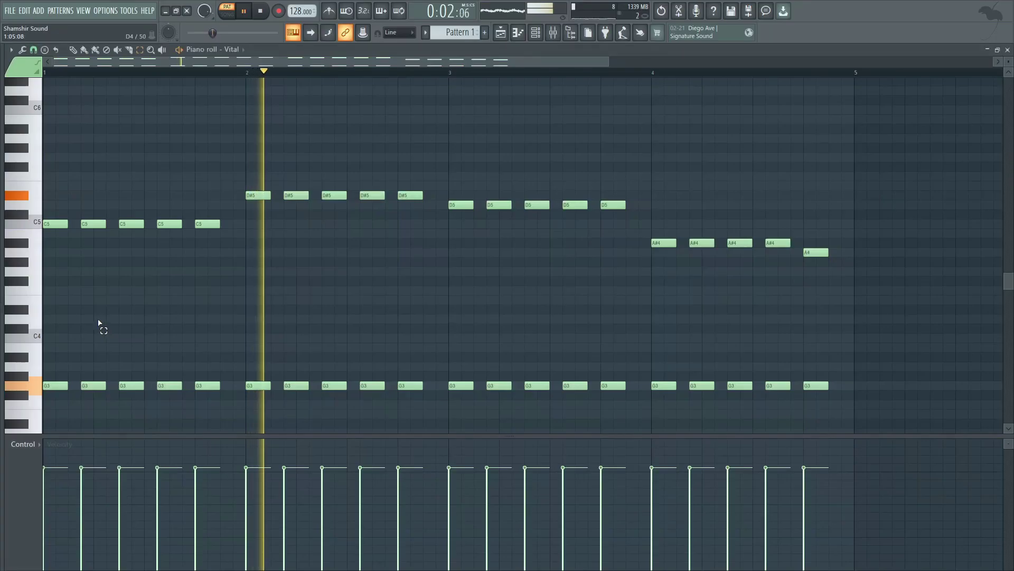
# Duplicate the row of G3 notes and place the copy one octave lower on G2, aligned with bar 1
pyautogui.scroll(-3, 100, 328)
pyautogui.moveTo(856, 272); pyautogui.dragTo(36, 320)
pyautogui.hotkey('ctrl', 'c')
pyautogui.hotkey('ctrl', 'v')
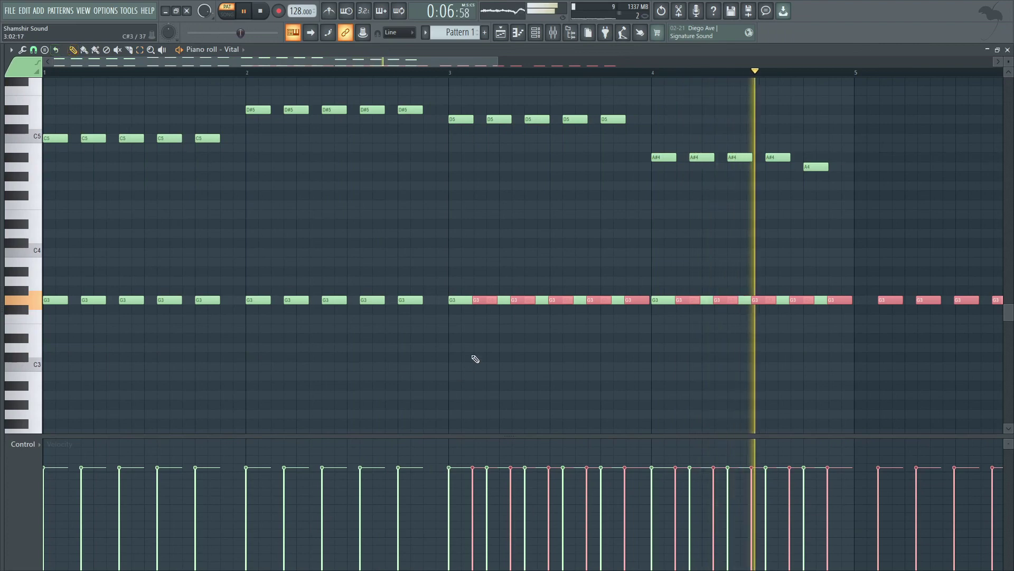
pyautogui.moveTo(478, 301); pyautogui.dragTo(41, 420)
pyautogui.scroll(-2, 113, 352)
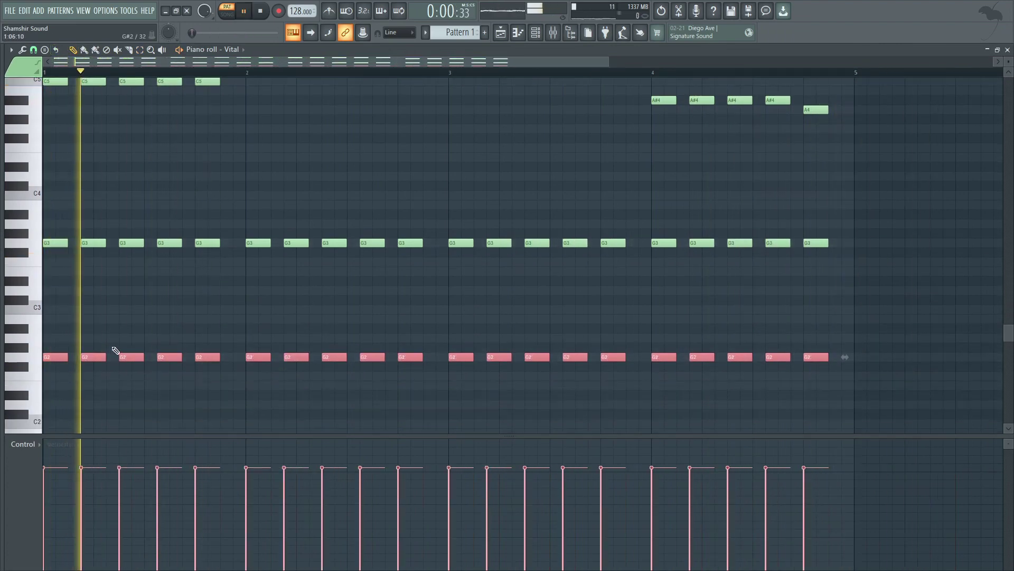
# Restart playback and listen to the full pattern with the G2 bass layer
pyautogui.scroll(-2, 103, 330)
pyautogui.press('space')
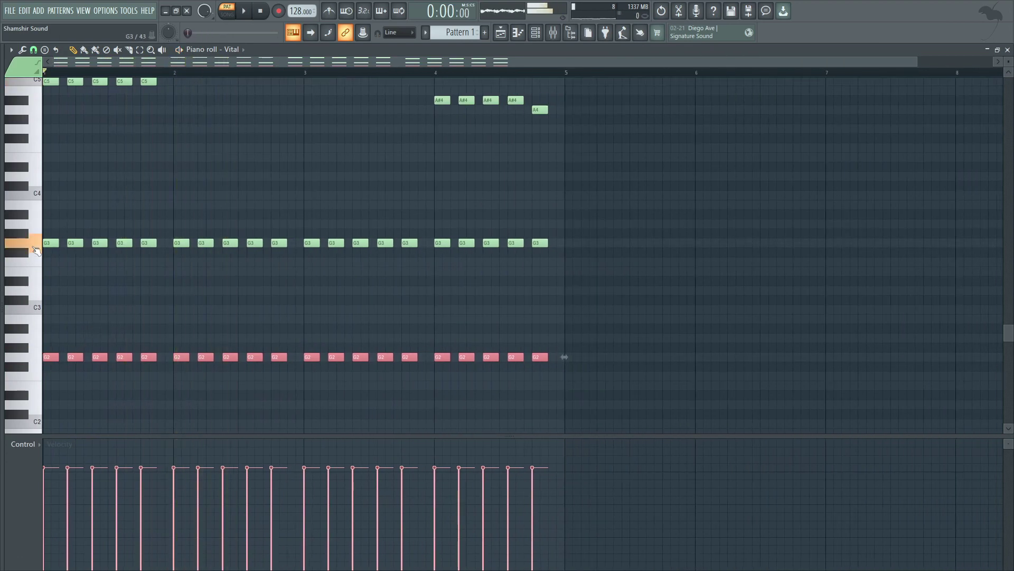
pyautogui.press('space')
pyautogui.scroll(3, 159, 254)
pyautogui.scroll(-2, 220, 233)
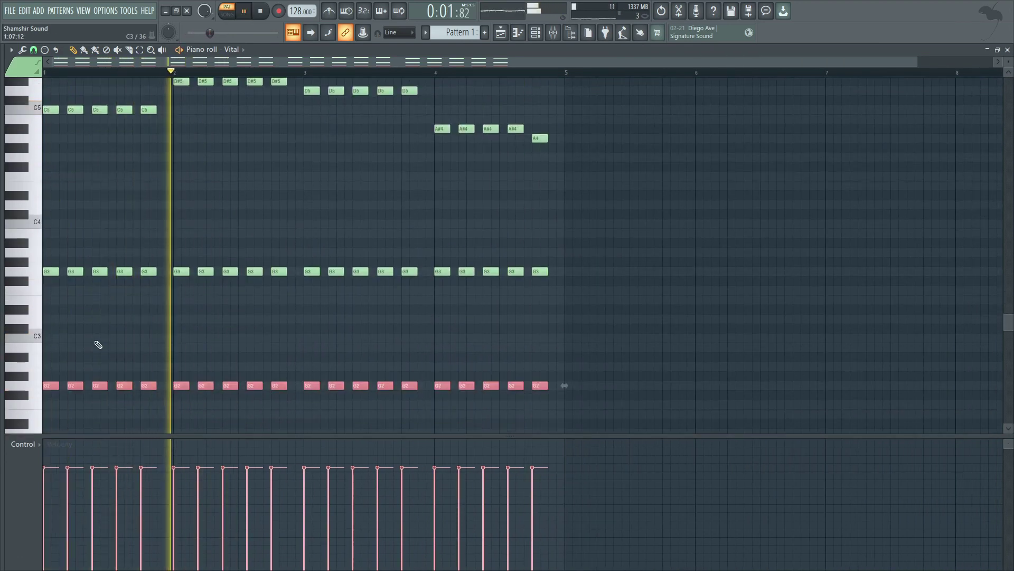
# Look over the note layers and open Vital from the channel rack
pyautogui.scroll(1, 54, 333)
pyautogui.scroll(5, 95, 317)
pyautogui.scroll(1, 136, 220)
pyautogui.scroll(-1, 141, 219)
pyautogui.scroll(-4, 320, 193)
pyautogui.scroll(-4, 307, 211)
pyautogui.scroll(1, 312, 197)
pyautogui.press('F6')
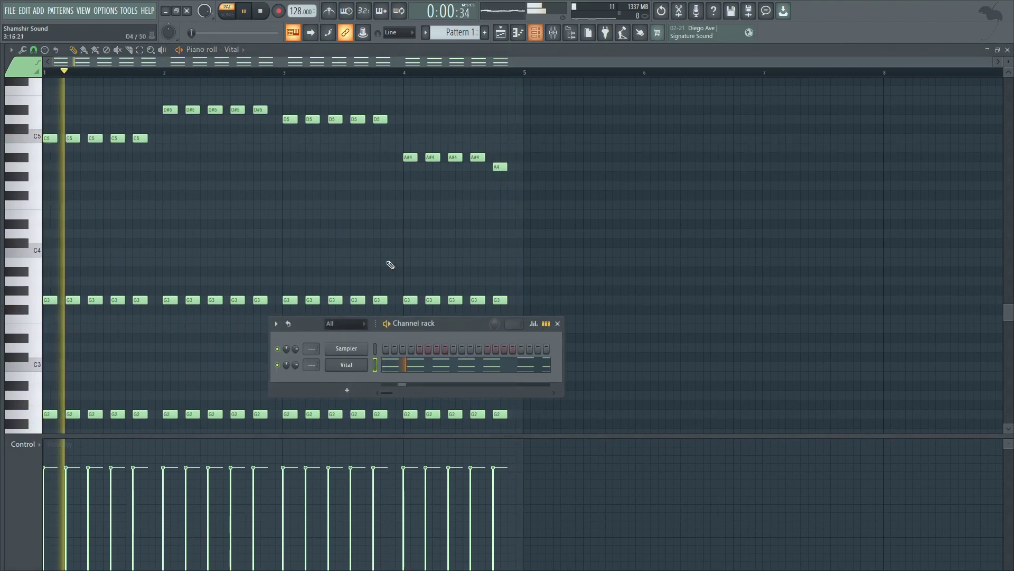
pyautogui.click(347, 365)
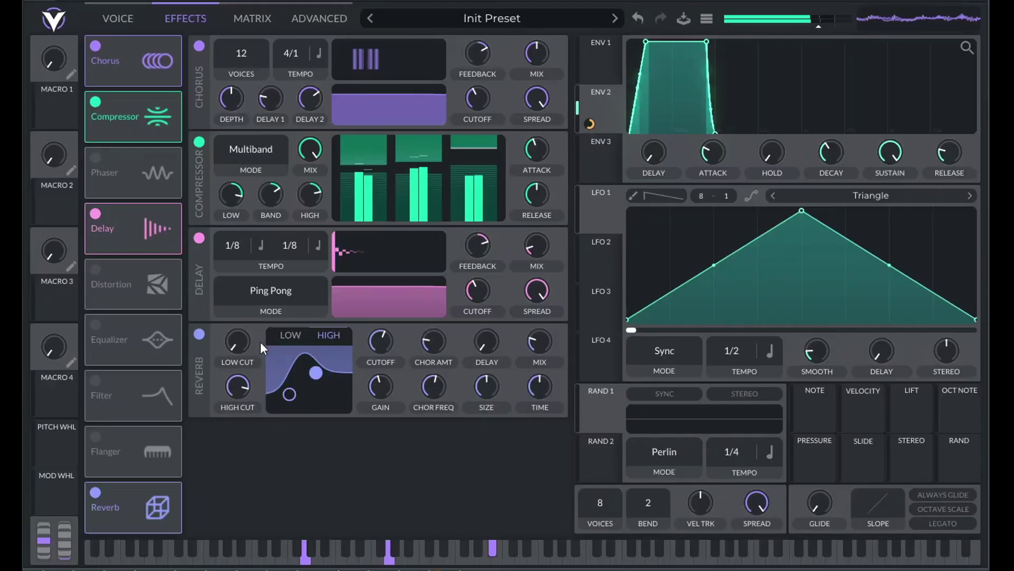
# Try the Distortion and Filter effects on and off and check the Compressor's mode options
pyautogui.click(96, 269)
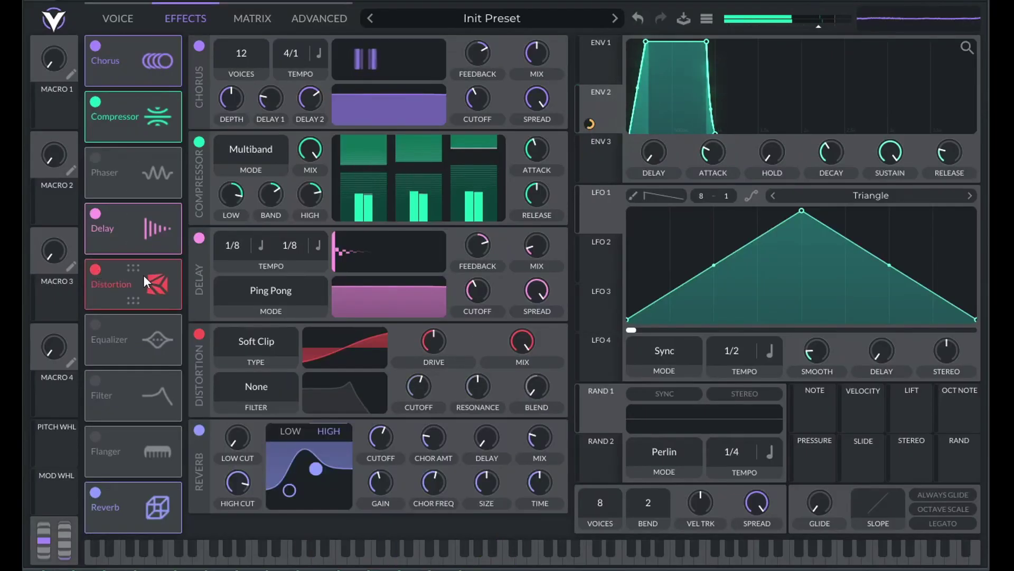
pyautogui.click(105, 268)
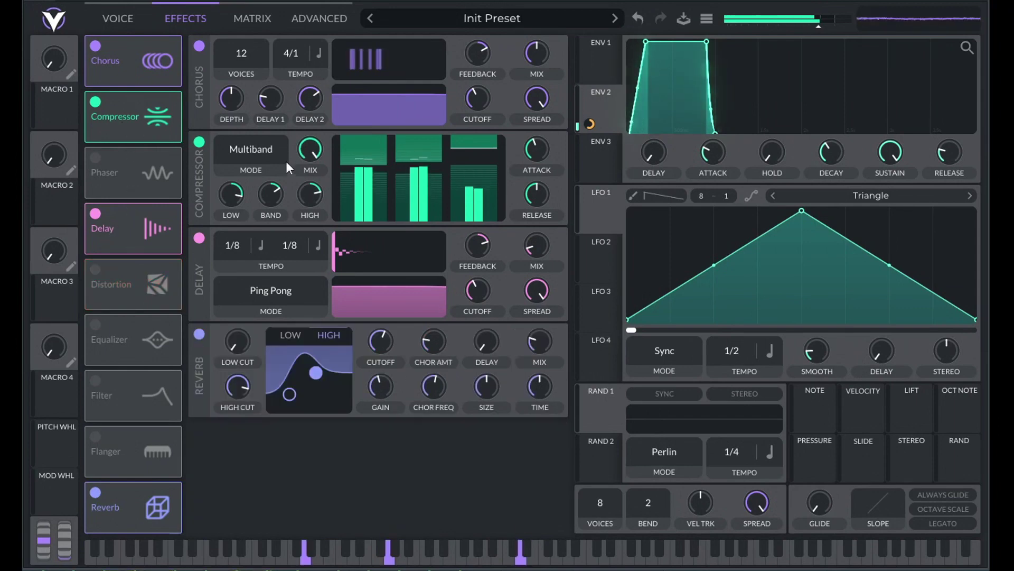
pyautogui.moveTo(270, 194); pyautogui.dragTo(278, 200)
pyautogui.click(267, 141)
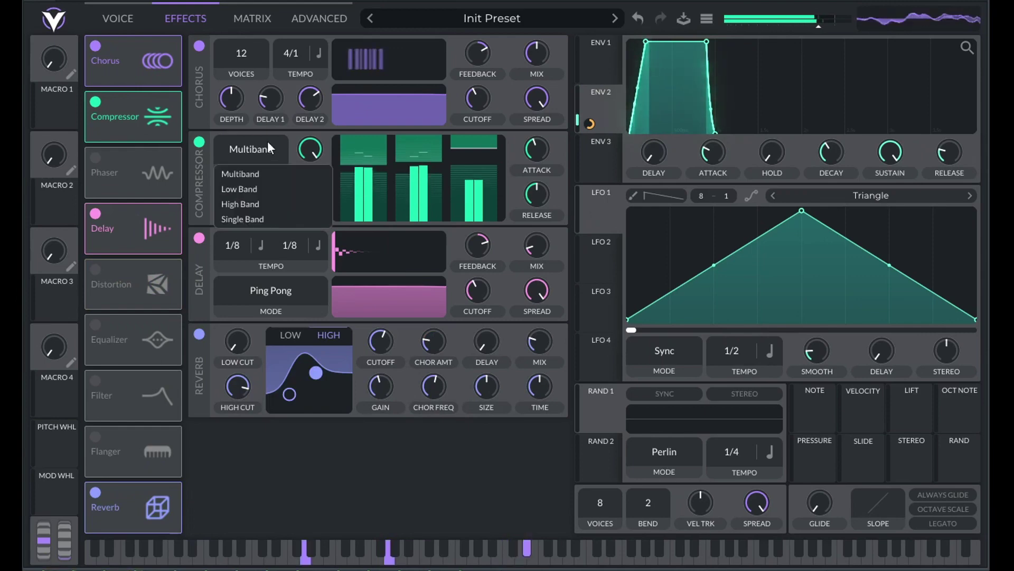
pyautogui.click(253, 132)
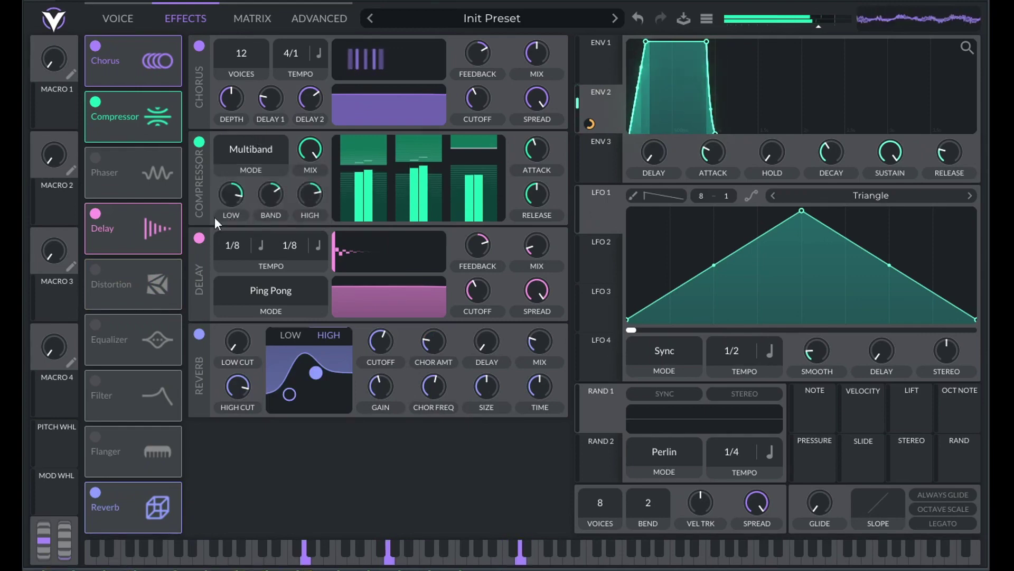
pyautogui.click(105, 395)
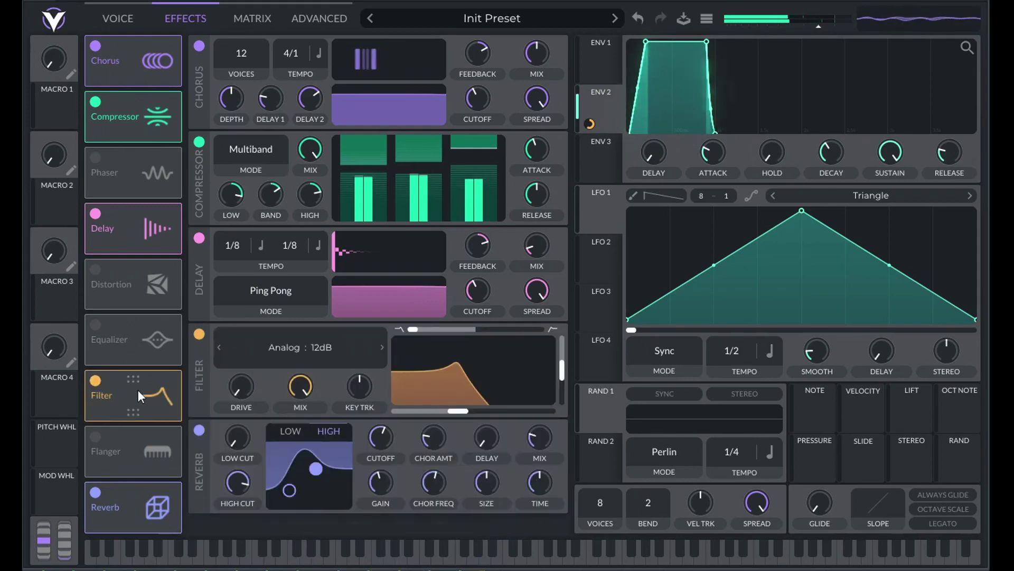
pyautogui.click(102, 385)
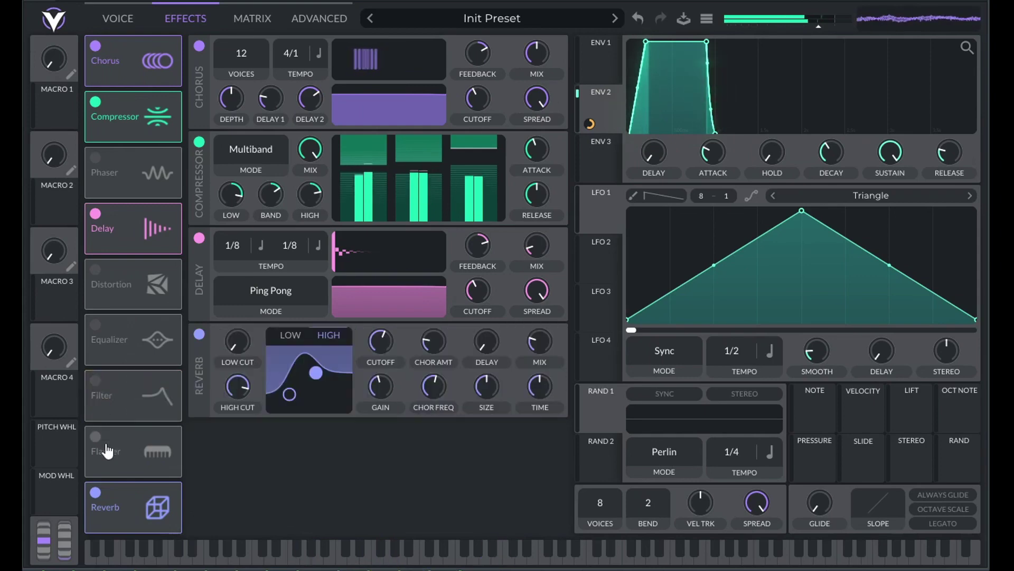
# Enable the Equalizer, cut its low band to -15 dB at a reduced cutoff and set the high band to about 1.56 dB at 105.8 semitones
pyautogui.click(98, 336)
pyautogui.moveTo(405, 369); pyautogui.dragTo(440, 409)
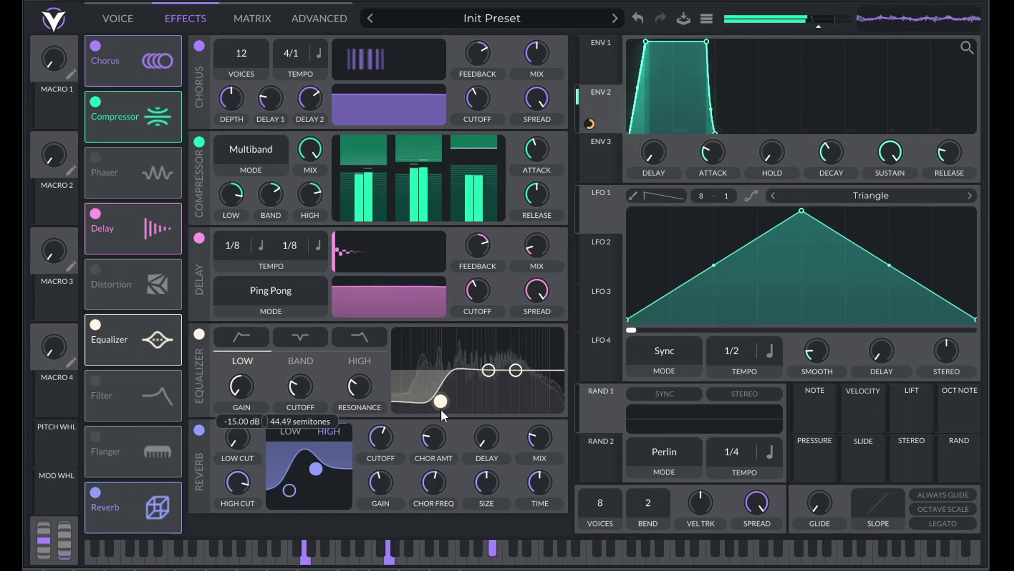
pyautogui.moveTo(516, 370)
pyautogui.mouseDown()
pyautogui.moveTo(511, 360)
pyautogui.moveTo(524, 367)
pyautogui.mouseUp()
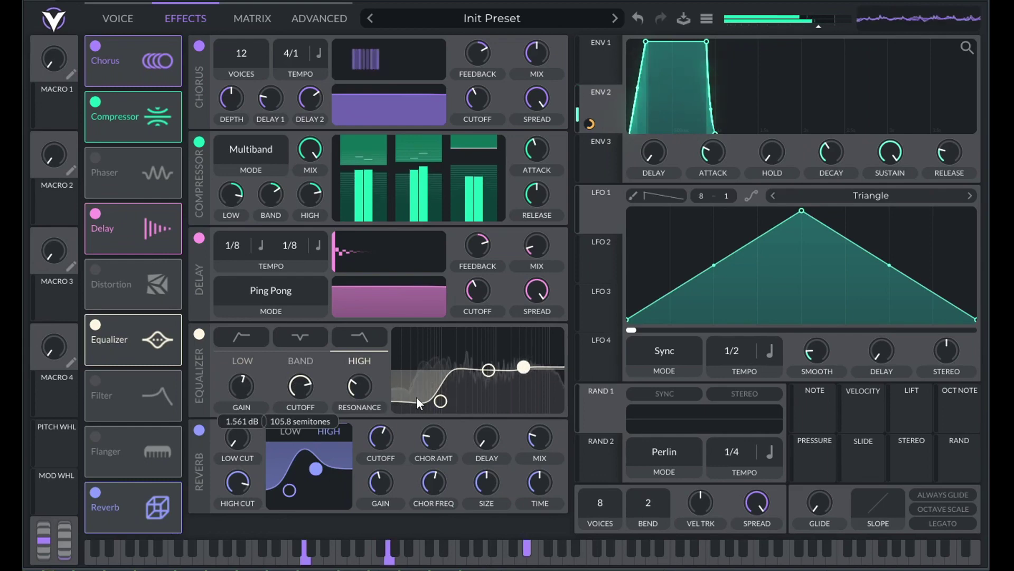
pyautogui.moveTo(357, 385)
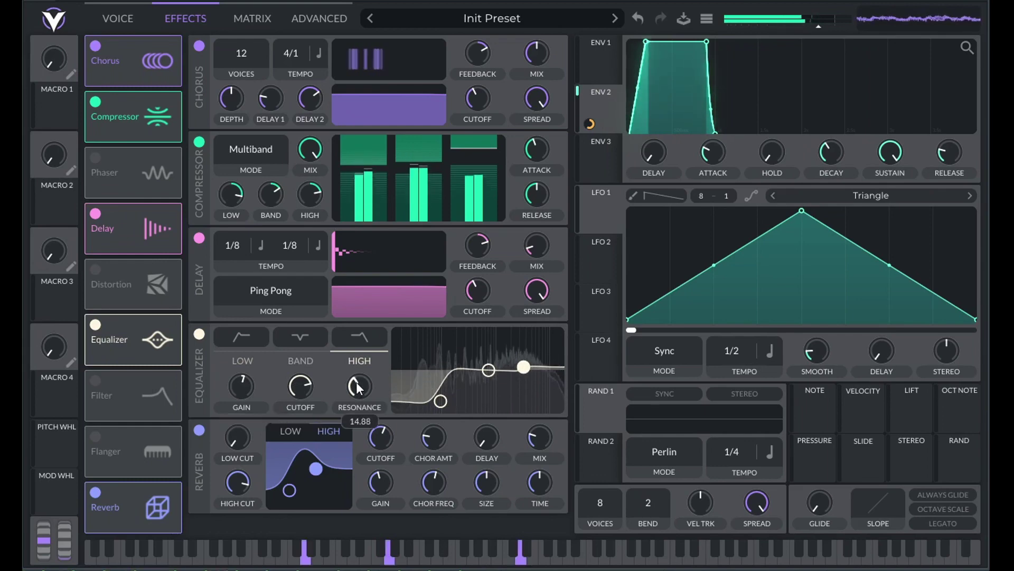
pyautogui.moveTo(440, 401); pyautogui.dragTo(420, 409)
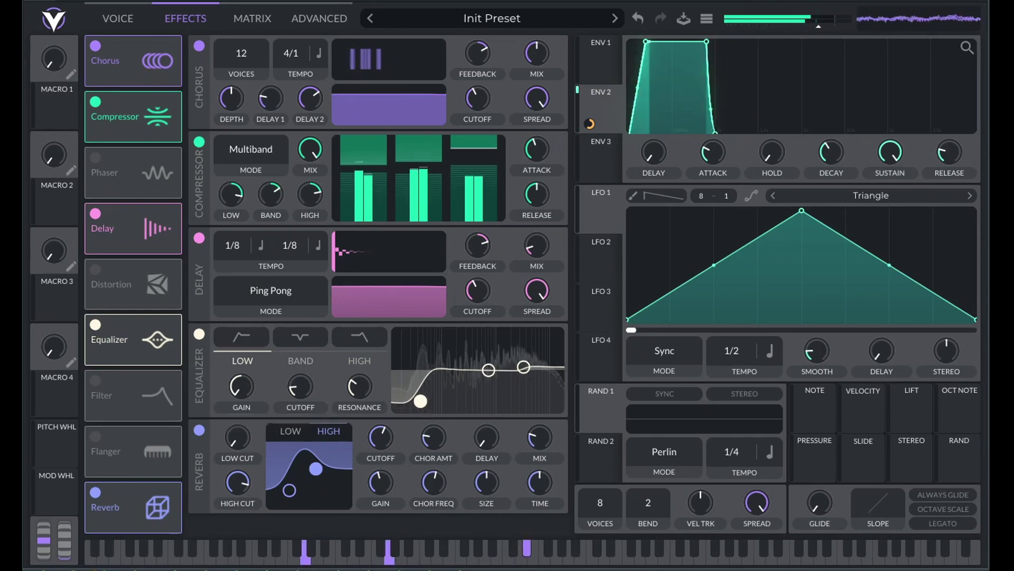
# Give Envelope 1 a slightly longer attack
pyautogui.click(601, 53)
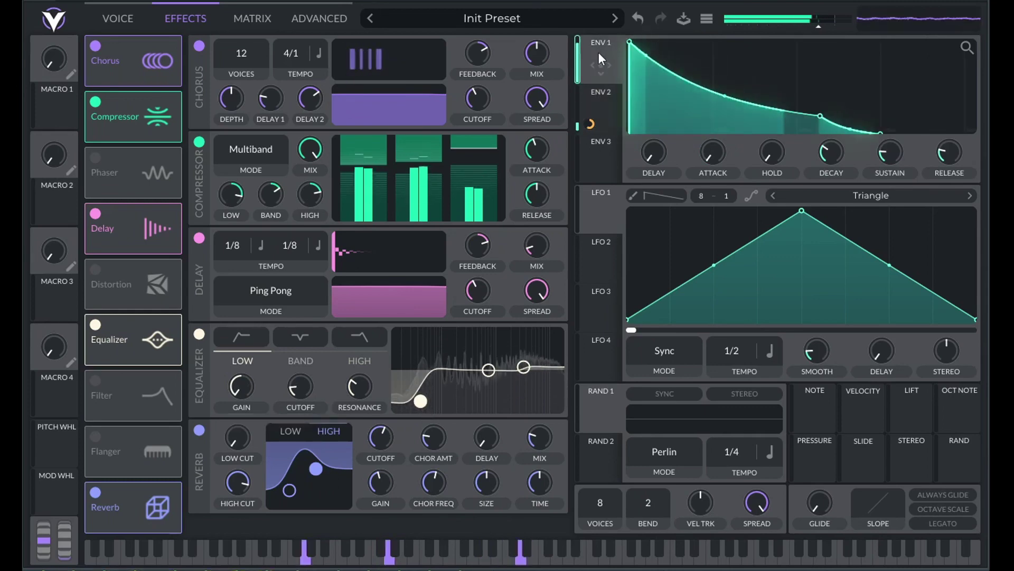
pyautogui.moveTo(629, 43); pyautogui.dragTo(638, 43)
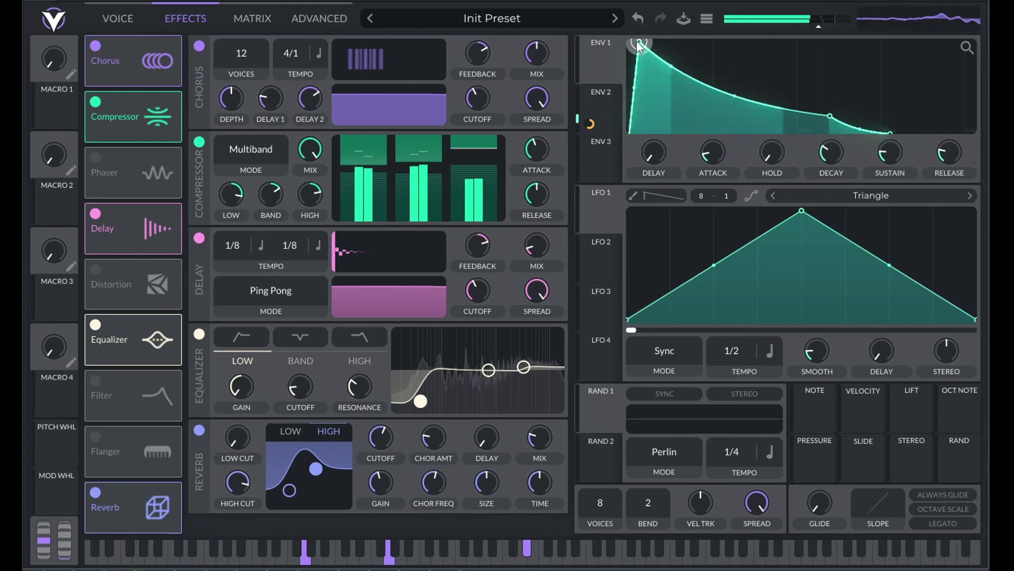
# Step through Oscillator 1's wavetables one by one from Basic Shapes to Clicky Robot to audition each sound
pyautogui.click(118, 18)
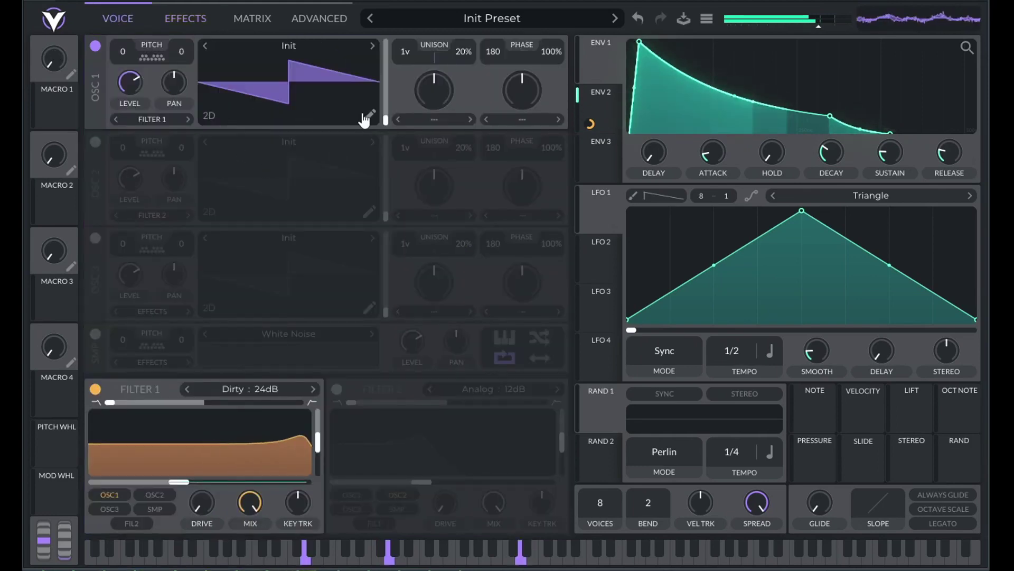
pyautogui.moveTo(432, 91)
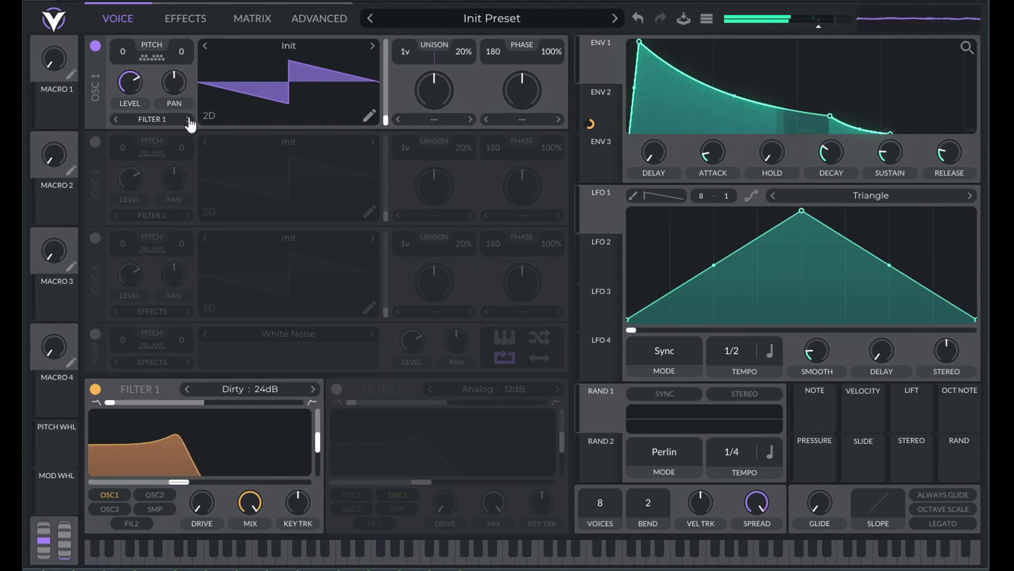
pyautogui.click(373, 46)
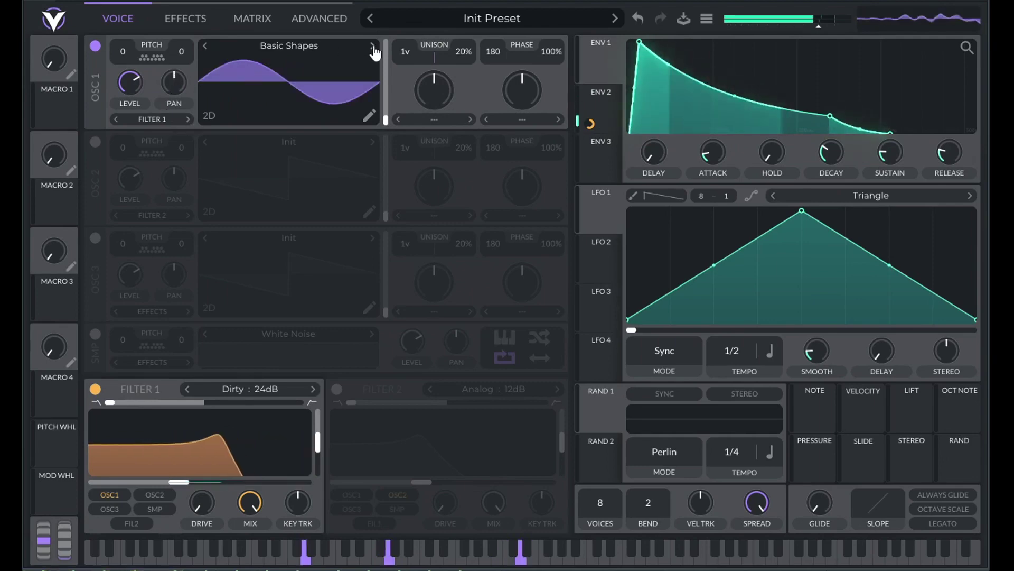
pyautogui.click(373, 46)
pyautogui.click(373, 47)
pyautogui.click(373, 47)
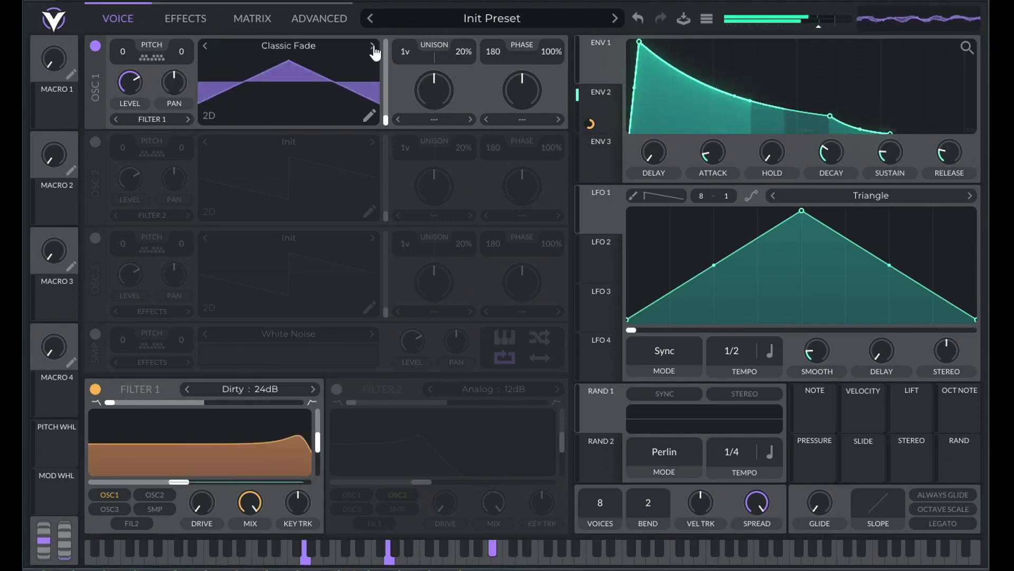
pyautogui.click(373, 46)
pyautogui.click(373, 47)
pyautogui.click(373, 46)
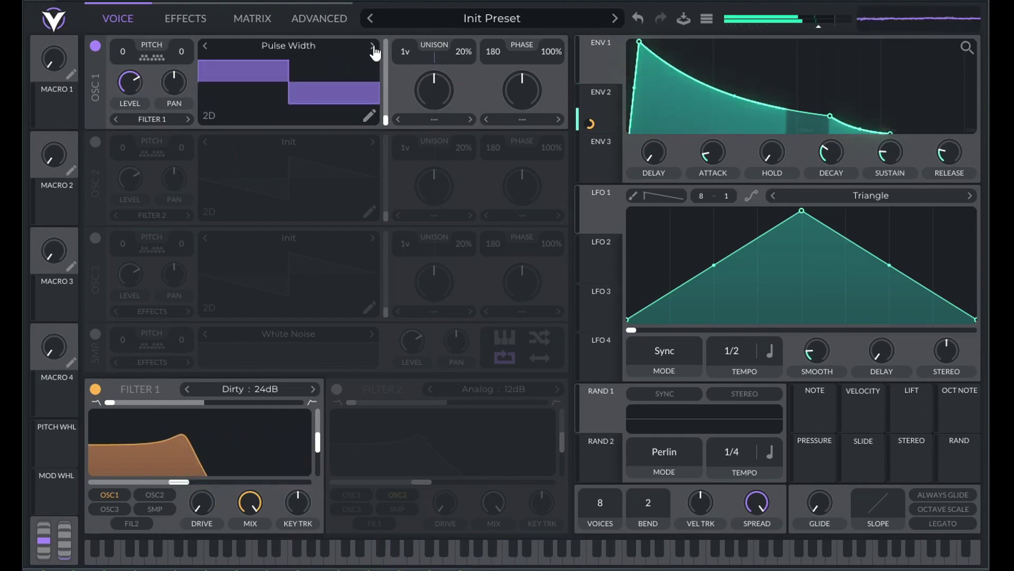
pyautogui.click(373, 46)
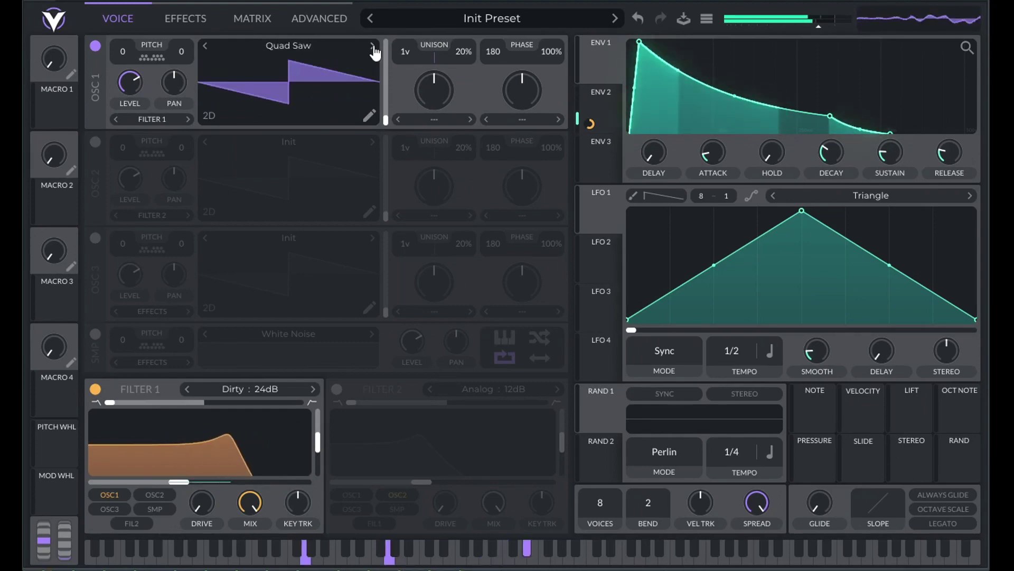
pyautogui.click(373, 46)
pyautogui.click(373, 47)
pyautogui.click(373, 46)
pyautogui.click(373, 46)
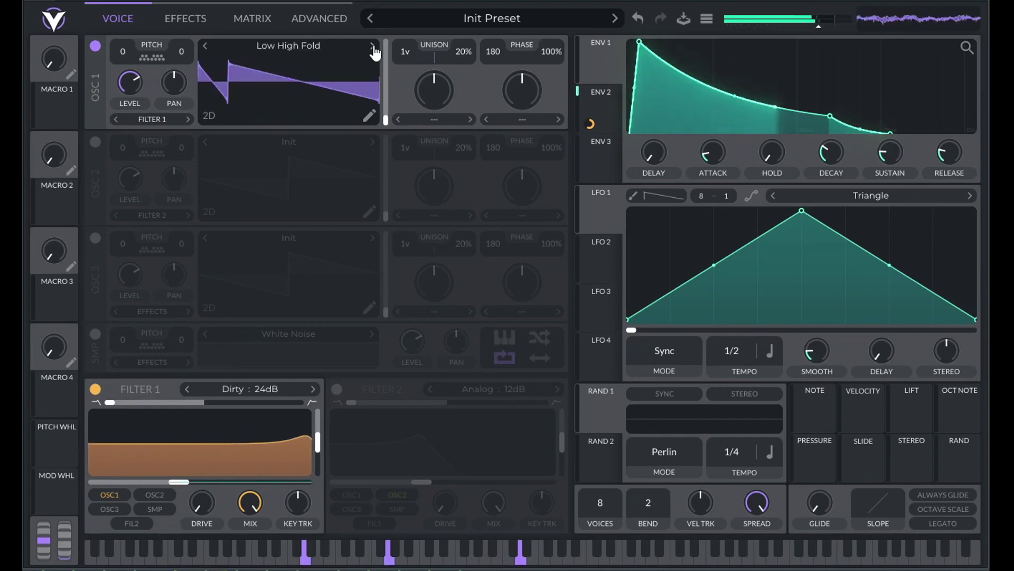
pyautogui.click(373, 47)
pyautogui.click(373, 46)
pyautogui.click(373, 47)
pyautogui.click(373, 46)
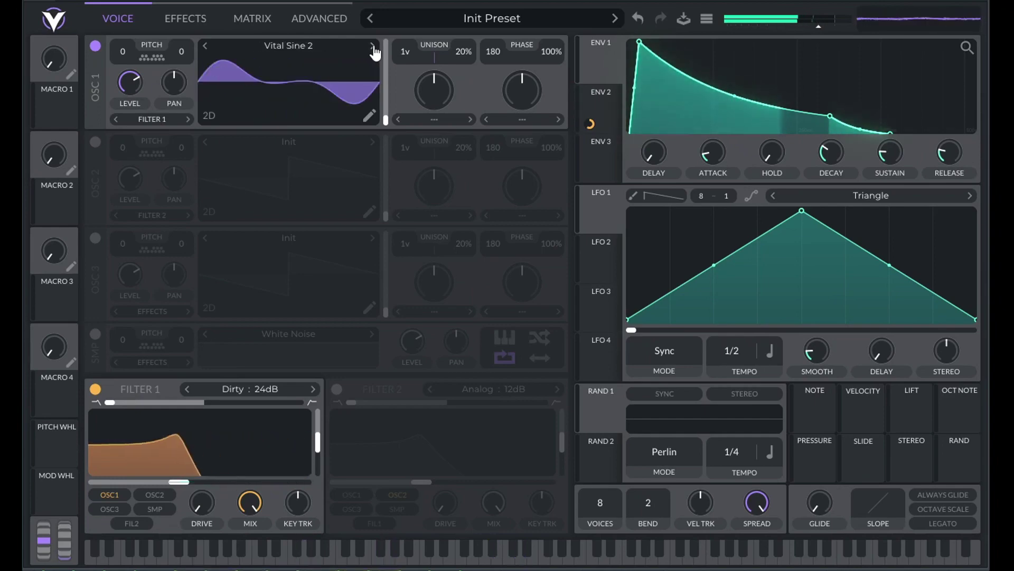
pyautogui.click(373, 47)
pyautogui.click(373, 46)
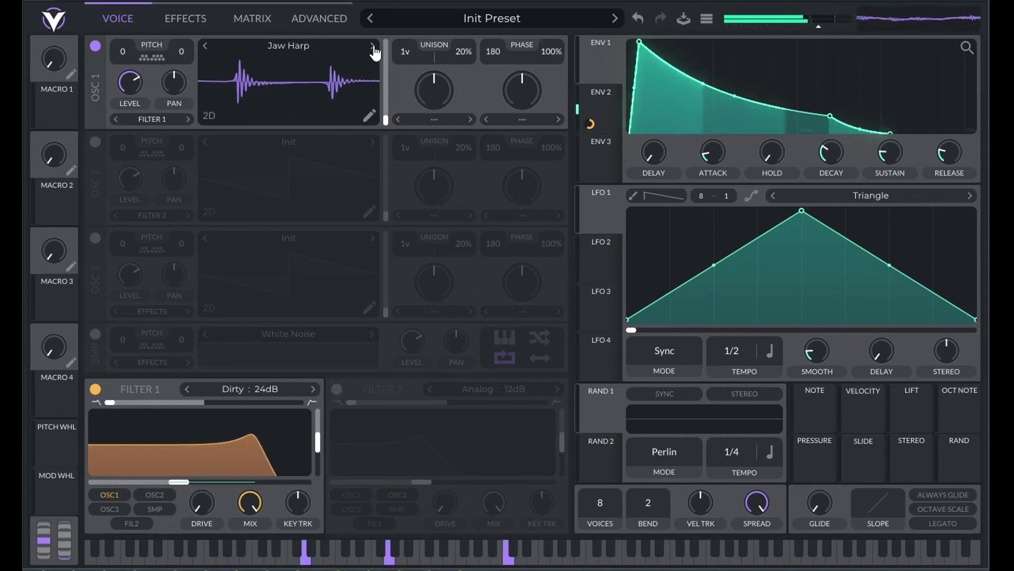
pyautogui.click(372, 46)
pyautogui.click(373, 47)
pyautogui.click(373, 47)
pyautogui.click(373, 46)
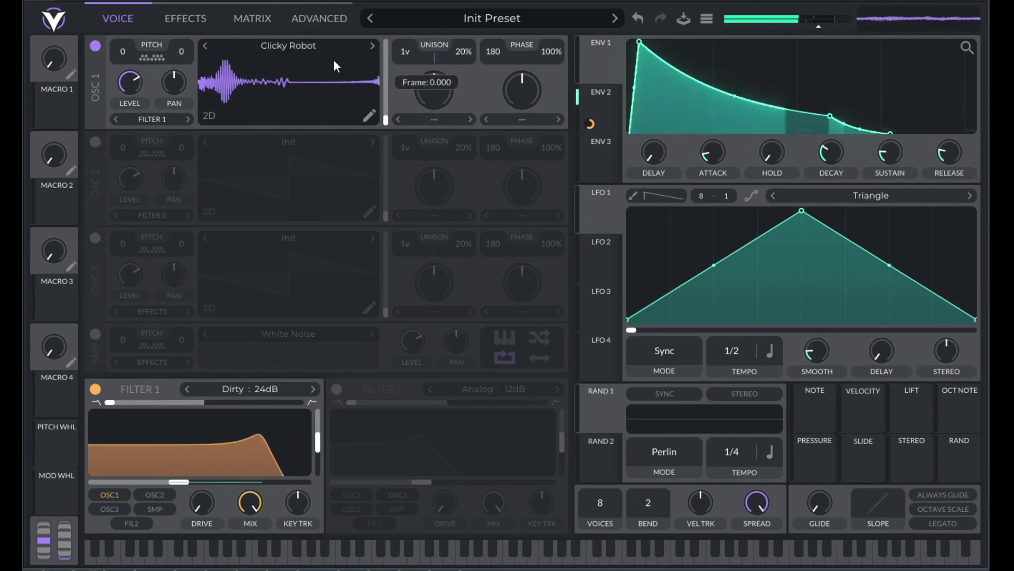
# Browse the Factory wavetables for Oscillator 1, auditioning Didg, Jaw Harp, Stabbed, Basic Shapes and Brown Noise
pyautogui.click(290, 44)
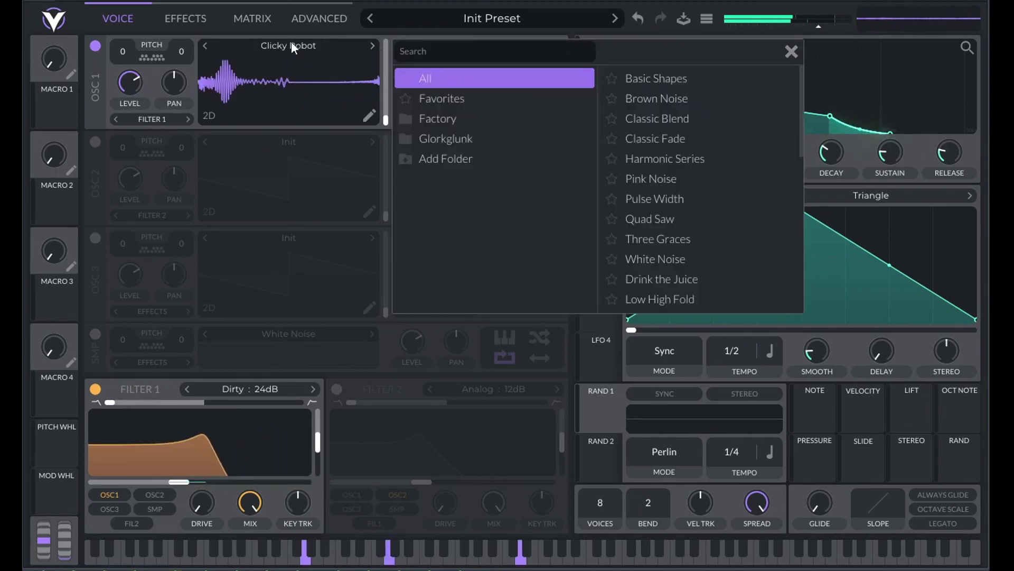
pyautogui.click(473, 118)
pyautogui.scroll(-3, 681, 231)
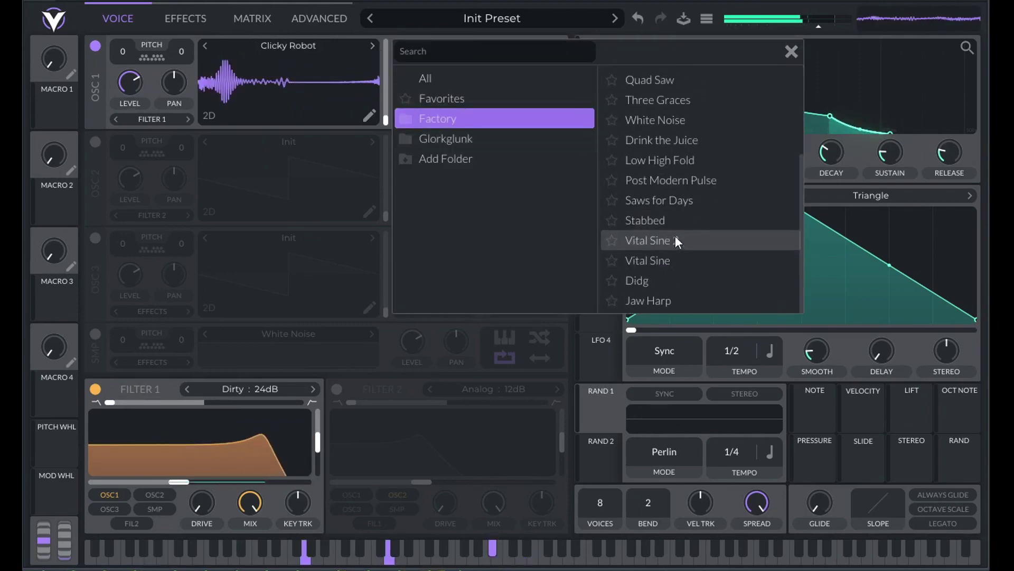
pyautogui.click(660, 281)
pyautogui.click(659, 300)
pyautogui.click(654, 220)
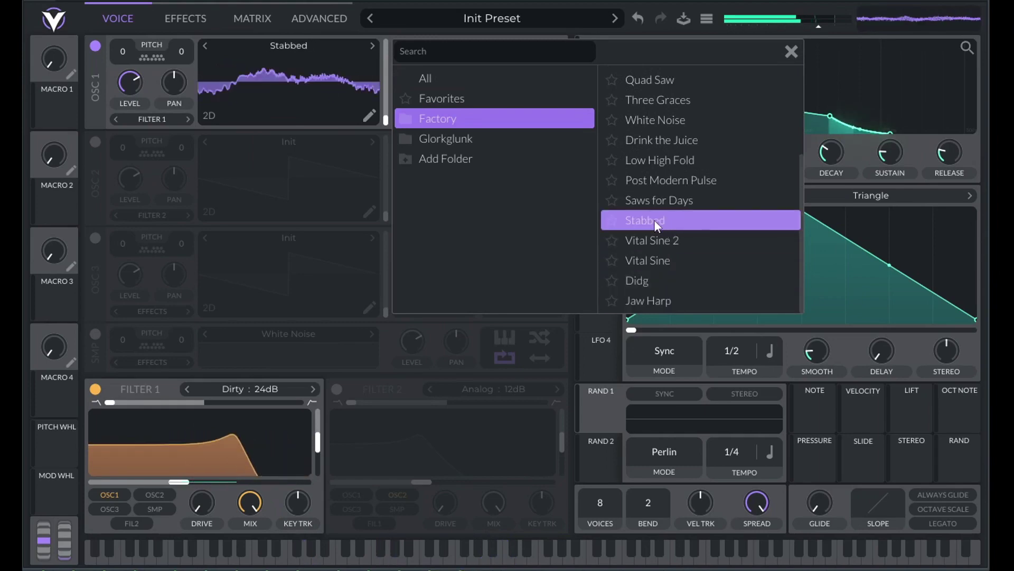
pyautogui.scroll(3, 658, 211)
pyautogui.click(656, 79)
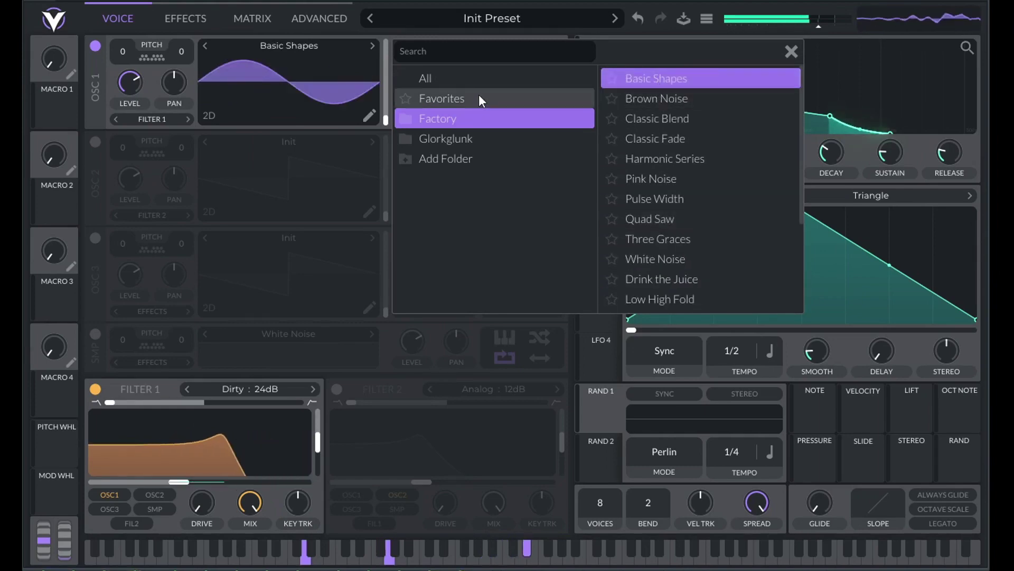
pyautogui.click(672, 97)
# Audition more Oscillator 1 wavetables from the full list, including Basic Shapes and Classic Blend, and load one further down
pyautogui.click(465, 80)
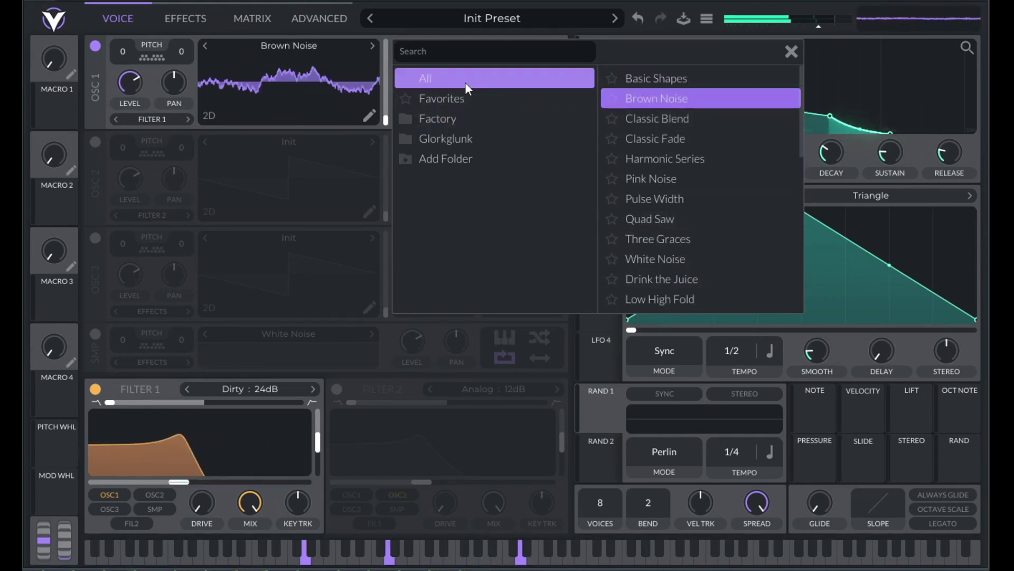
pyautogui.click(656, 80)
pyautogui.click(666, 118)
pyautogui.scroll(-1, 674, 179)
pyautogui.click(670, 177)
pyautogui.click(665, 196)
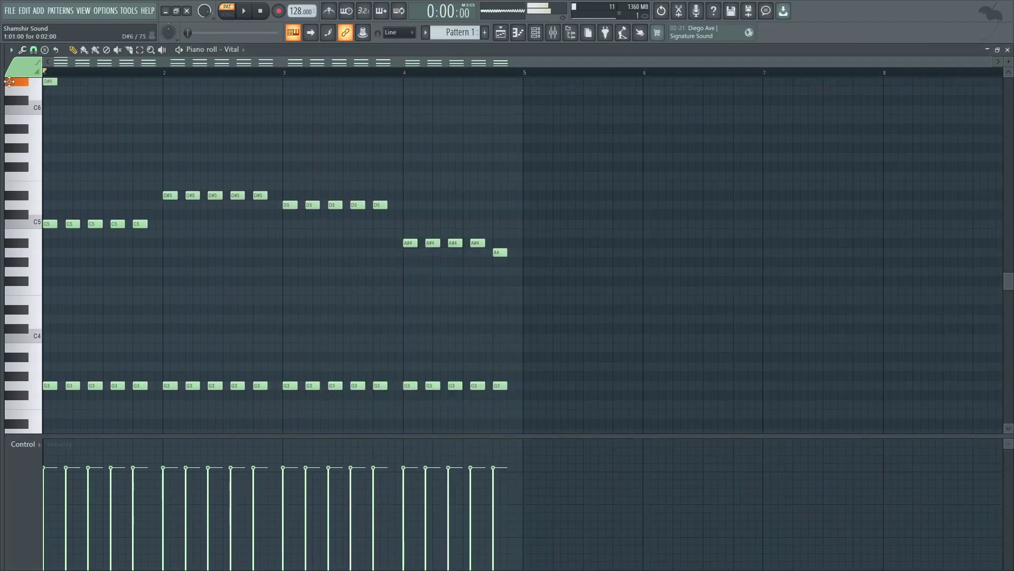
# Build a descending melody of D6, A#5, A5 and G5 above the chord notes in bar 1, checking it with playback
pyautogui.press('space')
pyautogui.scroll(2, 129, 152)
pyautogui.click(82, 169)
pyautogui.scroll(2, 91, 176)
pyautogui.moveTo(90, 176); pyautogui.dragTo(96, 178)
pyautogui.press('space')
pyautogui.press('space')
pyautogui.click(139, 194)
pyautogui.click(185, 214)
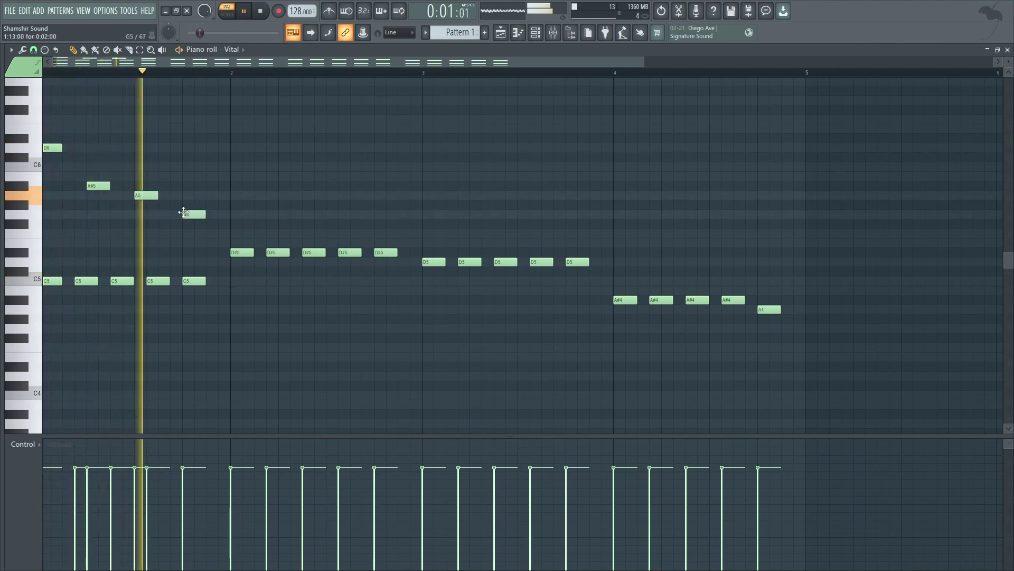
# Add a descending melody of D#6, A#5, A5 and G5 in bar 3 and play the pattern
pyautogui.click(432, 128)
pyautogui.press('space')
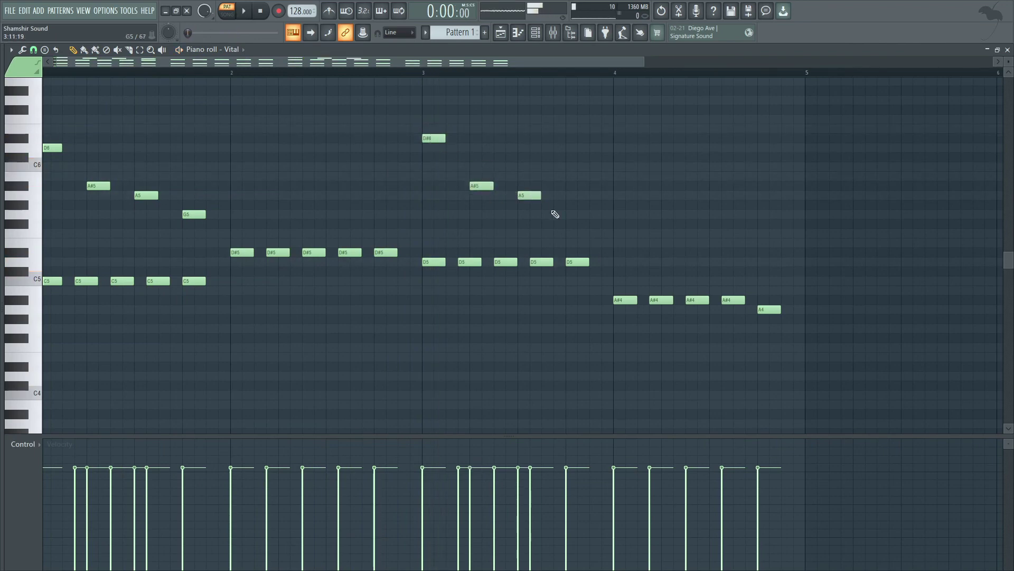
pyautogui.press('space')
pyautogui.keyDown('ctrl'); pyautogui.scroll(-2, 362, 226); pyautogui.keyUp('ctrl')
pyautogui.scroll(2, 254, 204)
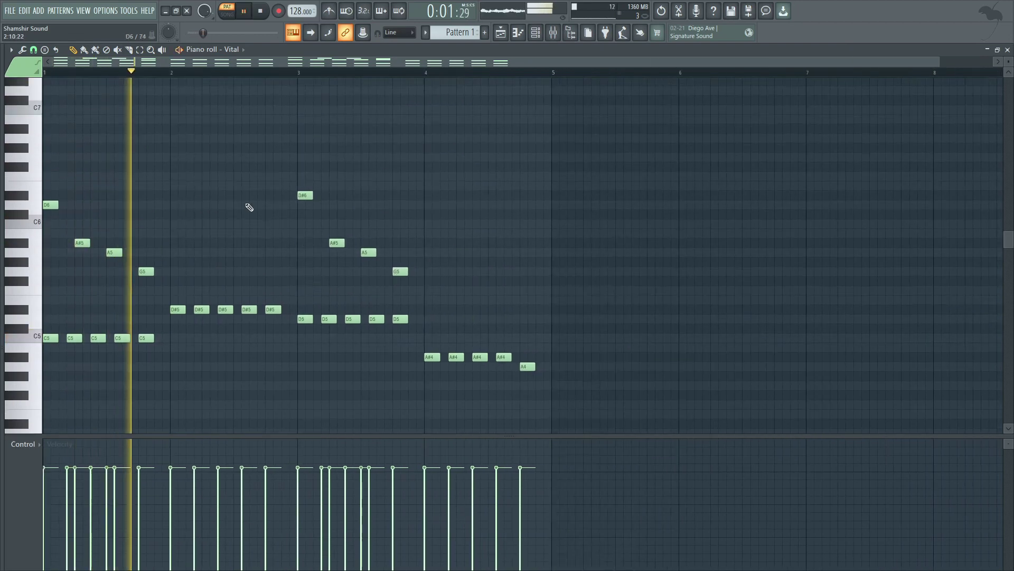
# Rework the start of the bar 1 melody into short alternating D6 and A#5 notes, then stop playback
pyautogui.press('e')
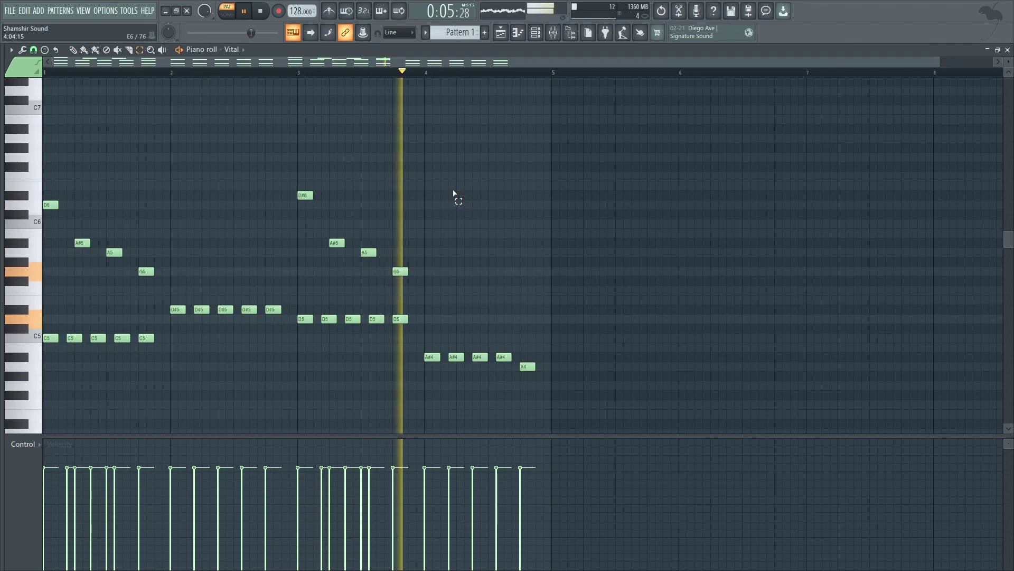
pyautogui.keyDown('ctrl'); pyautogui.scroll(-1, 451, 187); pyautogui.keyUp('ctrl')
pyautogui.scroll(-2, 452, 186)
pyautogui.click(78, 51)
pyautogui.keyDown('ctrl'); pyautogui.scroll(2, 88, 154); pyautogui.keyUp('ctrl')
pyautogui.keyDown('ctrl'); pyautogui.scroll(-1, 106, 116); pyautogui.keyUp('ctrl')
pyautogui.click(139, 49)
pyautogui.keyDown('ctrl'); pyautogui.scroll(2, 59, 147); pyautogui.keyUp('ctrl')
pyautogui.press('space')
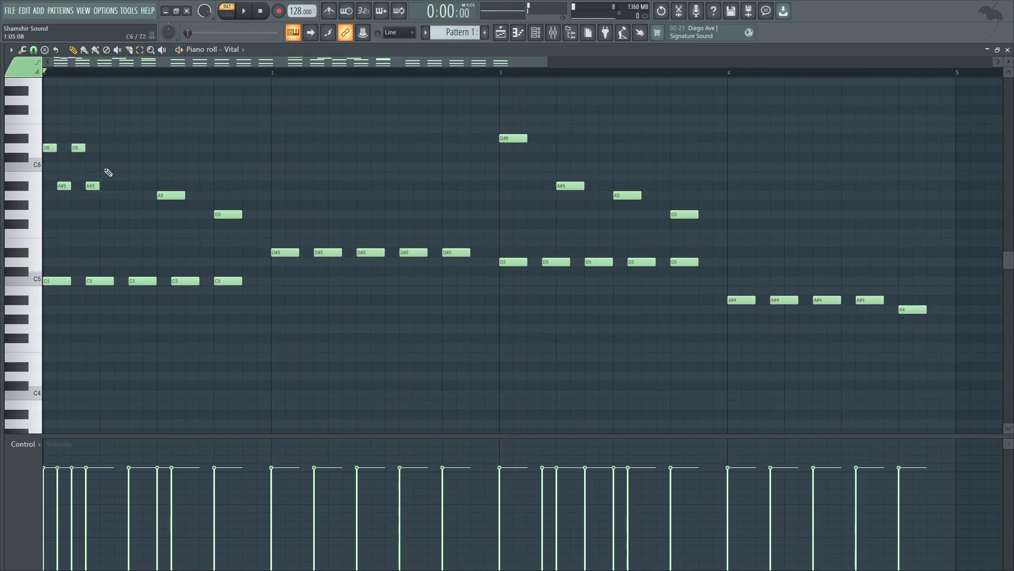
# Try a short C6 note after the alternating D6 and A#5 notes in bar 1 and play the melody
pyautogui.press('space')
pyautogui.press('space')
pyautogui.press('space')
pyautogui.press('space')
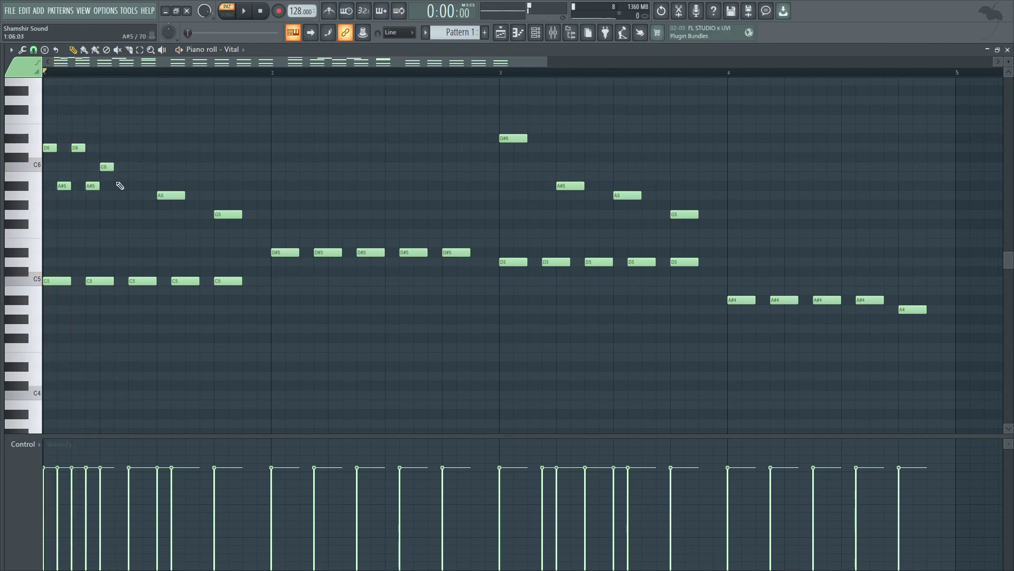
pyautogui.press('space')
pyautogui.press('space')
pyautogui.press('space')
# Undo the bar 1 melody edits back to the descending D6, A#5, A5 and G5 notes and restart playback
pyautogui.hotkey('ctrl', 'z')
pyautogui.hotkey('ctrl', 'z')
pyautogui.hotkey('ctrl', 'z')
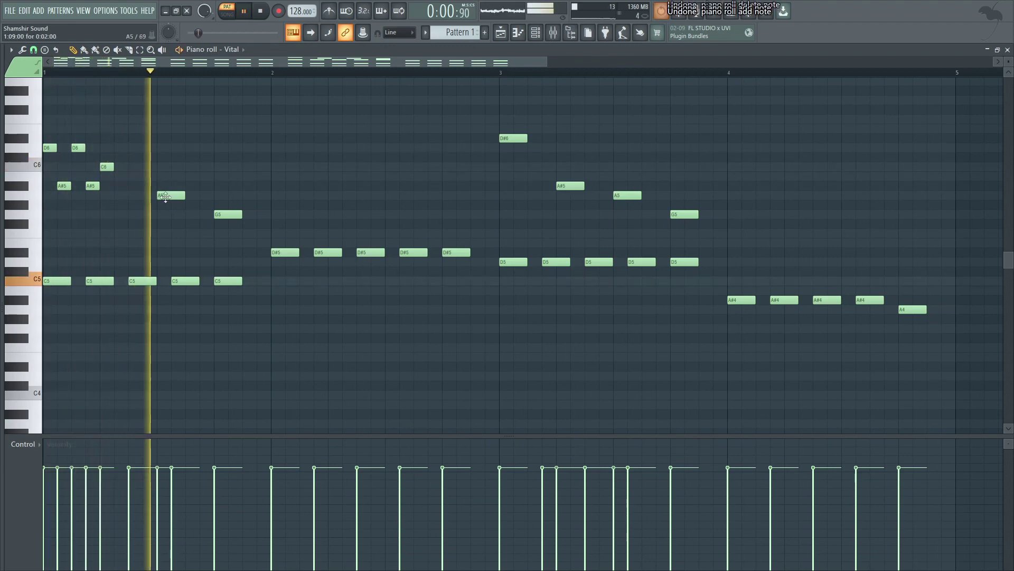
pyautogui.hotkey('ctrl', 'z')
pyautogui.hotkey('ctrl', 'z')
pyautogui.hotkey('ctrl', 'z')
pyautogui.hotkey('ctrl', 'z')
pyautogui.hotkey('ctrl', 'z')
pyautogui.hotkey('ctrl', 'z')
pyautogui.press('space')
pyautogui.press('space')
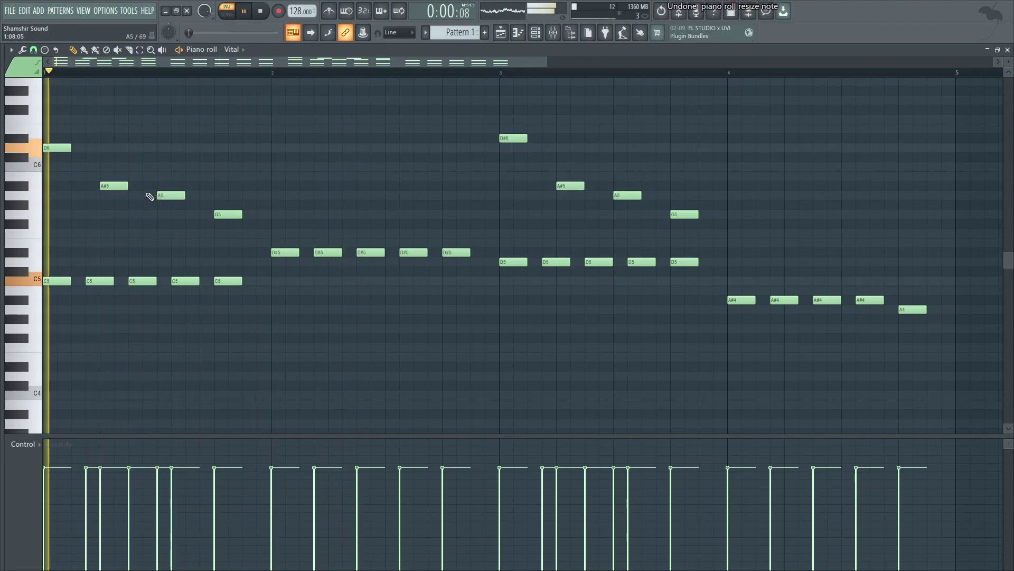
# Open the Vital instrument from the channel rack and close its wavetable browser with Quad Saw loaded
pyautogui.scroll(-2, 177, 192)
pyautogui.click(535, 32)
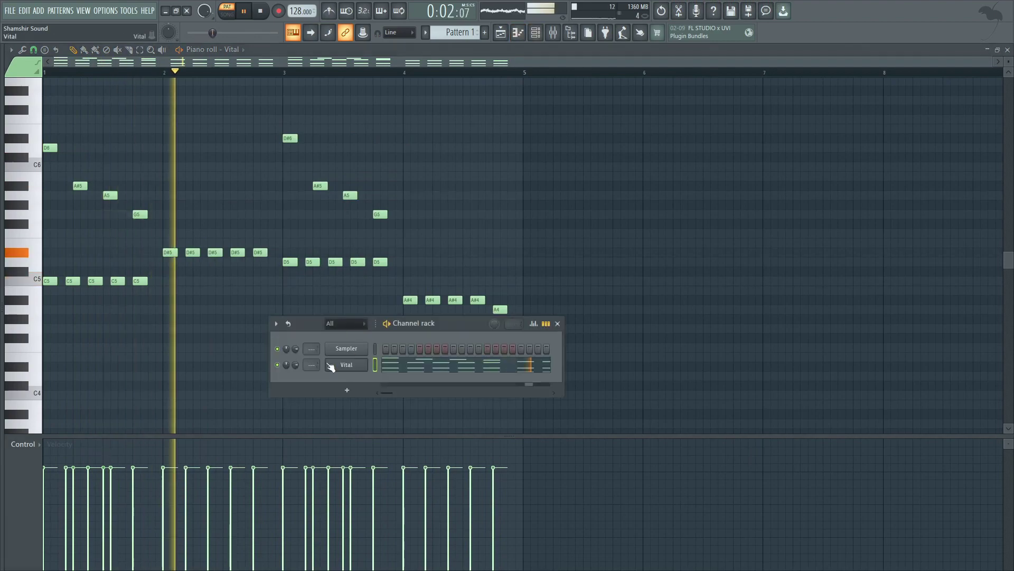
pyautogui.click(331, 366)
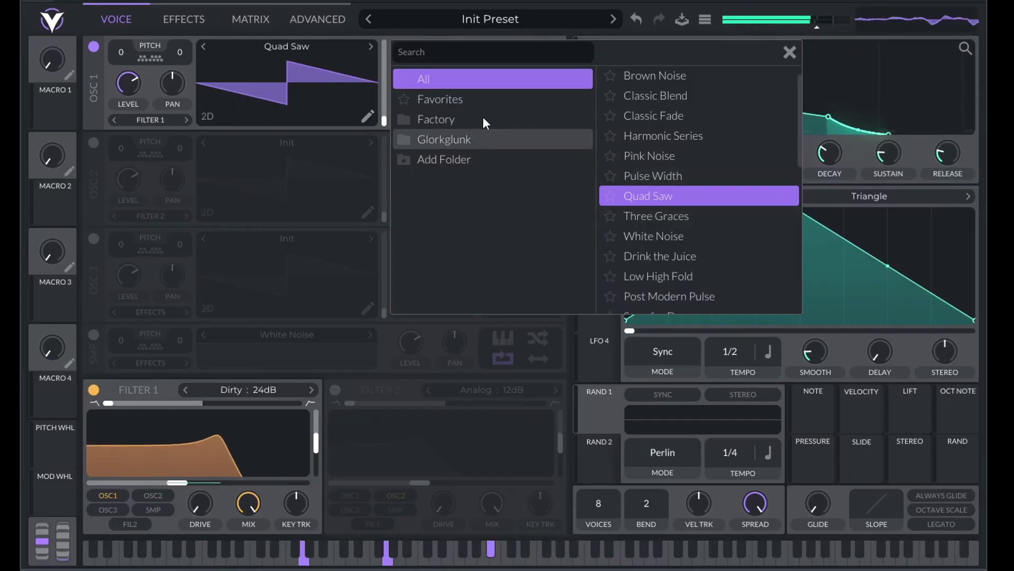
pyautogui.click(790, 54)
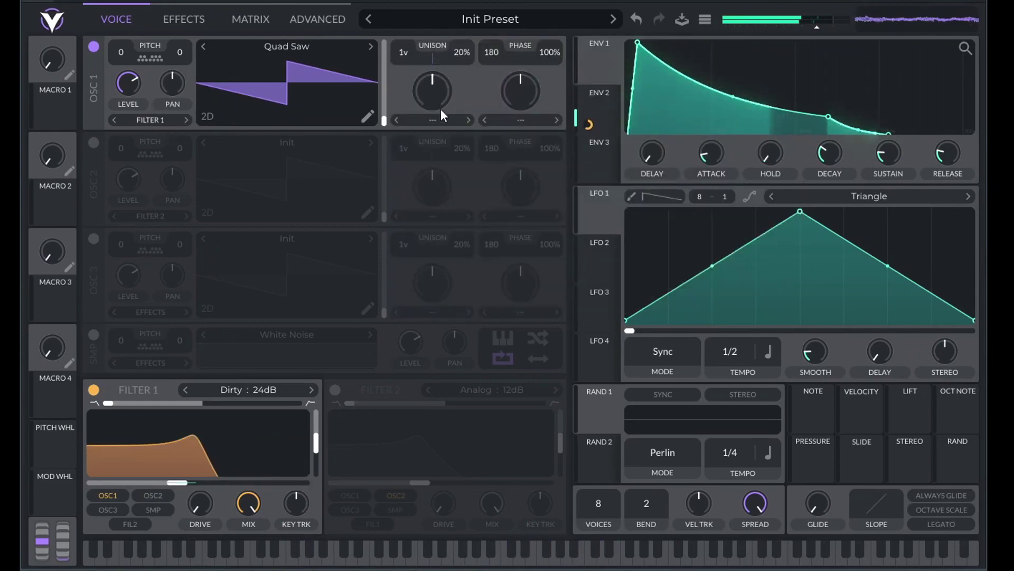
# Audition Oscillator 1's Formant Scale morph at 100% and its Inharmonic Stretch morph at about 65%
pyautogui.moveTo(448, 95); pyautogui.dragTo(444, 58)
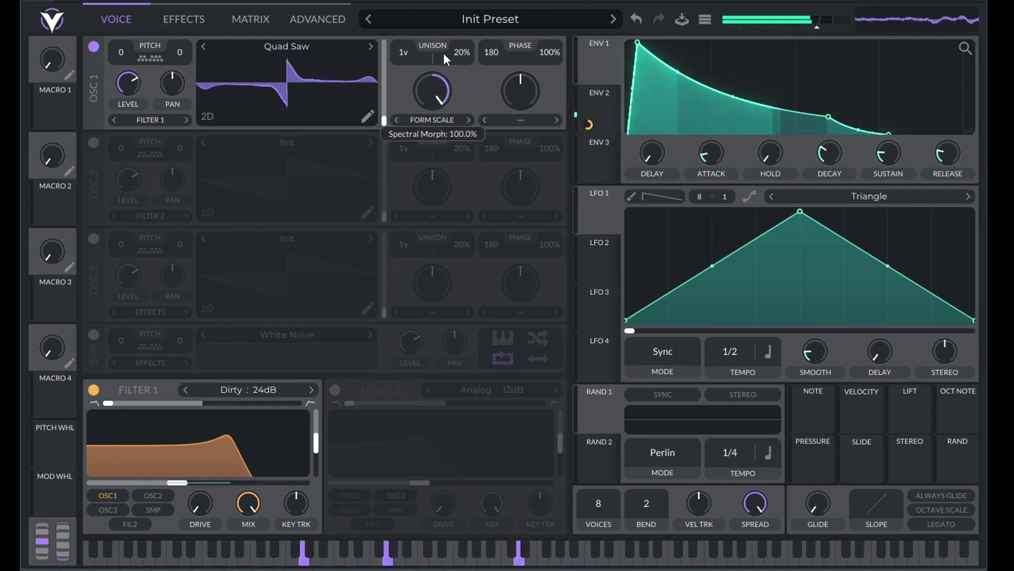
pyautogui.click(469, 120)
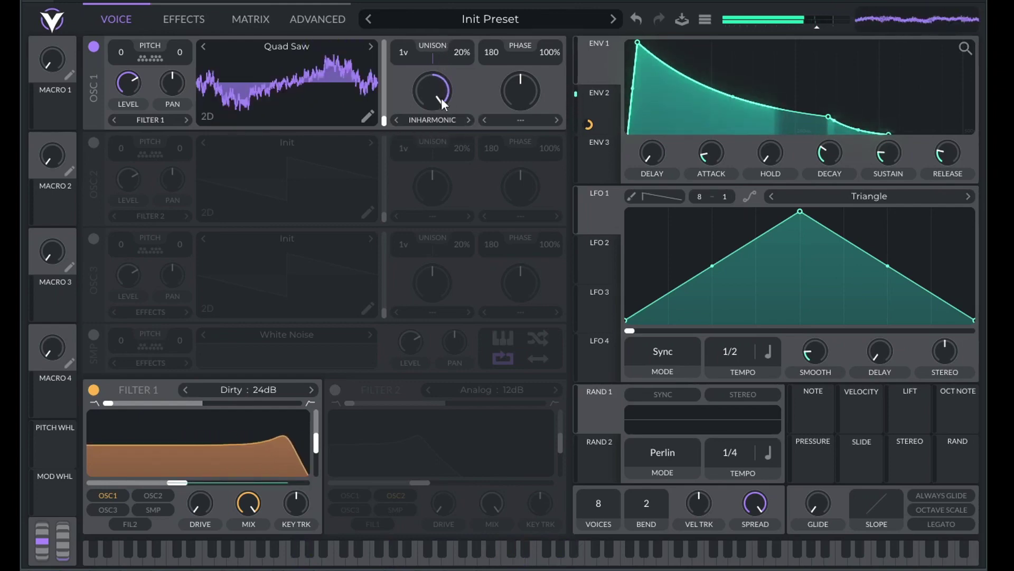
pyautogui.moveTo(432, 91); pyautogui.dragTo(431, 129)
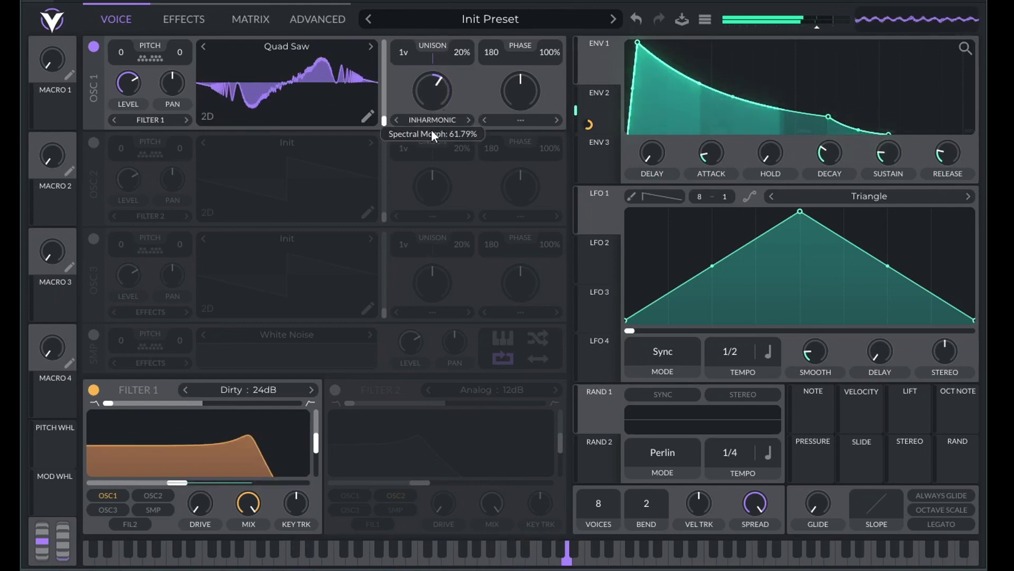
pyautogui.moveTo(432, 214); pyautogui.dragTo(435, 151)
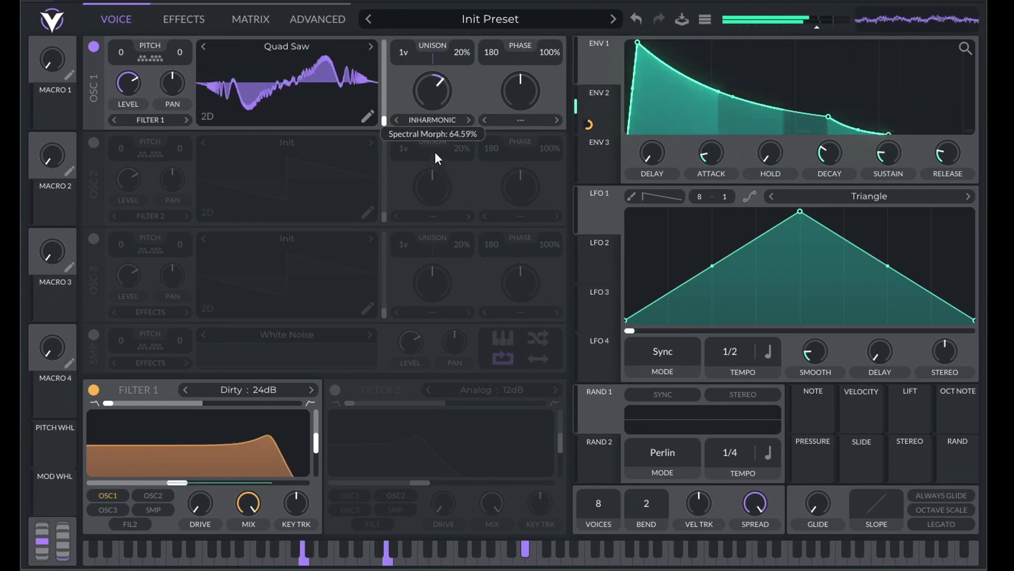
# Switch Oscillator 1's spectral morph to Random Amplitudes, lower its amount and re-randomize the waveform twice
pyautogui.click(468, 120)
pyautogui.click(468, 120)
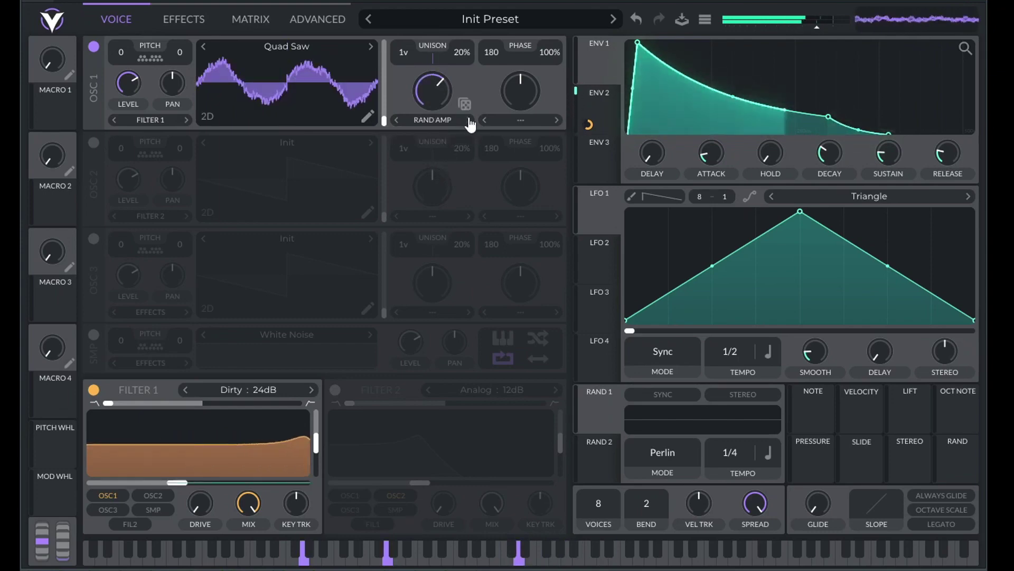
pyautogui.moveTo(432, 91); pyautogui.dragTo(436, 161)
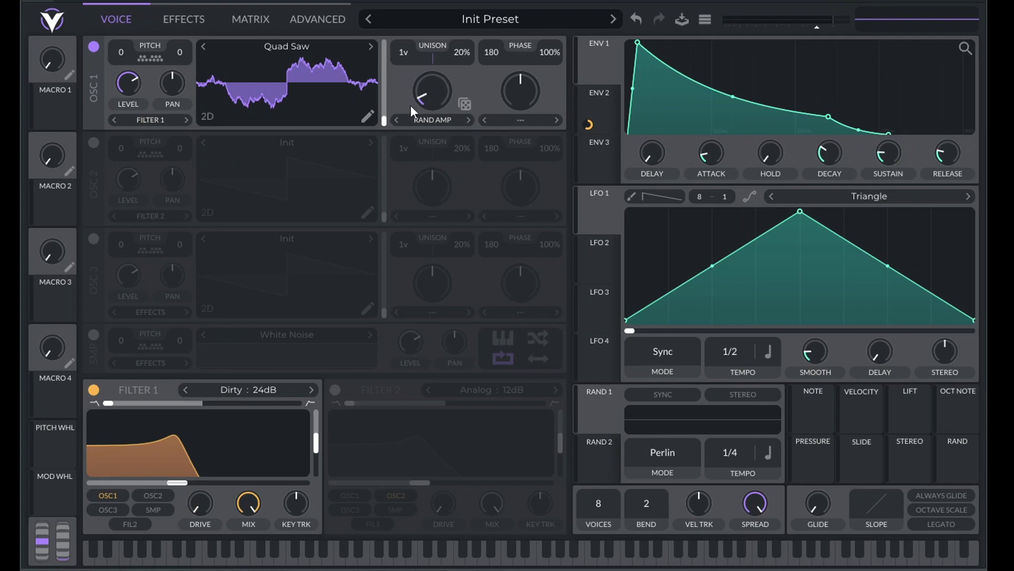
pyautogui.click(466, 105)
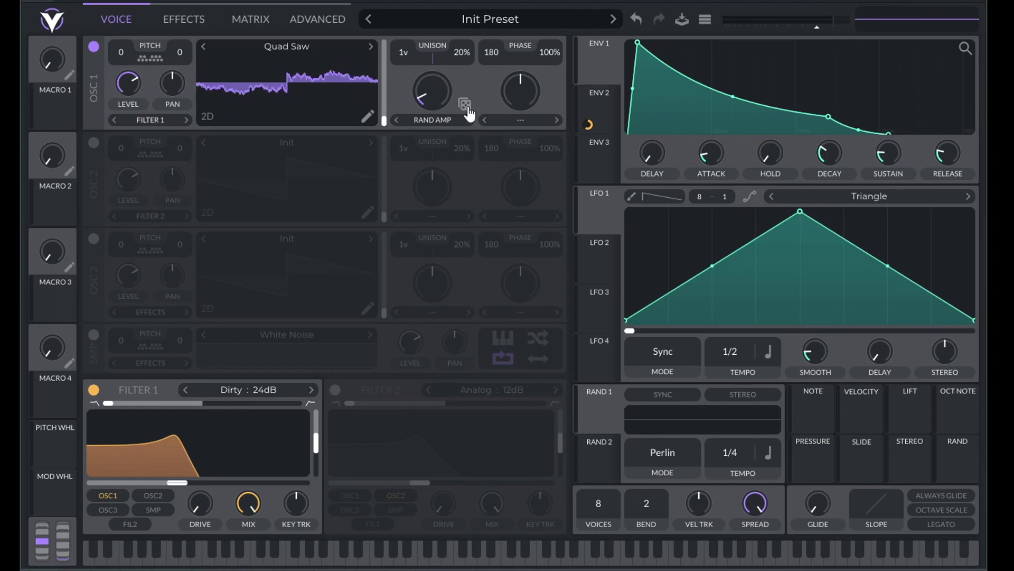
pyautogui.click(466, 106)
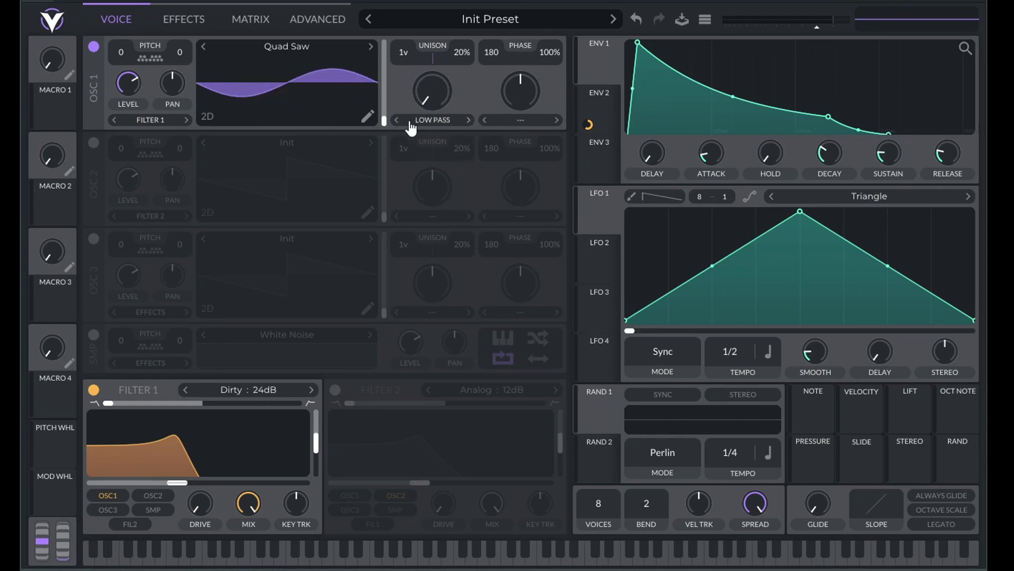
# Try Random Amplitudes at about 41% and advance through Low Pass and High Pass to Phase Disperse, adjusting the morph amount
pyautogui.click(437, 120)
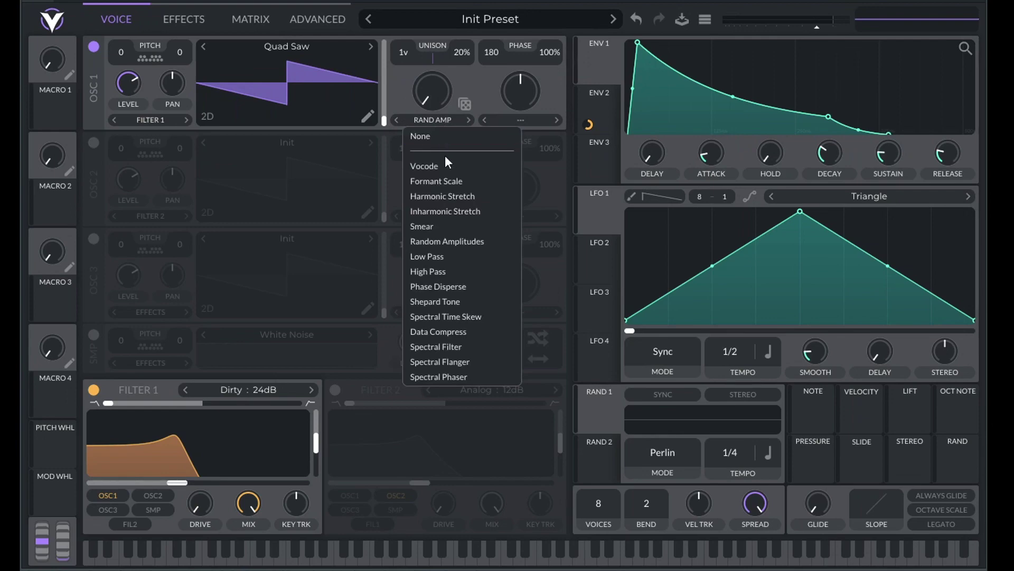
pyautogui.click(433, 84)
pyautogui.moveTo(433, 83); pyautogui.dragTo(439, 59)
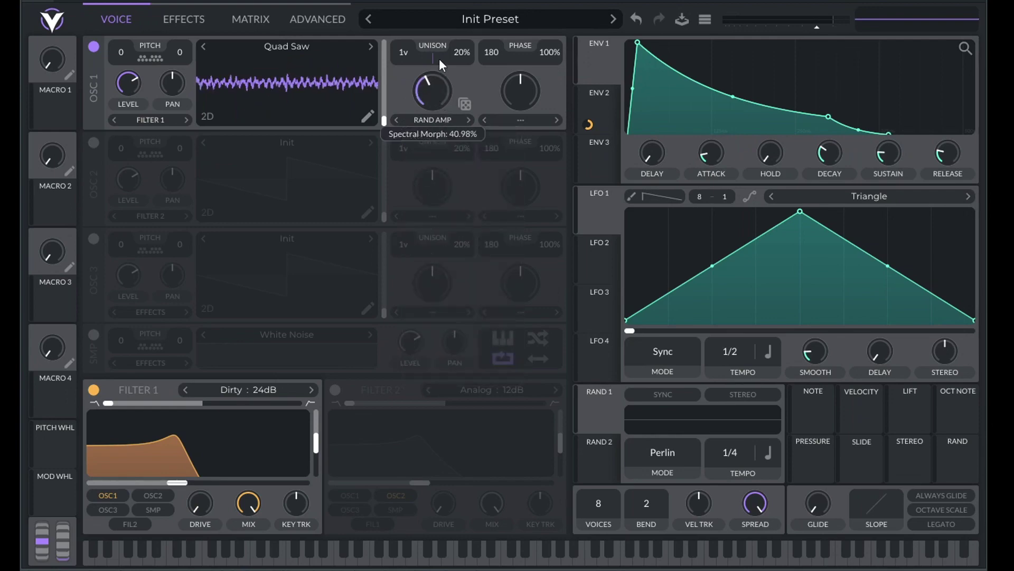
pyautogui.click(468, 120)
pyautogui.moveTo(443, 102); pyautogui.dragTo(460, 125)
pyautogui.click(469, 121)
pyautogui.moveTo(441, 91)
pyautogui.mouseDown()
pyautogui.moveTo(437, 1)
pyautogui.moveTo(442, 128)
pyautogui.moveTo(437, 88)
pyautogui.mouseUp()
pyautogui.click(469, 120)
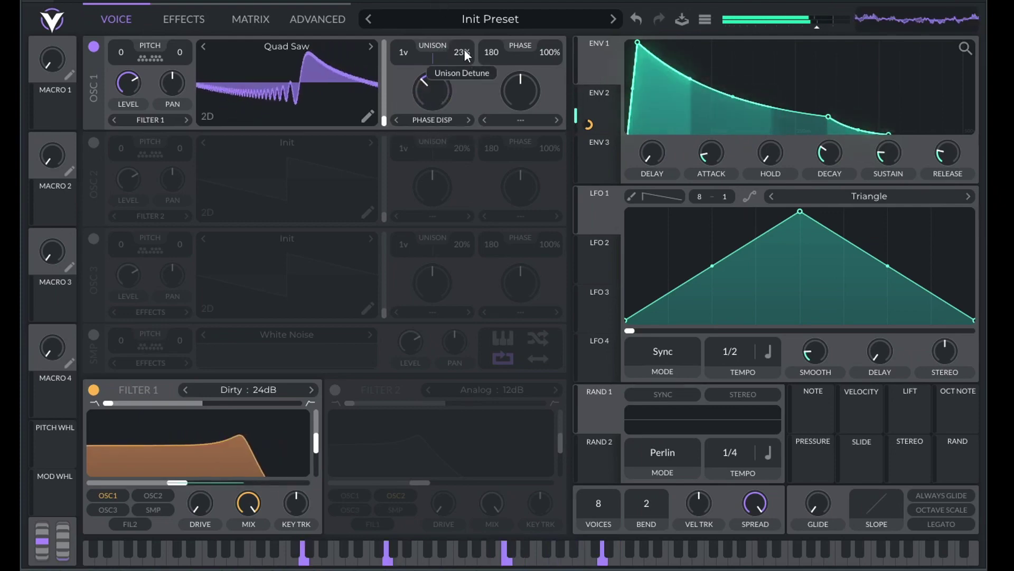
# Try Oscillator 1's unison with 5 voices and 100% detune, and return it to 1 voice with 4% detune
pyautogui.moveTo(464, 49); pyautogui.dragTo(464, 21)
pyautogui.moveTo(405, 53); pyautogui.dragTo(425, 28)
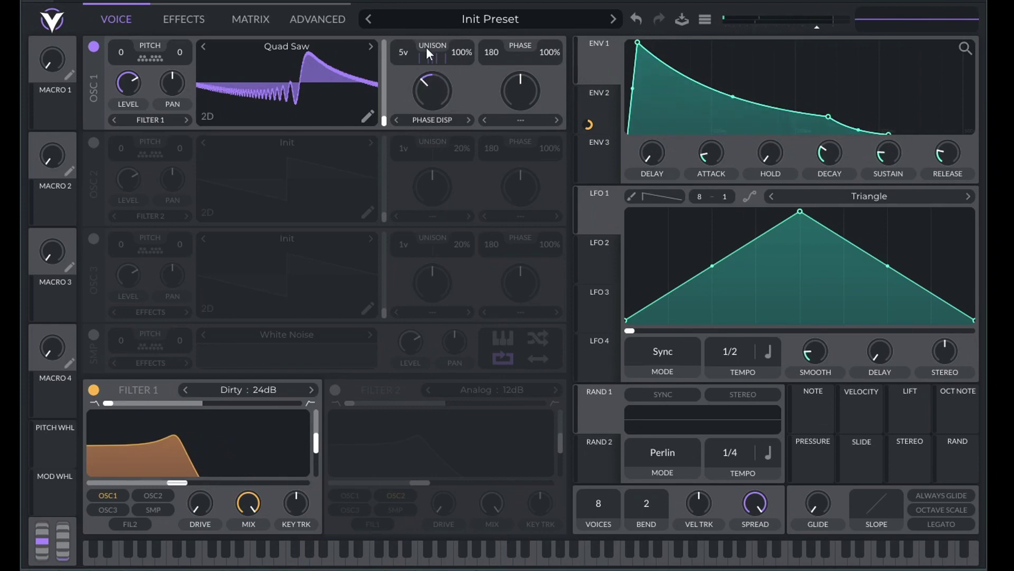
pyautogui.moveTo(456, 54); pyautogui.dragTo(464, 106)
# Set Oscillator 1's spectral morph to None and reset the morph amount to its default
pyautogui.click(446, 120)
pyautogui.click(451, 169)
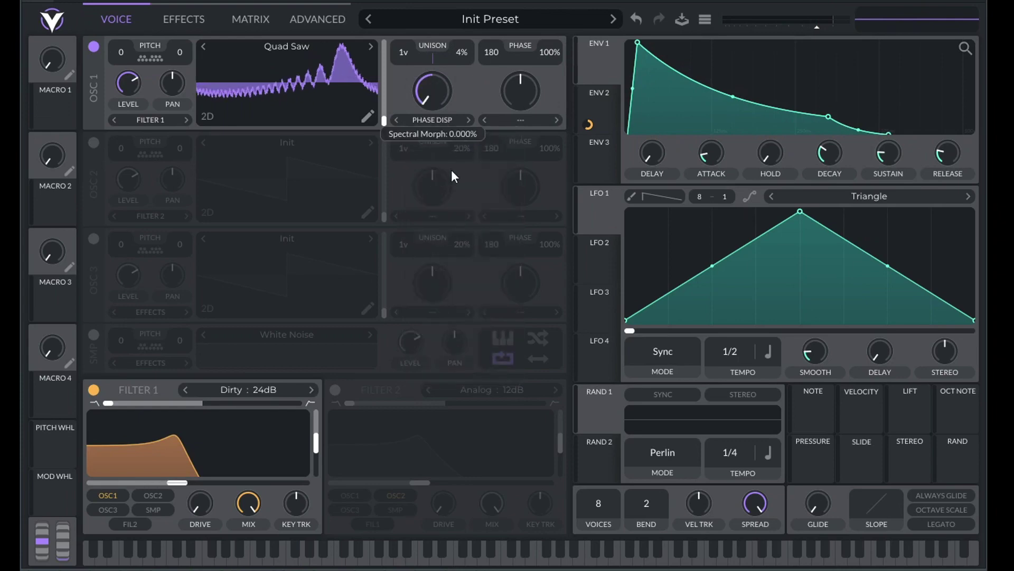
pyautogui.click(443, 122)
pyautogui.click(439, 134)
pyautogui.doubleClick(432, 85)
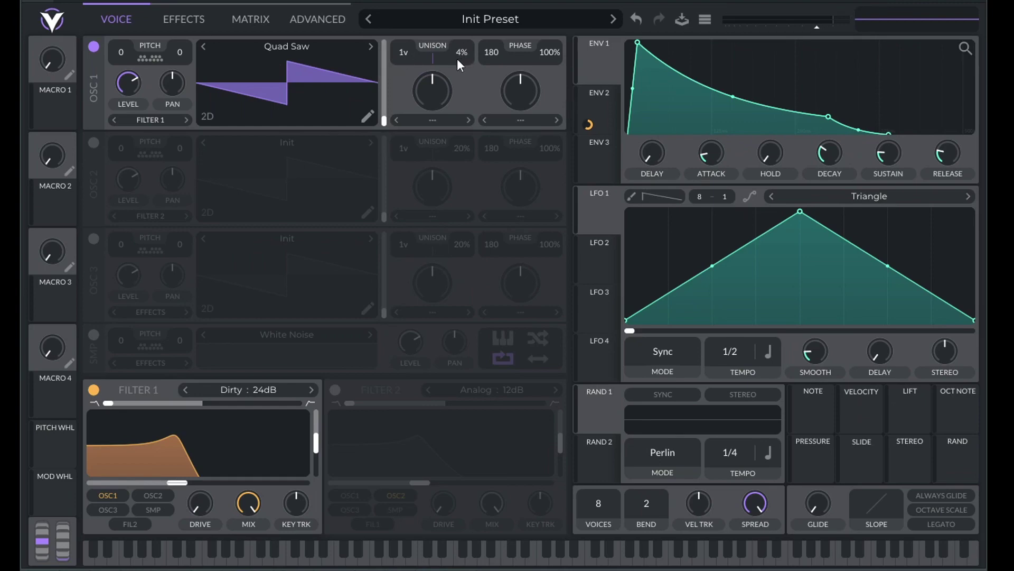
# Try Oscillator 1's unison with 3 and 10 voices, and bring it to 16 voices with 6% detune
pyautogui.moveTo(461, 53); pyautogui.dragTo(408, 41)
pyautogui.moveTo(464, 62); pyautogui.dragTo(470, 127)
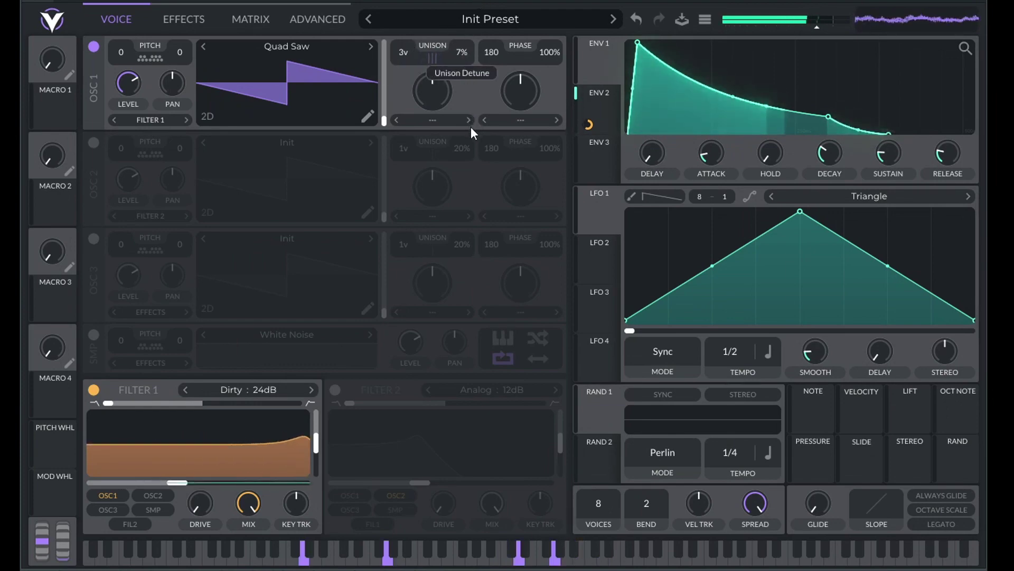
pyautogui.moveTo(407, 49); pyautogui.dragTo(409, 8)
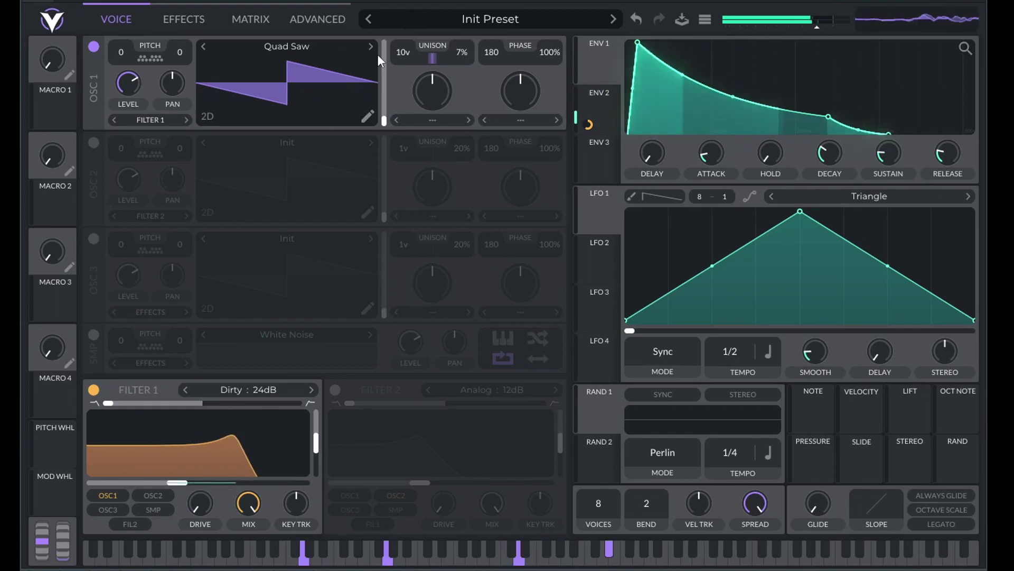
pyautogui.moveTo(469, 50); pyautogui.dragTo(480, 17)
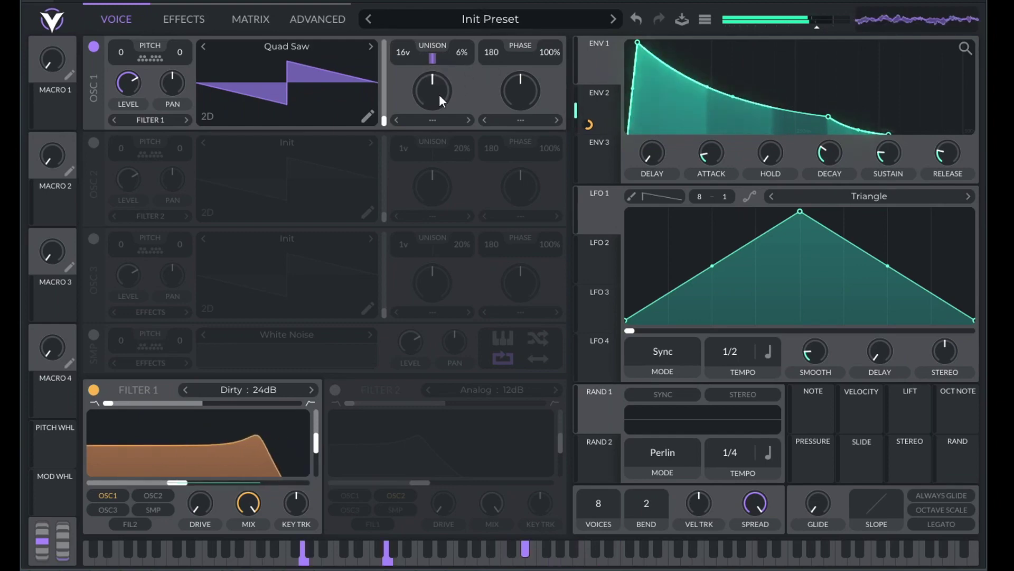
# Audition the Vocode, Formant Scale and Harmonic Stretch morphs on Oscillator 1, bringing Harmonic Stretch to about 56%
pyautogui.moveTo(439, 94); pyautogui.dragTo(442, 166)
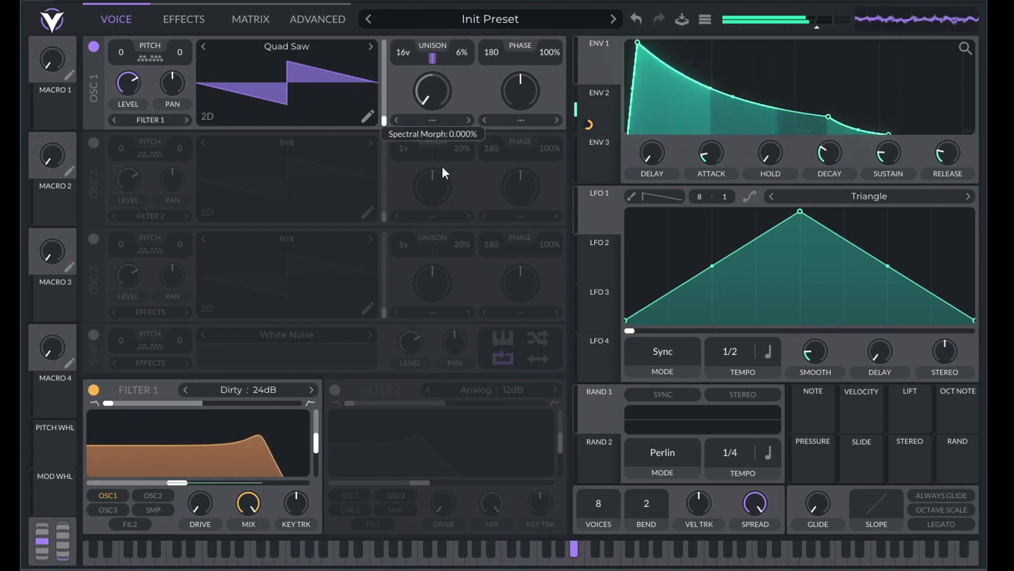
pyautogui.click(468, 120)
pyautogui.moveTo(461, 109); pyautogui.dragTo(437, 29)
pyautogui.click(469, 121)
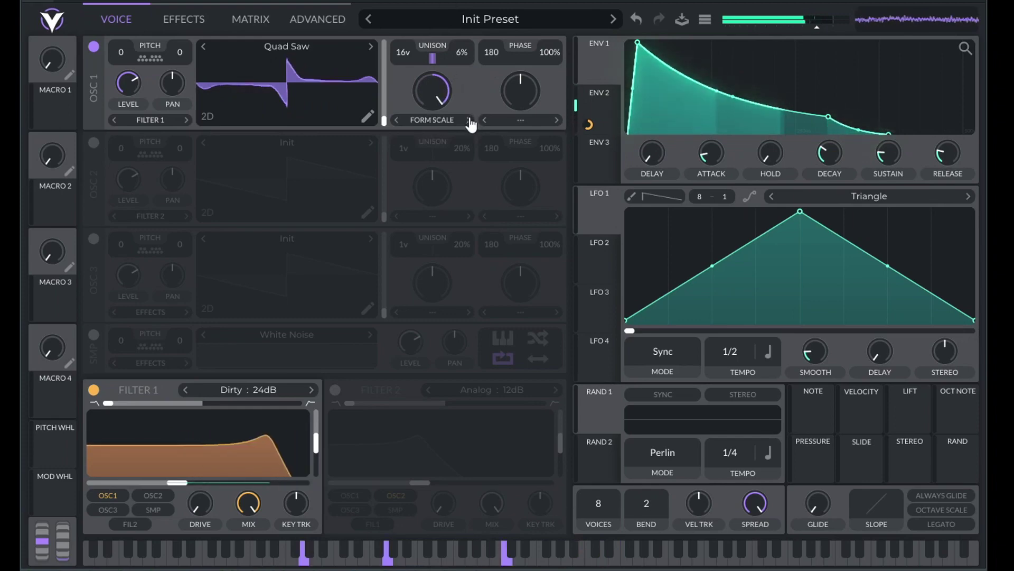
pyautogui.click(469, 120)
pyautogui.moveTo(438, 96); pyautogui.dragTo(443, 134)
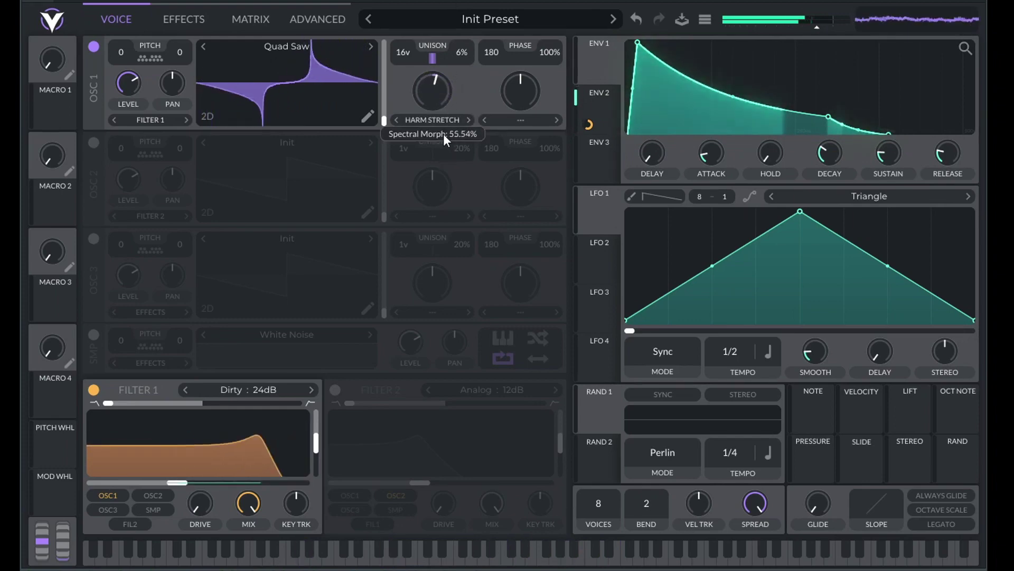
# Advance Oscillator 1's morph through Inharmonic Stretch, Smear and Random Amplitudes to Low Pass, adjusting the amount
pyautogui.click(468, 120)
pyautogui.moveTo(438, 93)
pyautogui.mouseDown()
pyautogui.moveTo(439, 55)
pyautogui.moveTo(438, 109)
pyautogui.moveTo(439, 97)
pyautogui.mouseUp()
pyautogui.click(469, 120)
pyautogui.click(469, 120)
pyautogui.click(469, 120)
pyautogui.moveTo(433, 90); pyautogui.dragTo(437, 74)
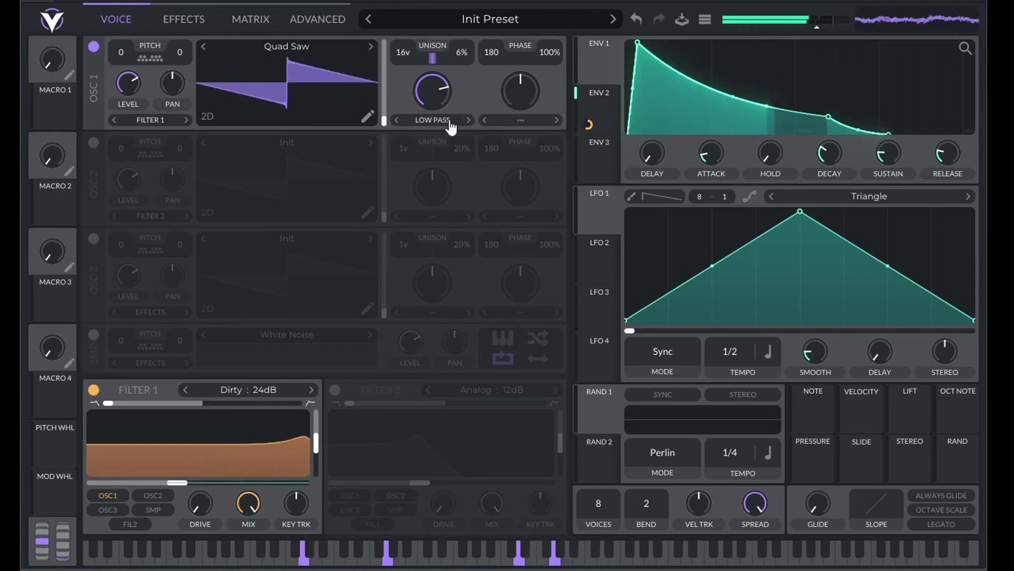
# Change Oscillator 1's spectral morph to Phase Disperse and vary its amount
pyautogui.click(449, 120)
pyautogui.click(446, 289)
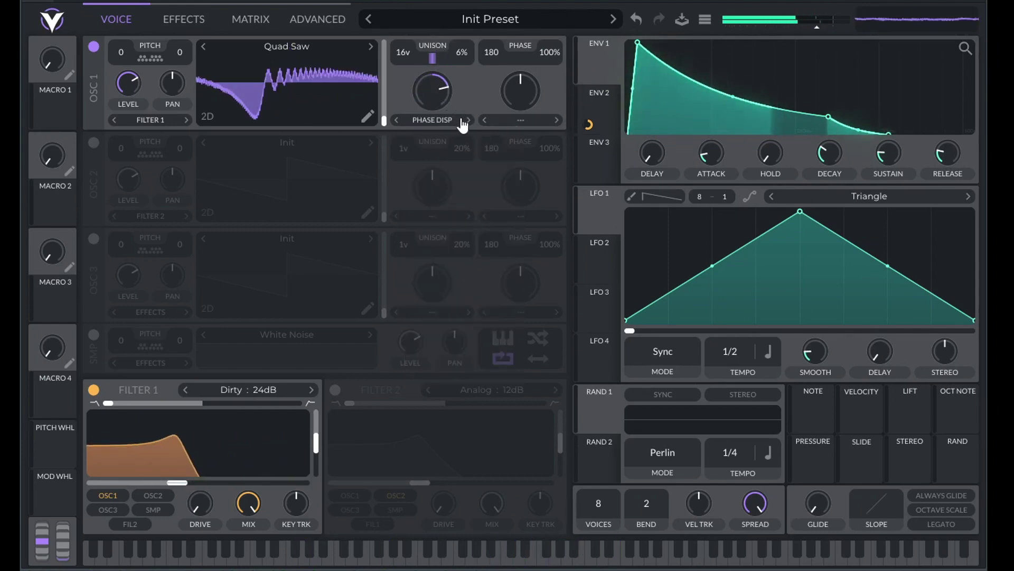
pyautogui.moveTo(439, 84)
pyautogui.moveTo(439, 85); pyautogui.dragTo(437, 49)
# Switch Oscillator 1's morph to Shepard Tone and sweep its amount down and back up
pyautogui.click(469, 120)
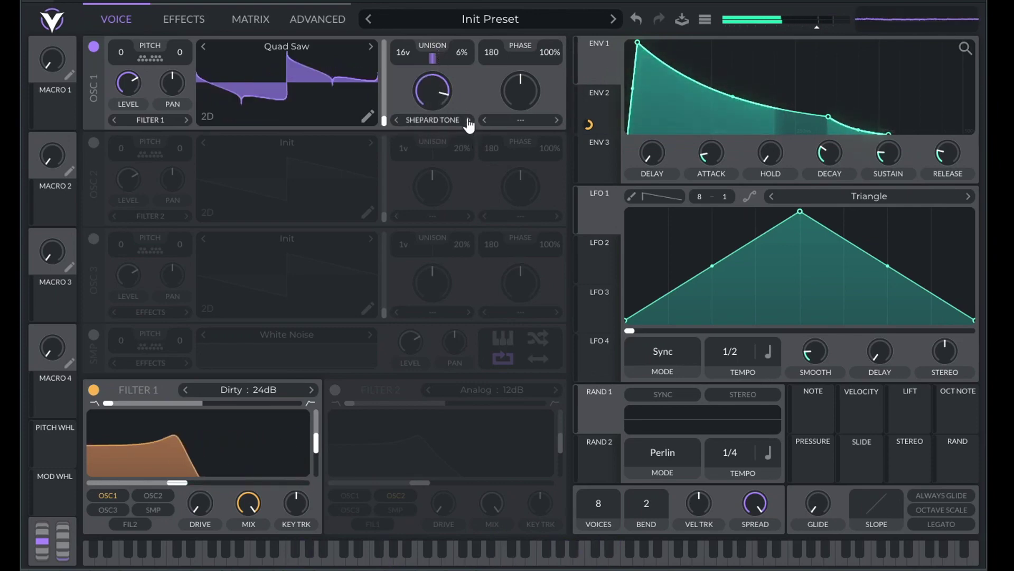
pyautogui.moveTo(430, 91); pyautogui.dragTo(444, 147)
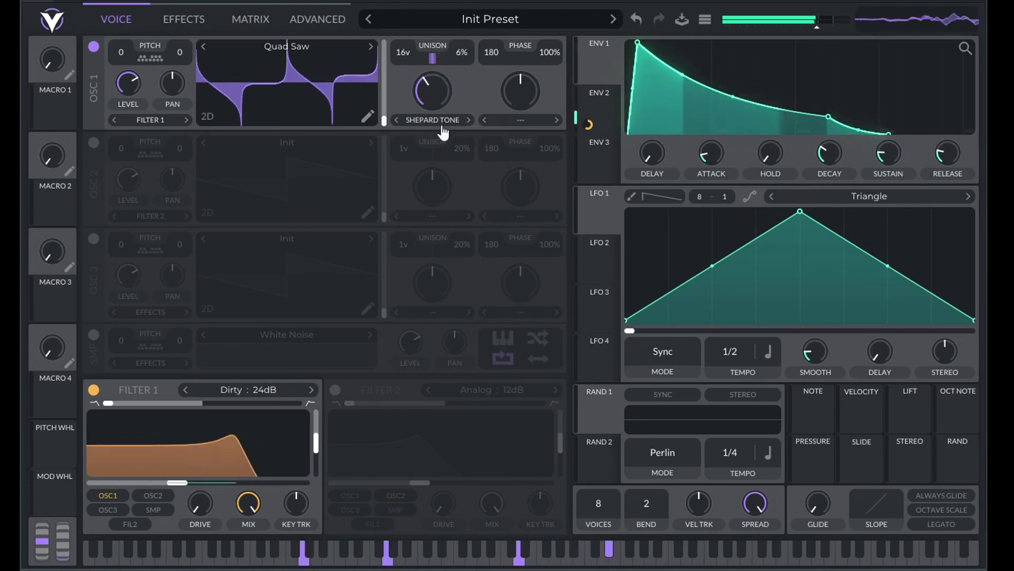
pyautogui.moveTo(430, 85); pyautogui.dragTo(445, 168)
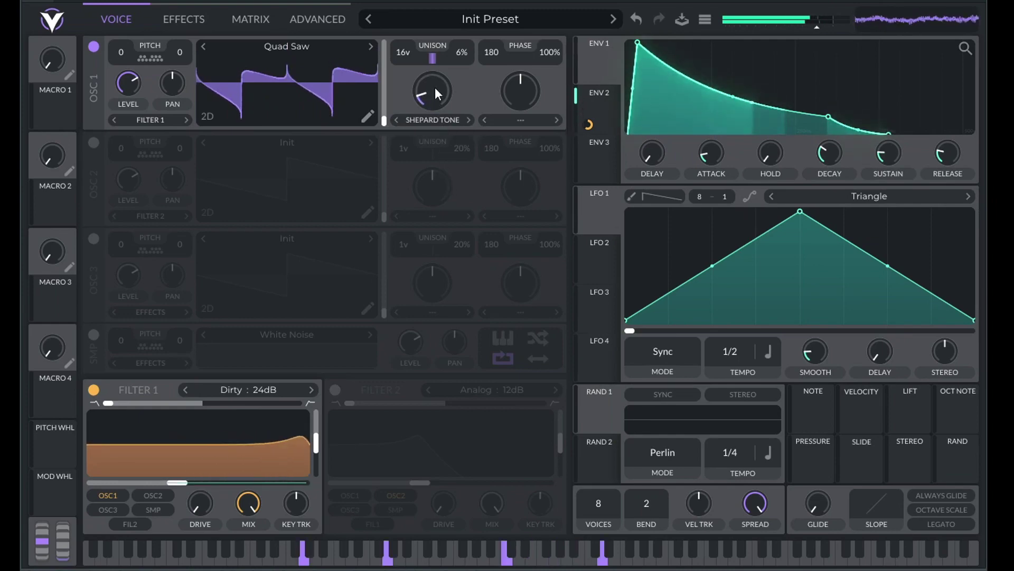
pyautogui.moveTo(436, 86); pyautogui.dragTo(462, 15)
# Change Oscillator 1's morph to Spectral Filter with a reduced amount, and set its unison to 3 voices with 4% detune
pyautogui.click(468, 119)
pyautogui.click(468, 119)
pyautogui.moveTo(406, 53); pyautogui.dragTo(417, 148)
pyautogui.moveTo(464, 57); pyautogui.dragTo(463, 143)
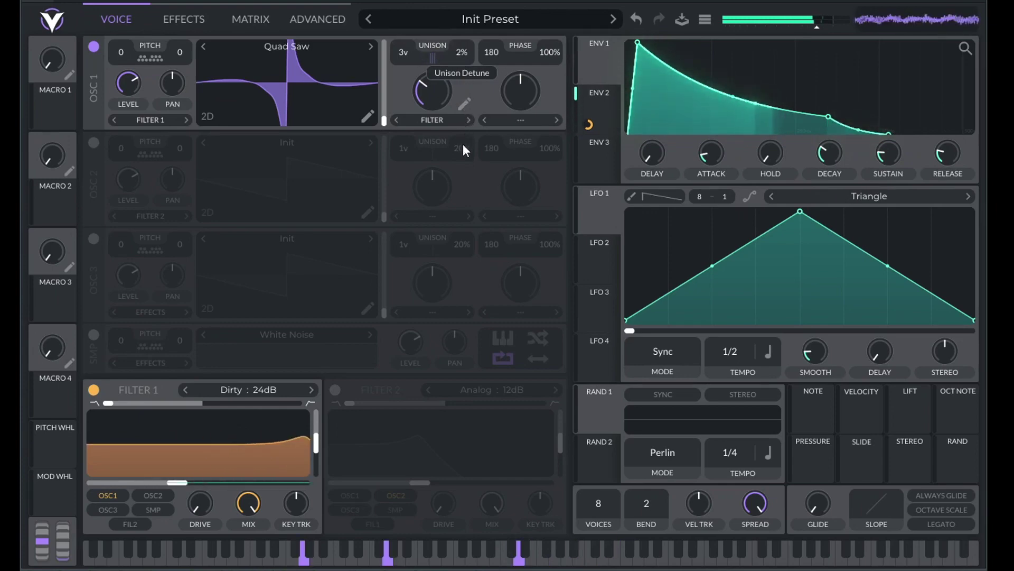
pyautogui.moveTo(437, 94); pyautogui.dragTo(436, 99)
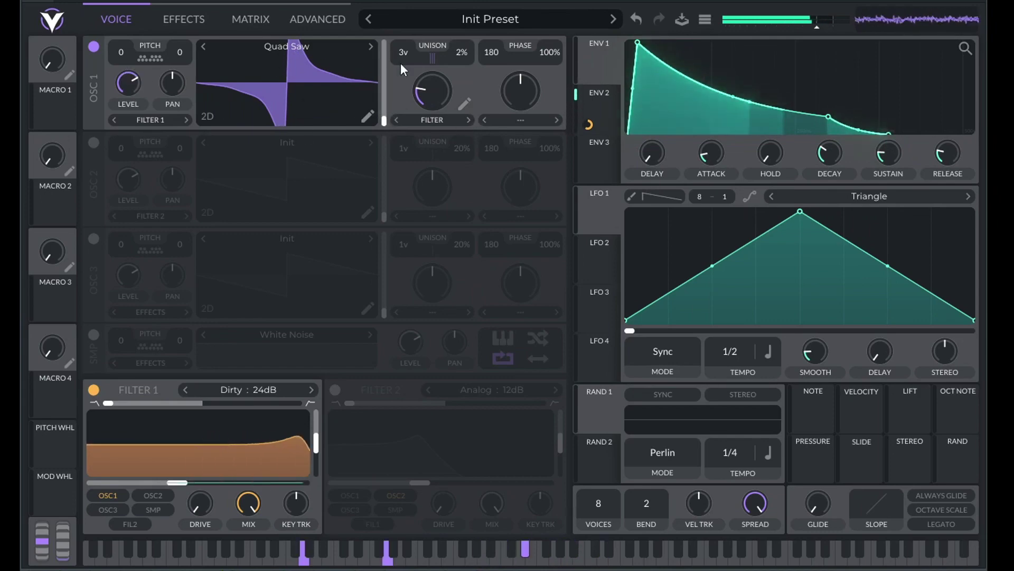
pyautogui.moveTo(461, 52)
pyautogui.mouseDown()
pyautogui.moveTo(477, 23)
pyautogui.moveTo(479, 62)
pyautogui.mouseUp()
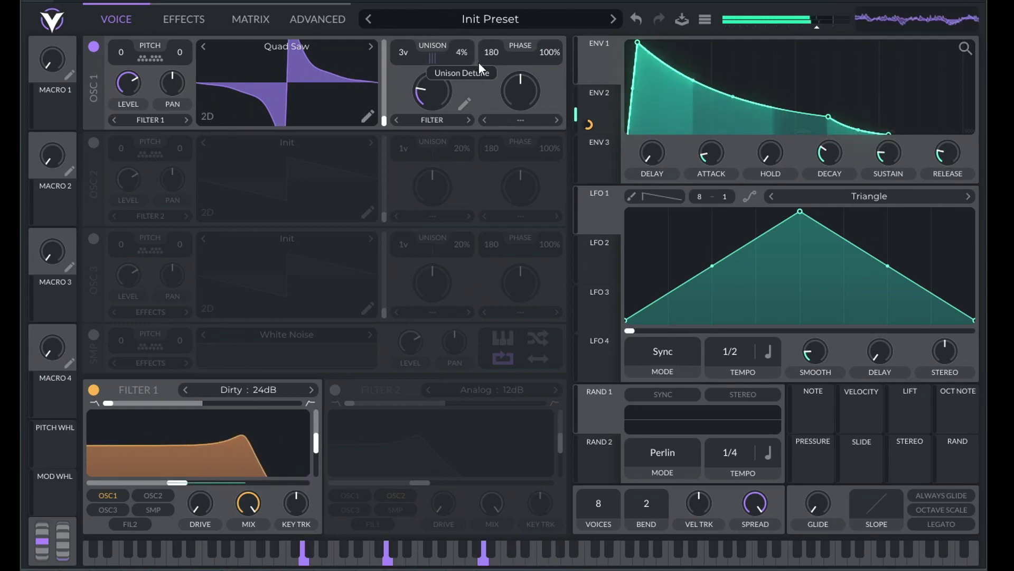
# Turn on Oscillator 2
pyautogui.click(93, 142)
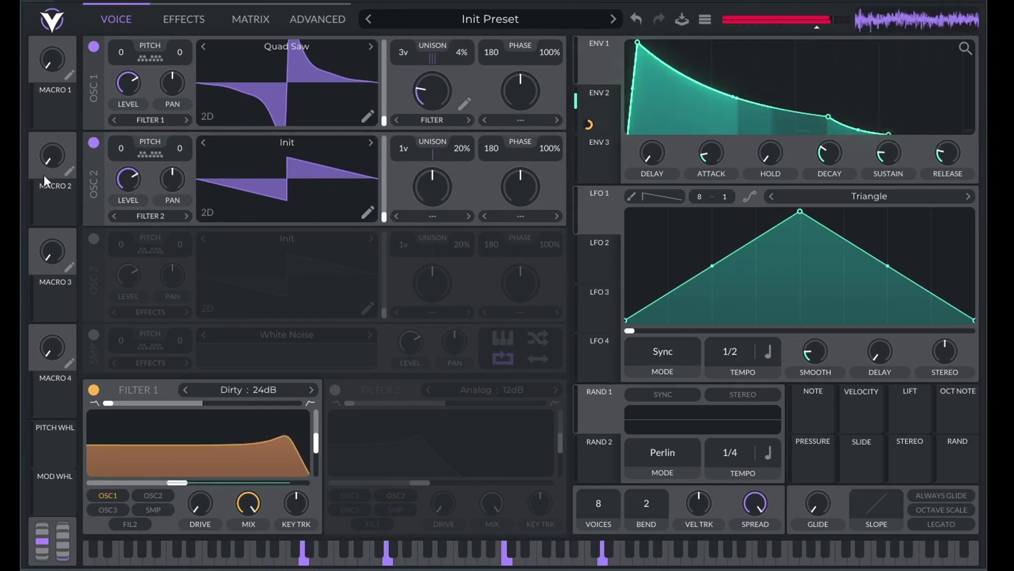
# Transpose Oscillator 2 down by 12 semitones
pyautogui.moveTo(121, 148); pyautogui.dragTo(125, 204)
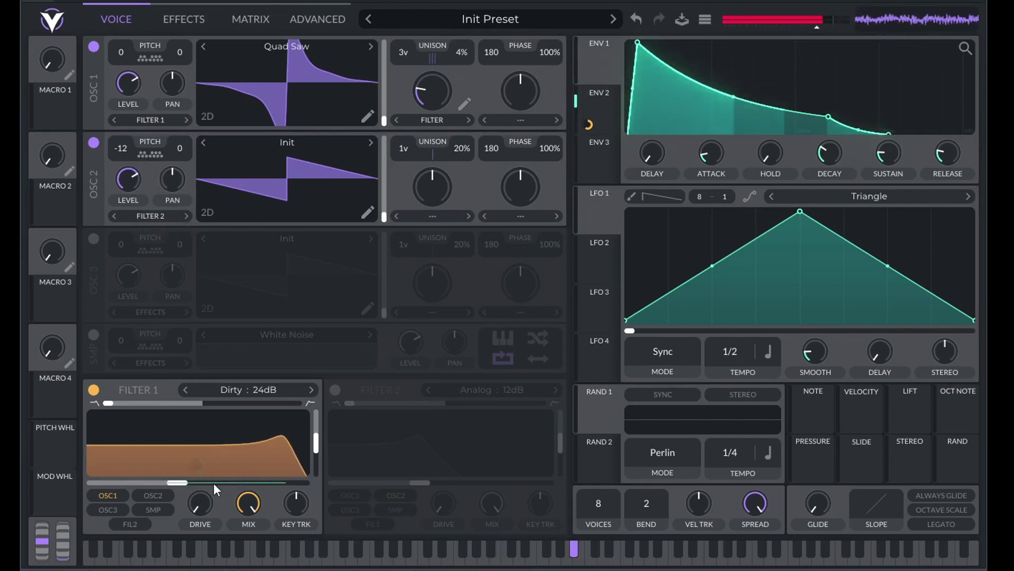
# Turn on Filter 2 with its drive at 20 dB and modulate its cutoff with Envelope 2
pyautogui.click(335, 390)
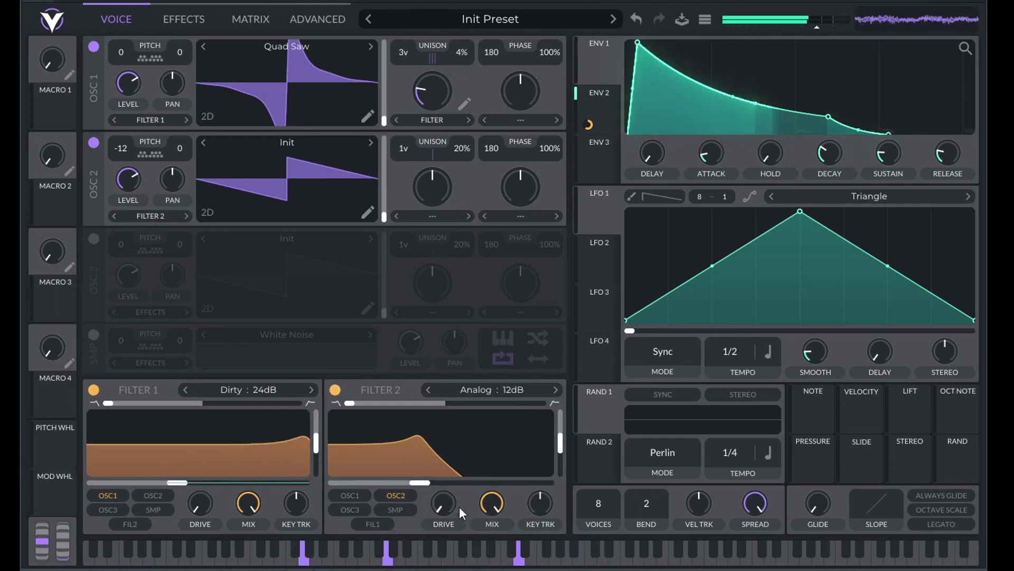
pyautogui.moveTo(461, 510); pyautogui.dragTo(452, 345)
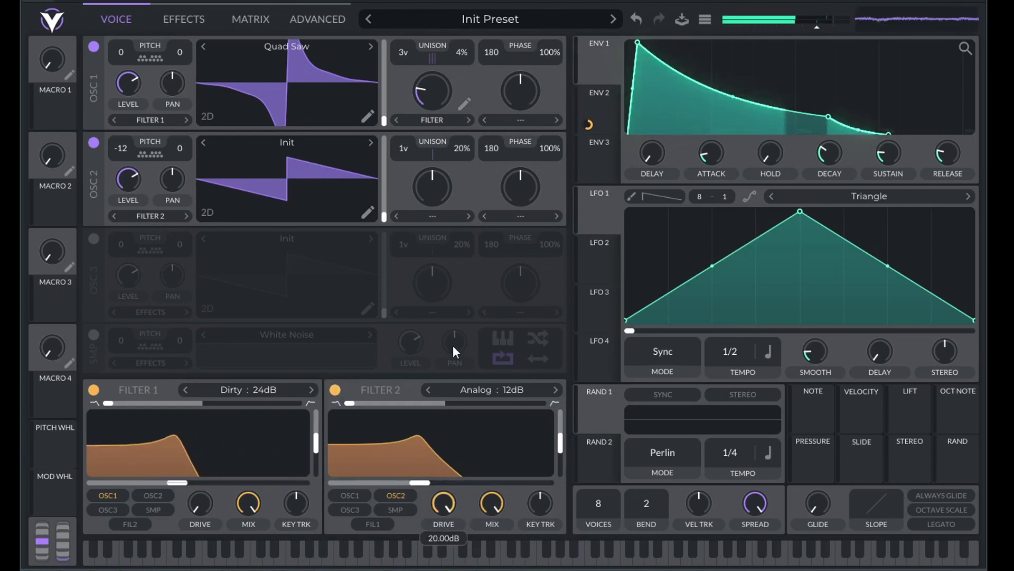
pyautogui.click(335, 391)
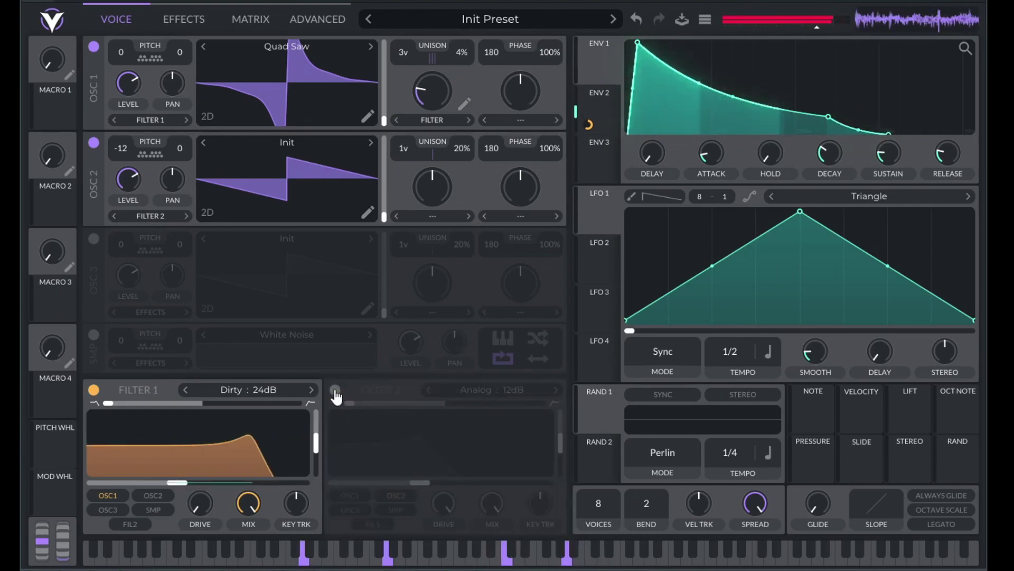
pyautogui.click(335, 391)
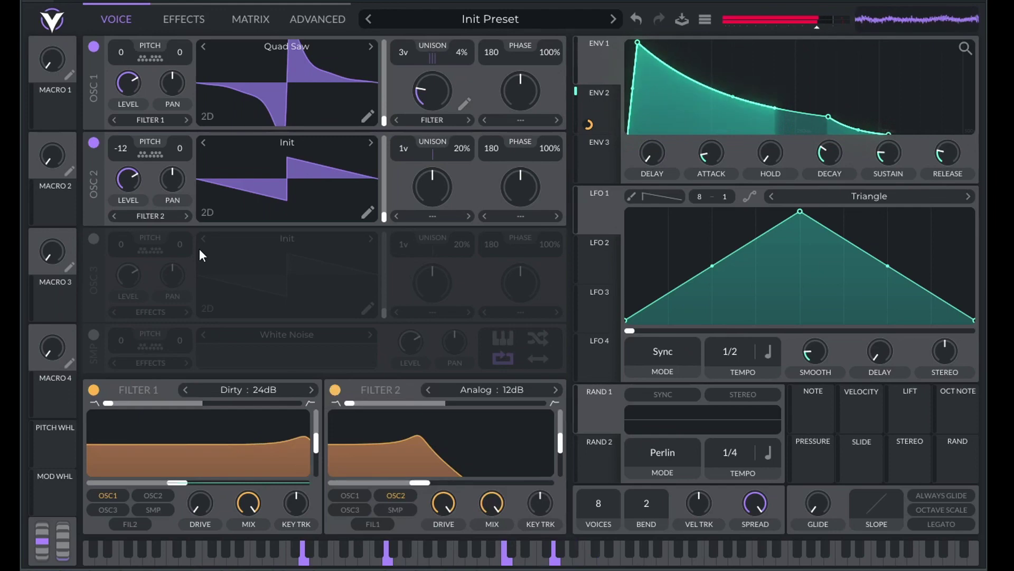
pyautogui.click(601, 95)
pyautogui.moveTo(588, 124); pyautogui.dragTo(394, 451)
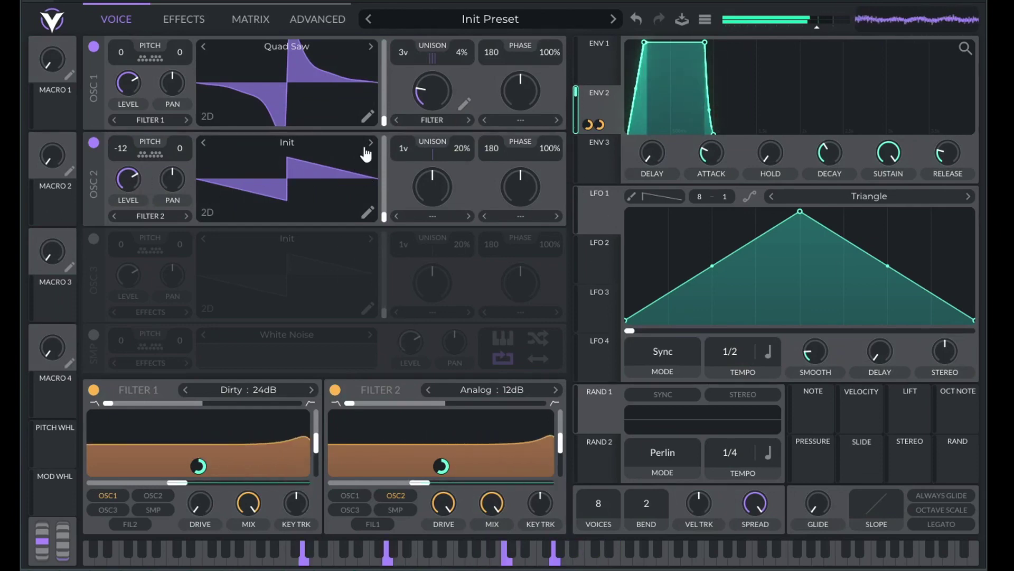
# Try Oscillator 2's fine tuning at 53 and return it to 0
pyautogui.scroll(-4, 180, 151)
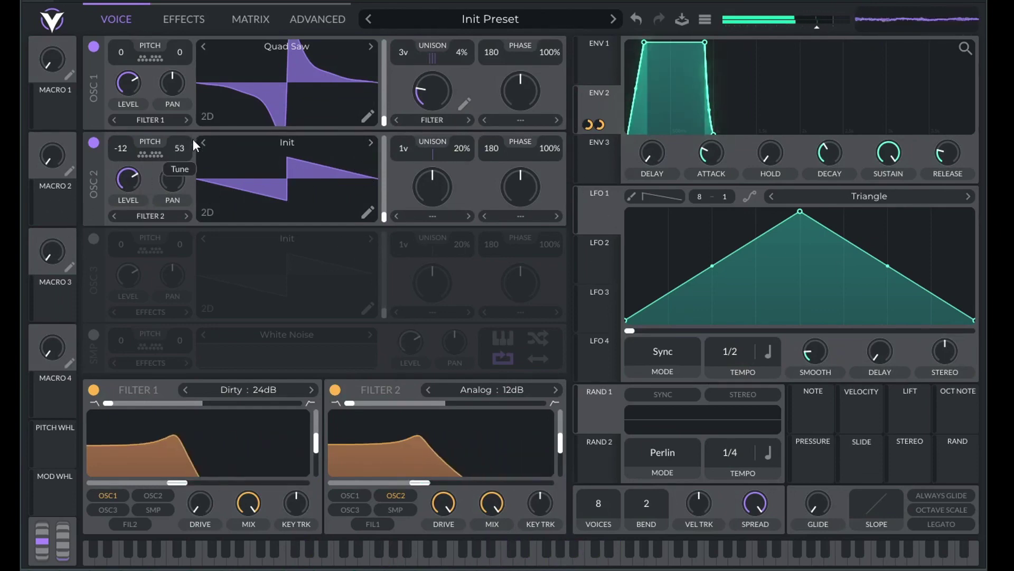
pyautogui.scroll(4, 181, 150)
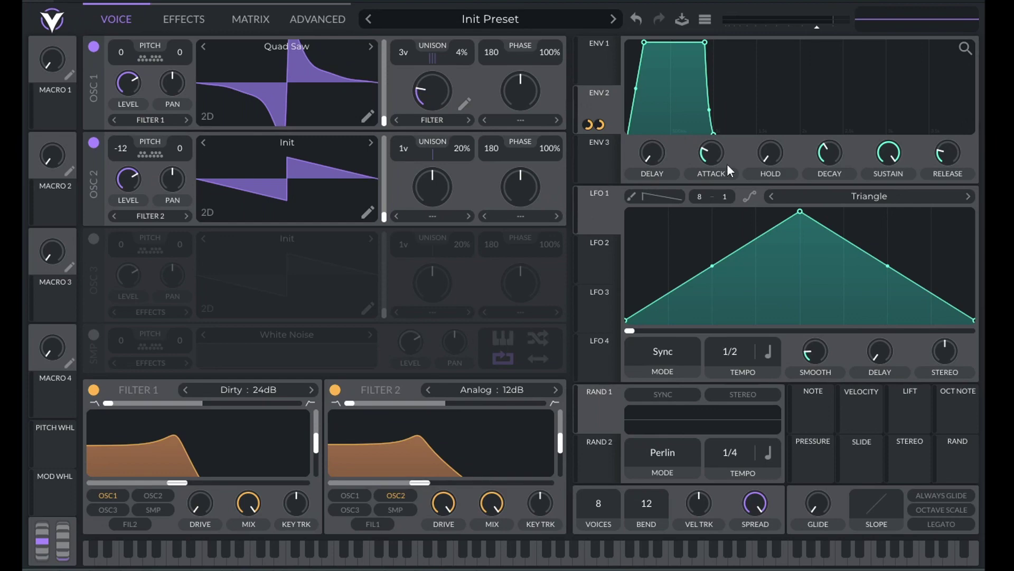
# Try out the pitch wheel by moving it away from its center position several times
pyautogui.rightClick(924, 2)
pyautogui.press('Escape')
pyautogui.moveTo(47, 540); pyautogui.dragTo(62, 480)
pyautogui.moveTo(39, 549); pyautogui.dragTo(41, 544)
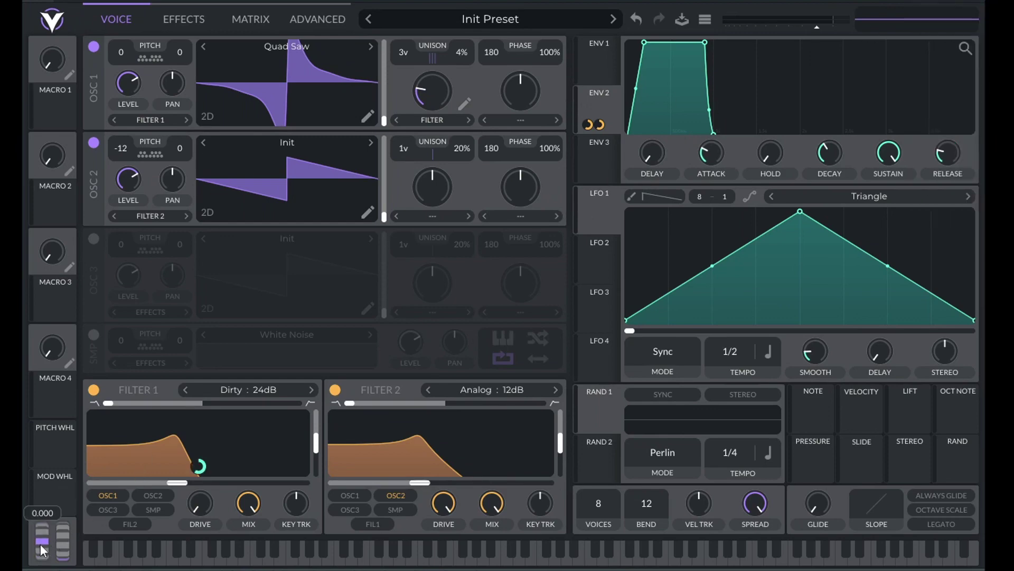
pyautogui.moveTo(43, 549); pyautogui.dragTo(46, 537)
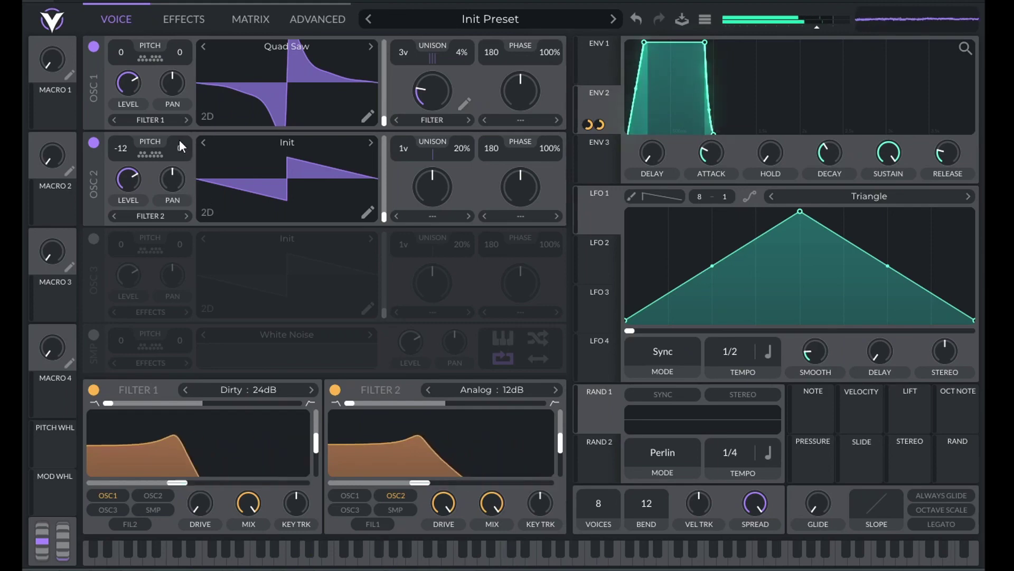
# Set Oscillator 2's spectral morph to Form Scale at full amount, with a unison of 16 voices and 100% detune
pyautogui.click(93, 142)
pyautogui.click(94, 142)
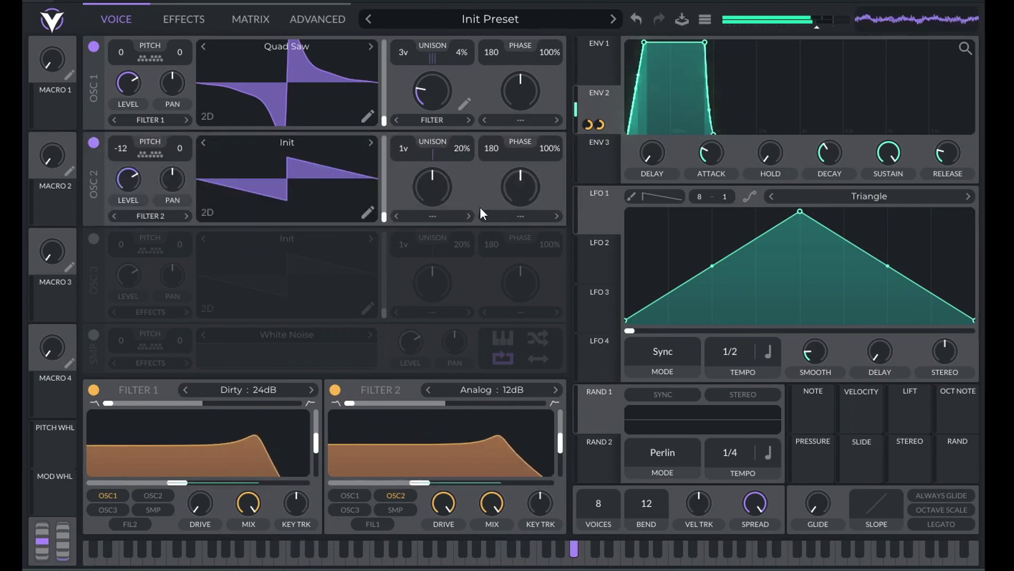
pyautogui.click(468, 216)
pyautogui.click(468, 215)
pyautogui.moveTo(432, 186); pyautogui.dragTo(415, 69)
pyautogui.moveTo(465, 149); pyautogui.dragTo(477, 104)
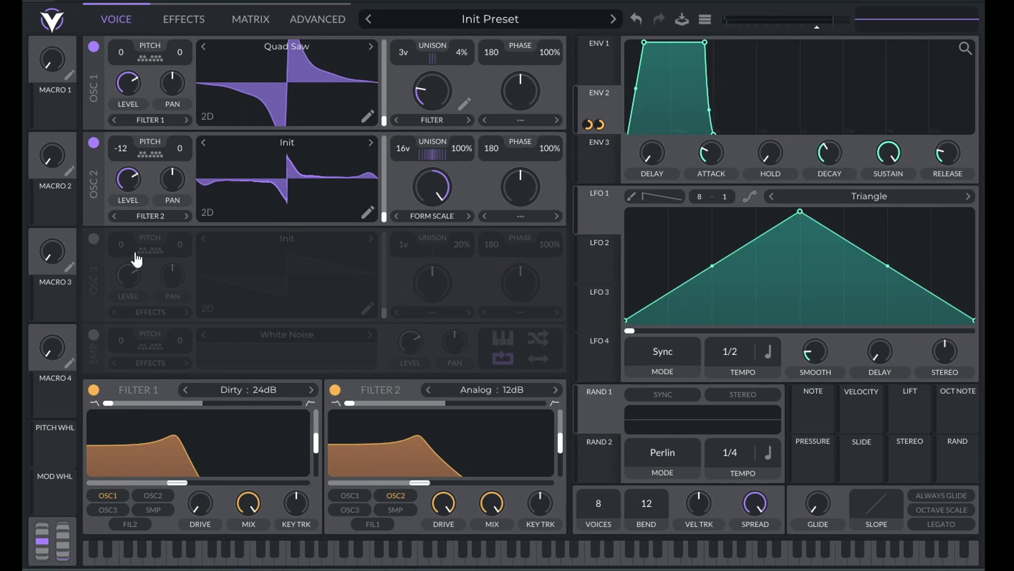
# Turn on Oscillator 3 and set its unison to 16 voices with 100% detune
pyautogui.click(93, 238)
pyautogui.moveTo(407, 241); pyautogui.dragTo(437, 146)
pyautogui.moveTo(465, 239); pyautogui.dragTo(499, 103)
# Reset Oscillator 2's Form Scale morph amount to its default
pyautogui.doubleClick(431, 188)
pyautogui.moveTo(433, 154)
pyautogui.mouseDown()
pyautogui.moveTo(444, 205)
pyautogui.moveTo(433, 144)
pyautogui.mouseUp()
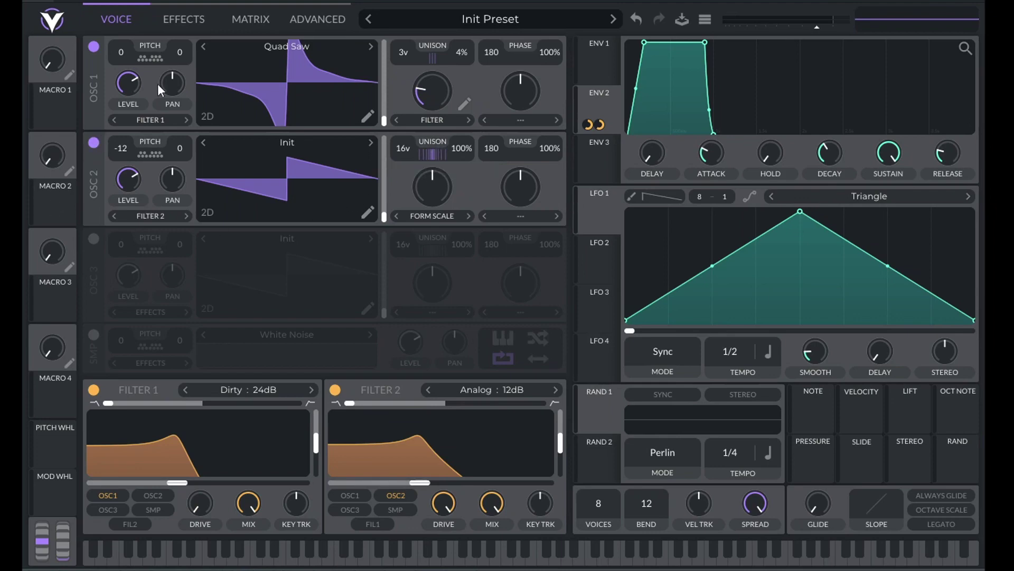
# Show the effects and switch Phaser, Distortion and Filter on and off again in turn
pyautogui.click(185, 14)
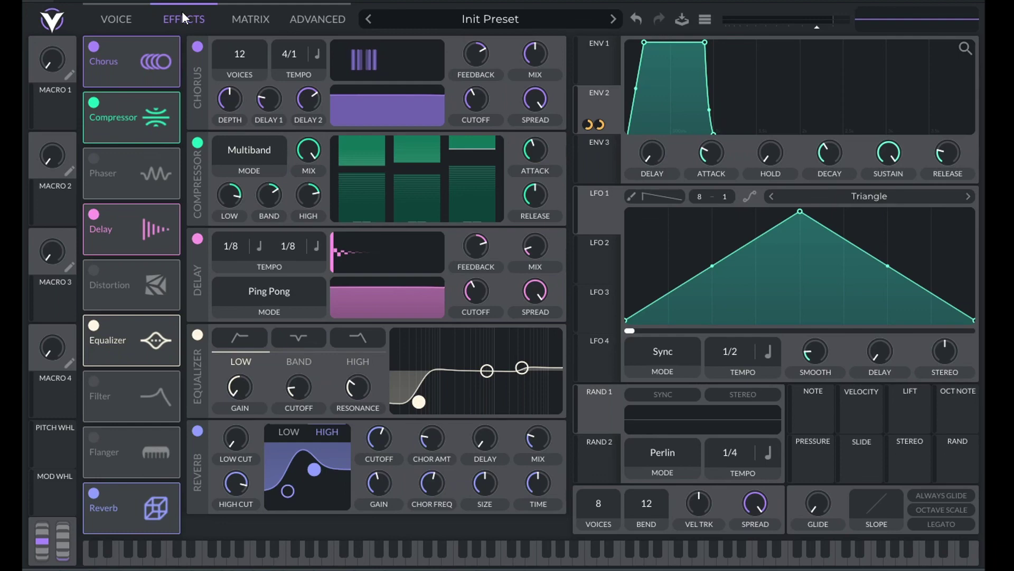
pyautogui.click(94, 158)
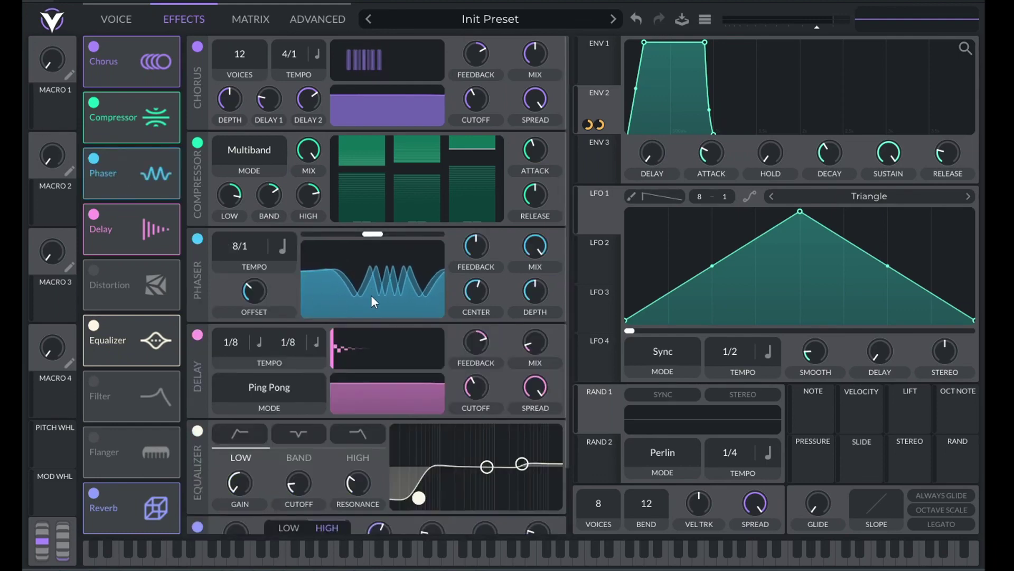
pyautogui.click(94, 158)
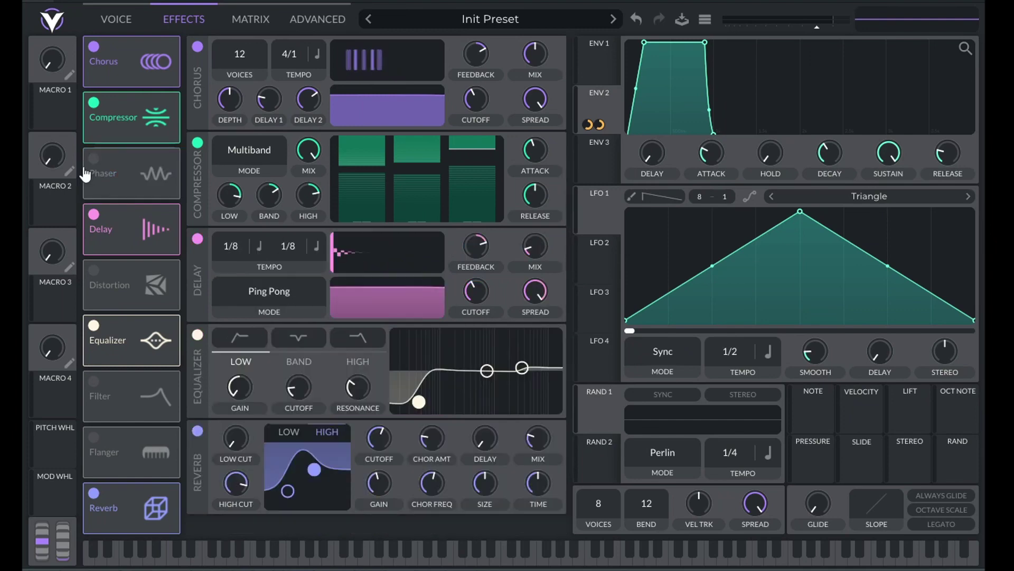
pyautogui.click(94, 270)
pyautogui.moveTo(128, 287)
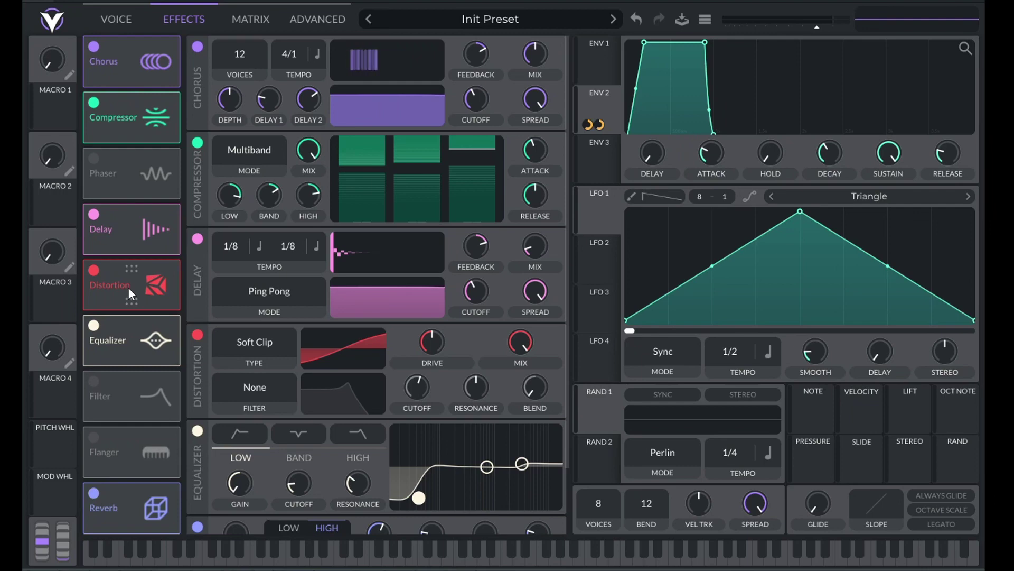
pyautogui.click(93, 271)
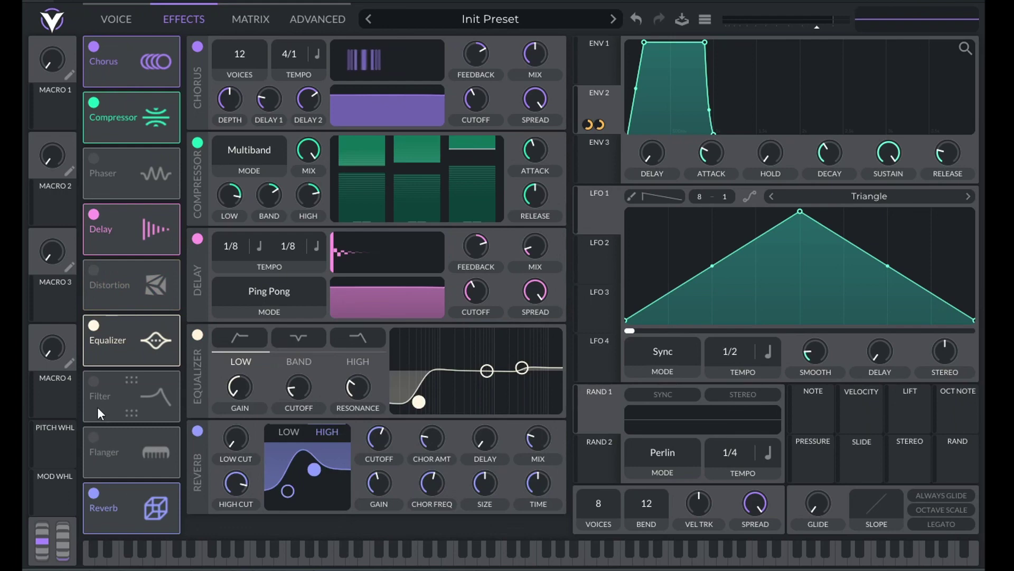
pyautogui.click(94, 381)
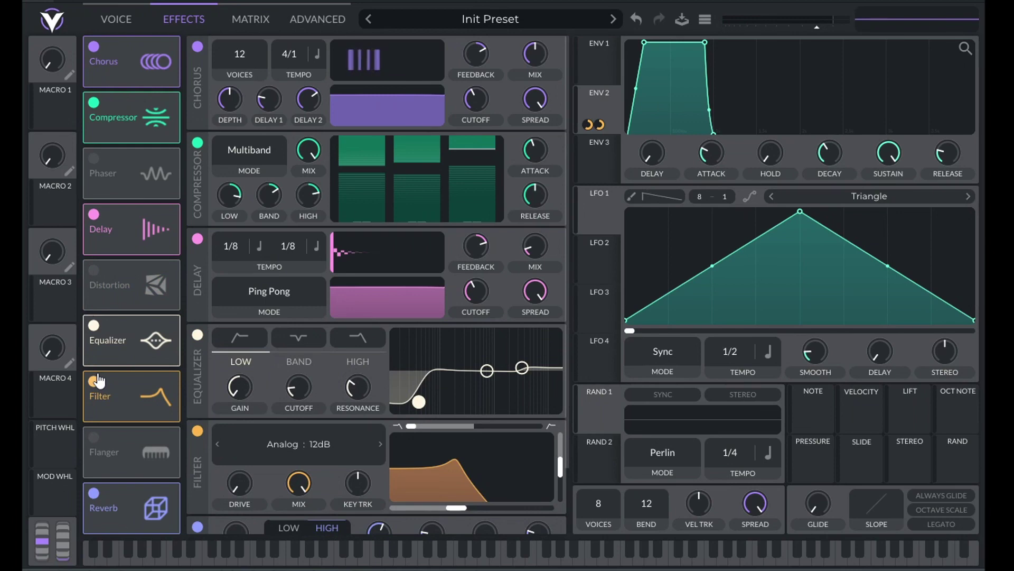
pyautogui.click(94, 382)
# Look through the Voice, Effects, Matrix and Advanced pages and return to the effects
pyautogui.click(120, 16)
pyautogui.click(197, 18)
pyautogui.click(262, 22)
pyautogui.click(342, 18)
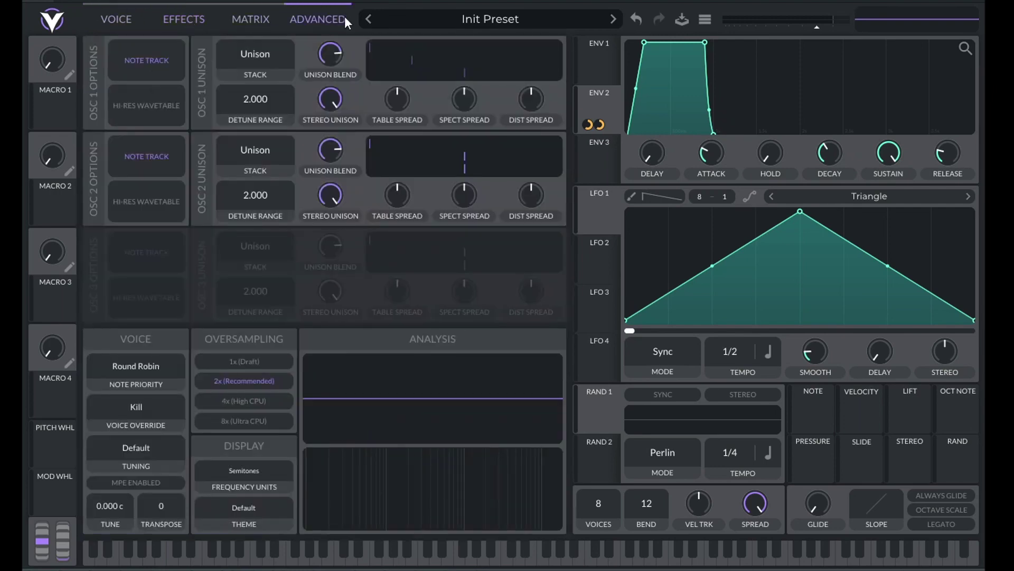
pyautogui.click(120, 19)
pyautogui.click(184, 19)
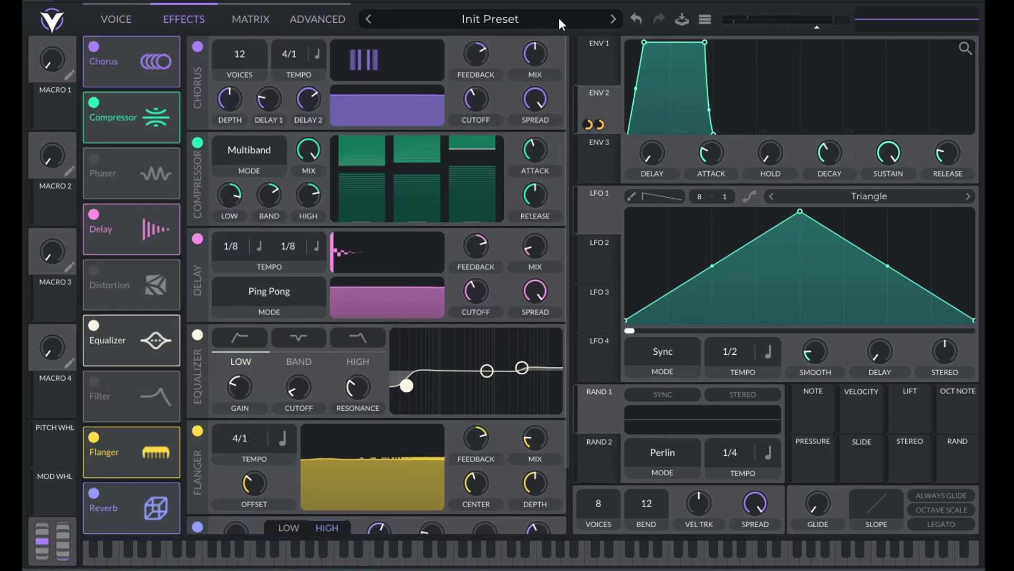
# Save the sound as a preset named Bouncy Filter with the Lead style
pyautogui.click(687, 22)
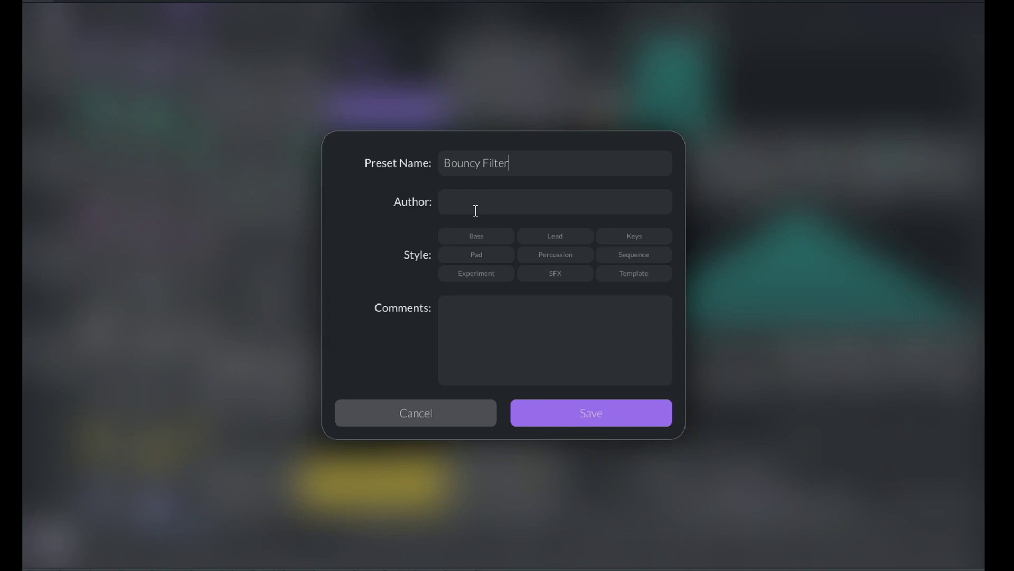
pyautogui.click(565, 242)
pyautogui.click(581, 420)
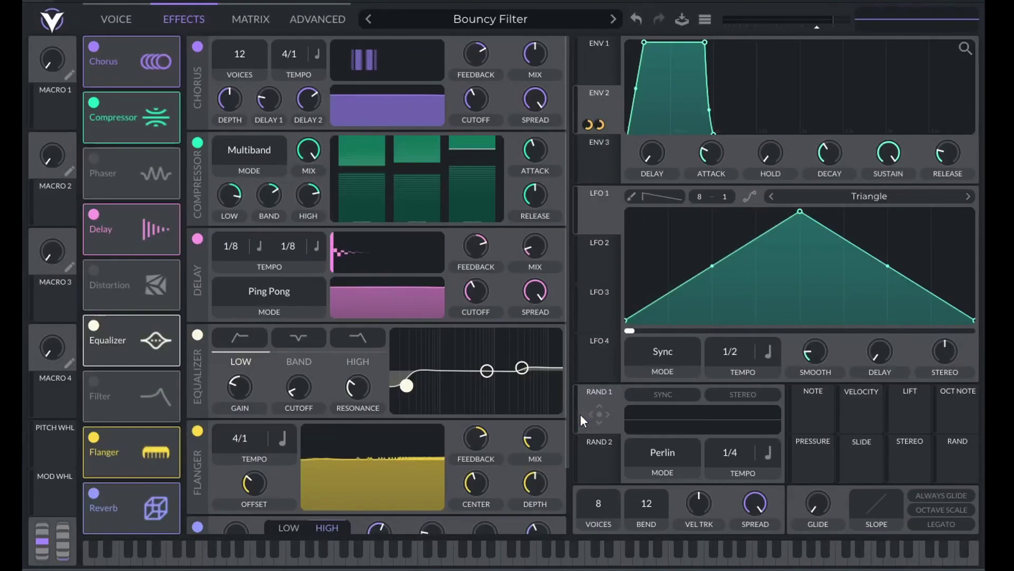
# Open the preset browser and mark the Bouncy Filter preset as a favorite
pyautogui.click(532, 18)
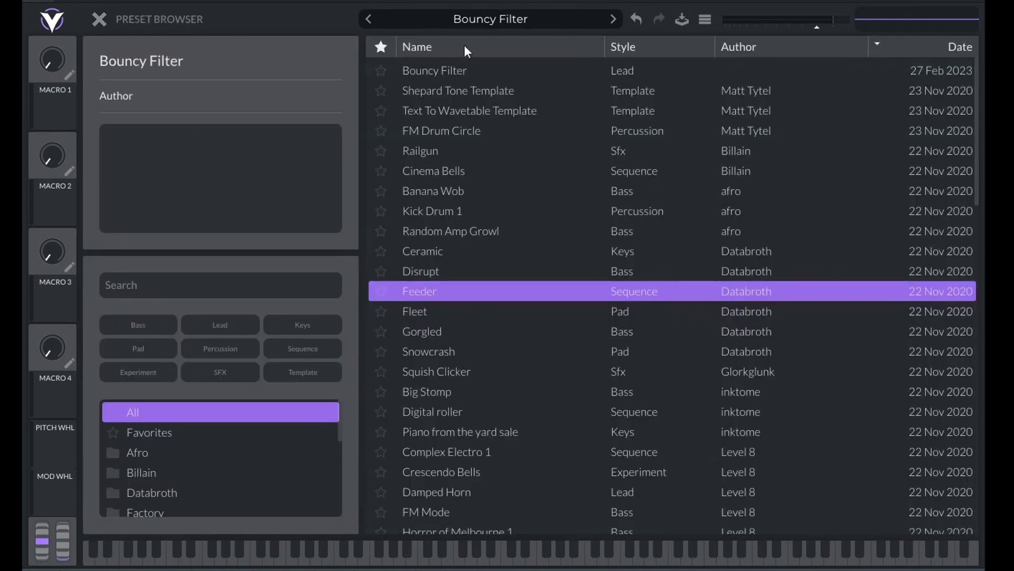
pyautogui.click(514, 19)
pyautogui.click(514, 19)
pyautogui.click(514, 19)
pyautogui.click(515, 19)
pyautogui.click(514, 19)
pyautogui.click(515, 19)
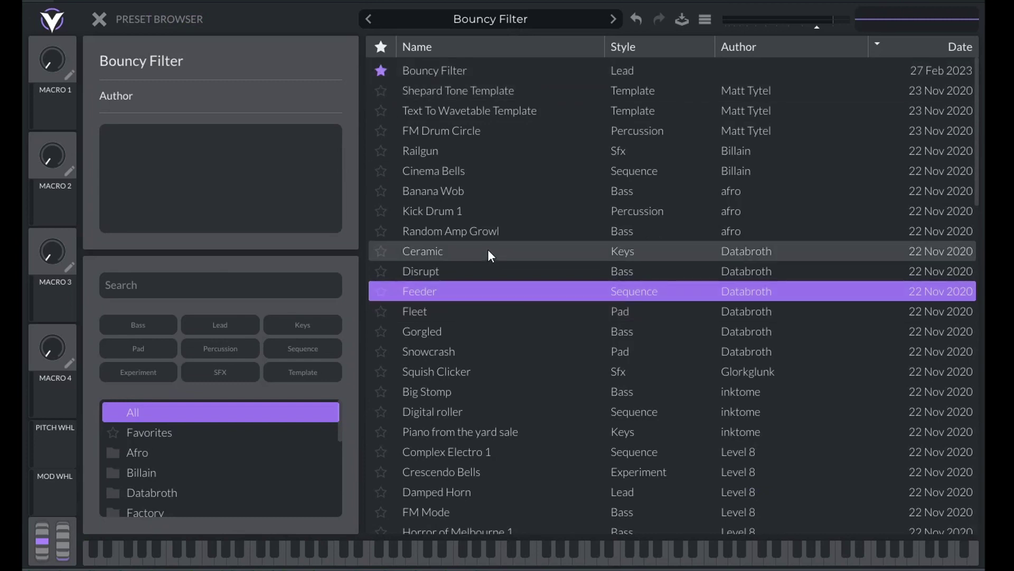
# Browse the preset list and sort it by author, by style and by favorites
pyautogui.scroll(-3, 410, 252)
pyautogui.scroll(-3, 591, 274)
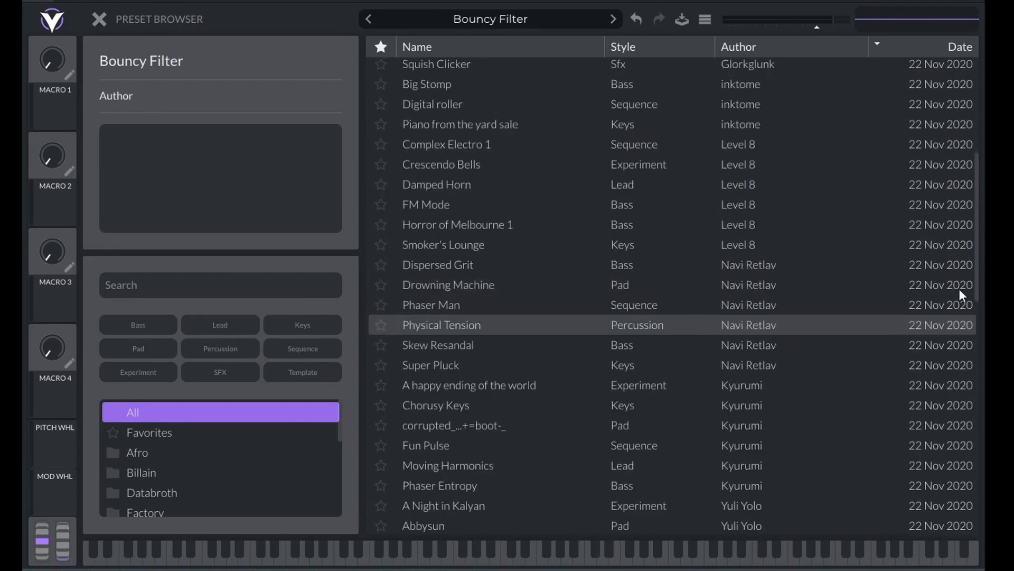
pyautogui.moveTo(975, 219); pyautogui.dragTo(924, 53)
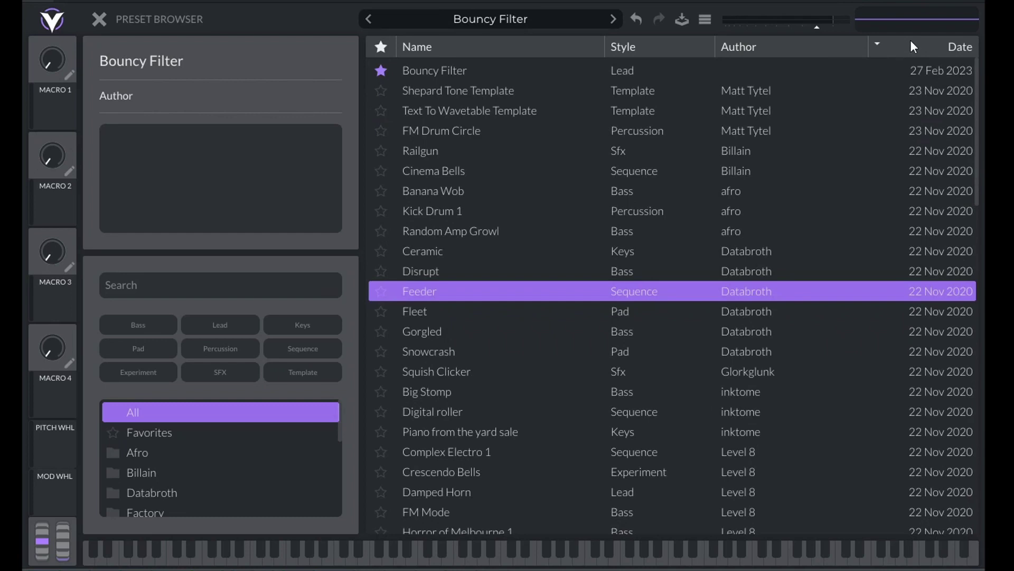
pyautogui.click(761, 42)
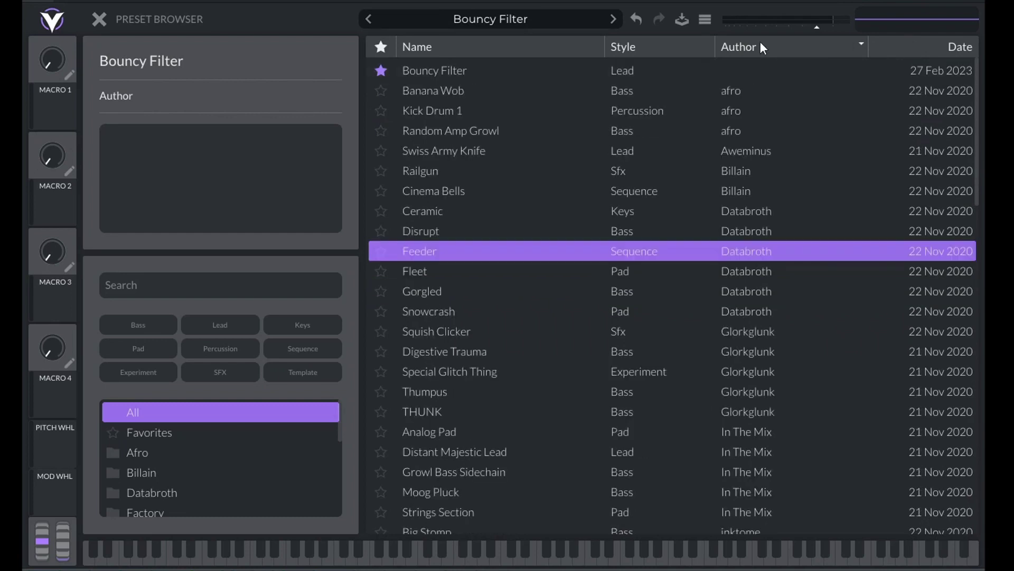
pyautogui.click(641, 56)
pyautogui.click(384, 46)
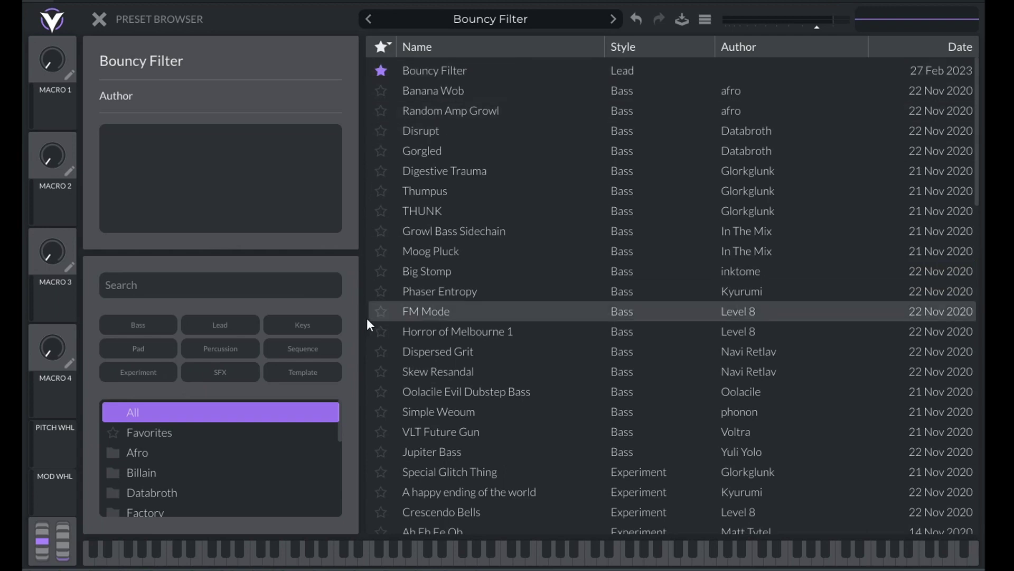
# Mark Growl Bass Sidechain and Big Stomp as favorites and sort the presets by favorites
pyautogui.click(380, 231)
pyautogui.click(381, 271)
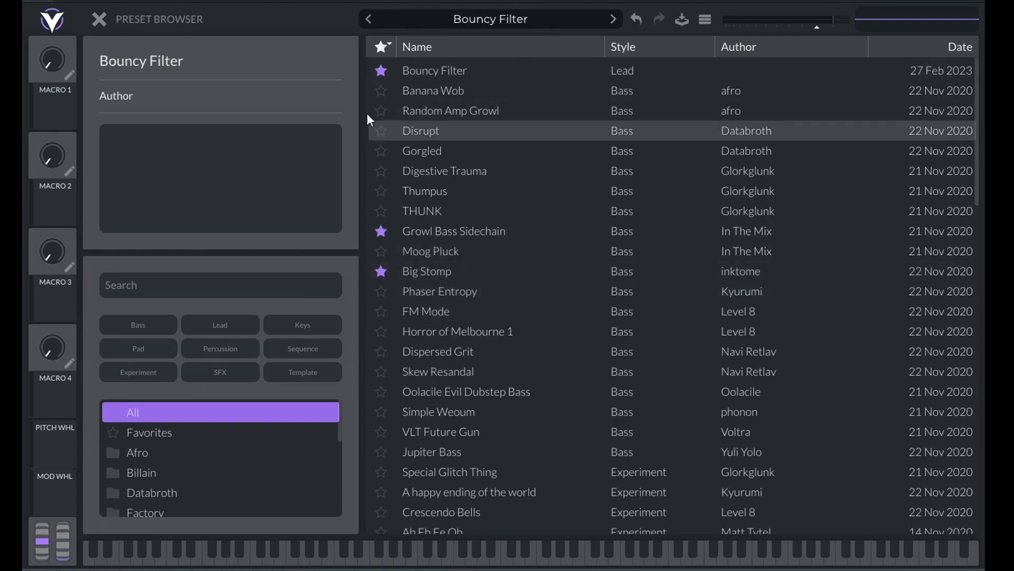
pyautogui.click(379, 49)
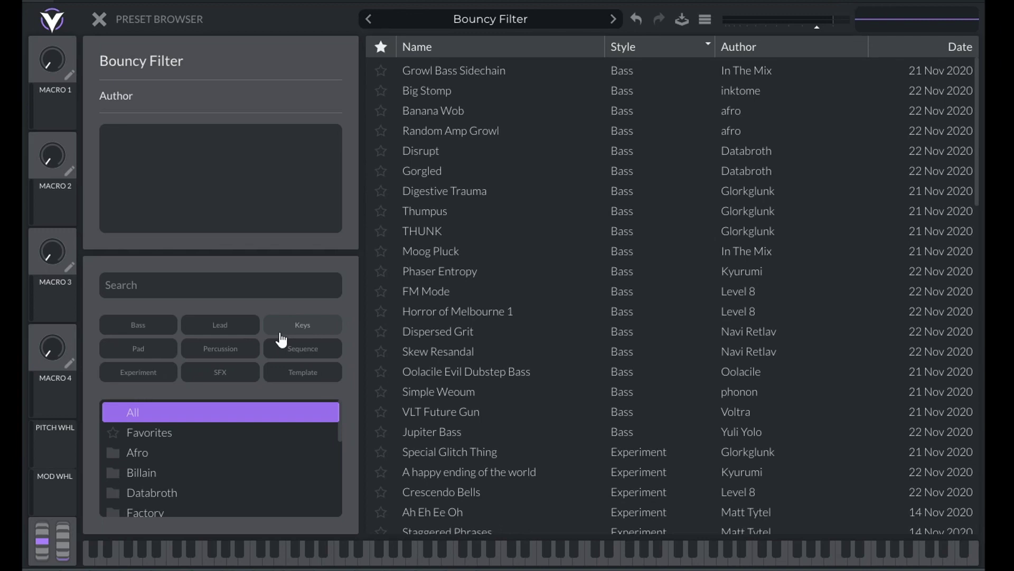
# Filter the presets to the Lead and Keys styles and audition Ceramic, Piano from the yard sale, Chorusy Keys and Smoker's Lounge
pyautogui.click(281, 333)
pyautogui.click(452, 77)
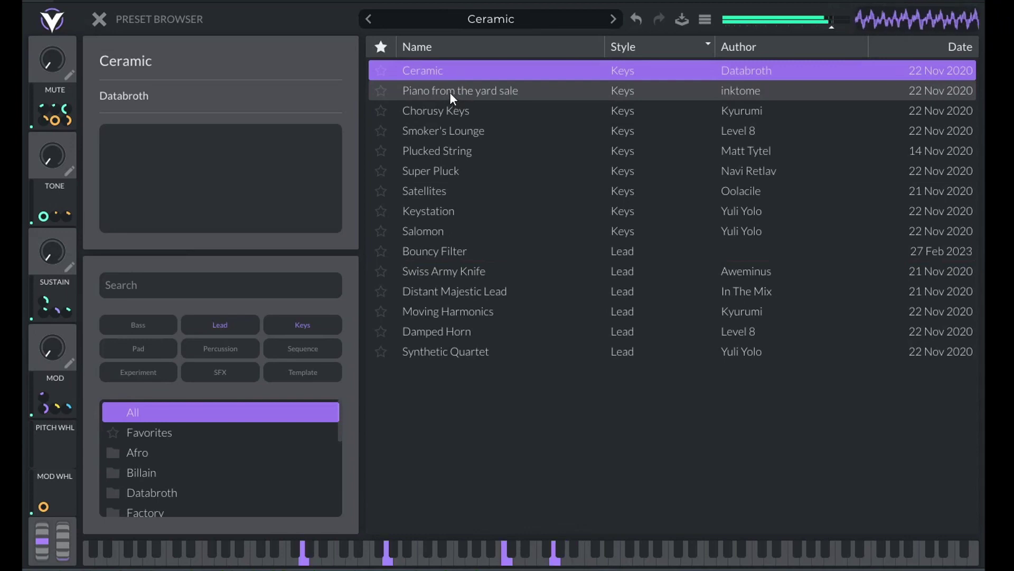
pyautogui.click(450, 92)
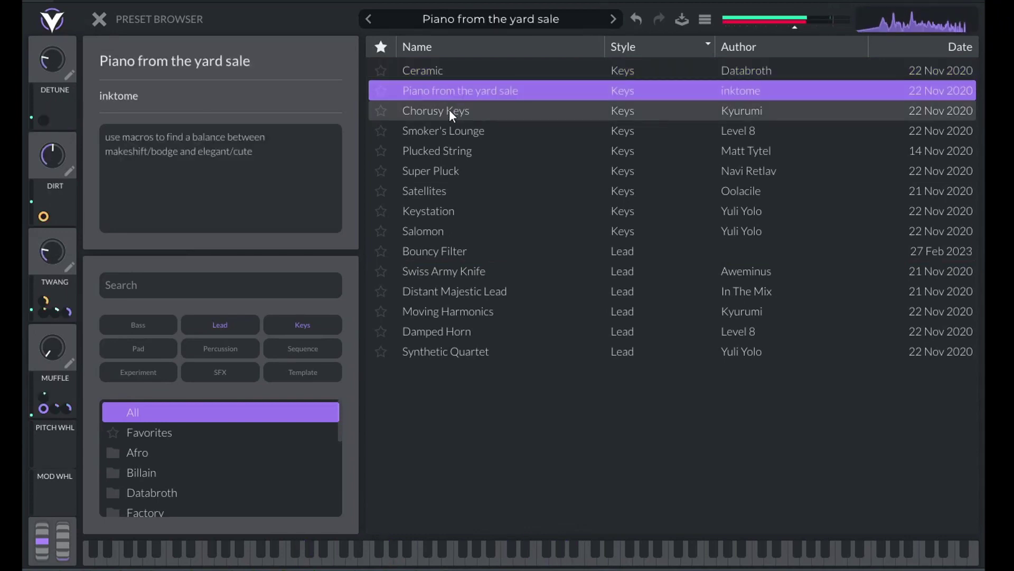
pyautogui.click(446, 111)
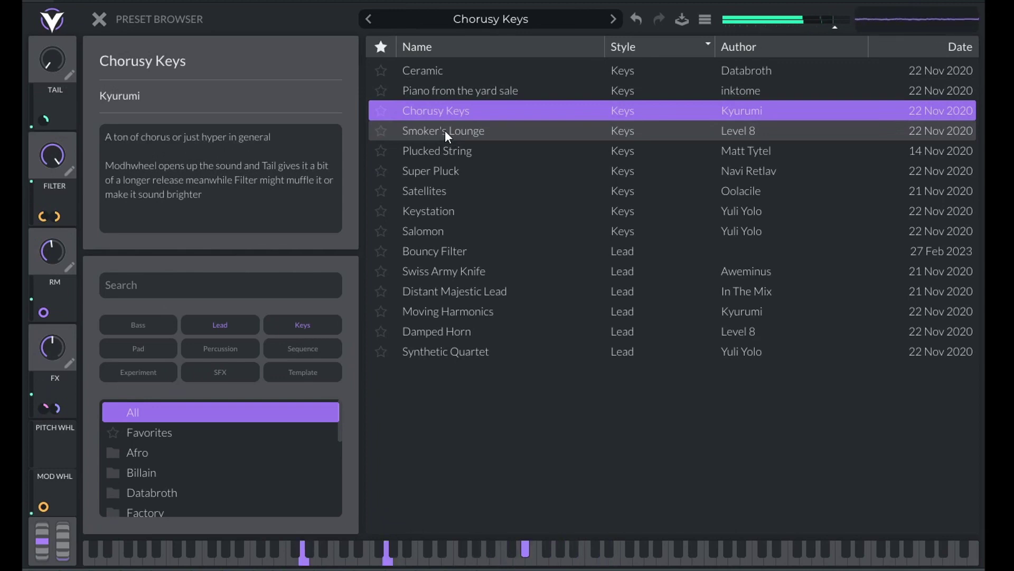
pyautogui.click(445, 131)
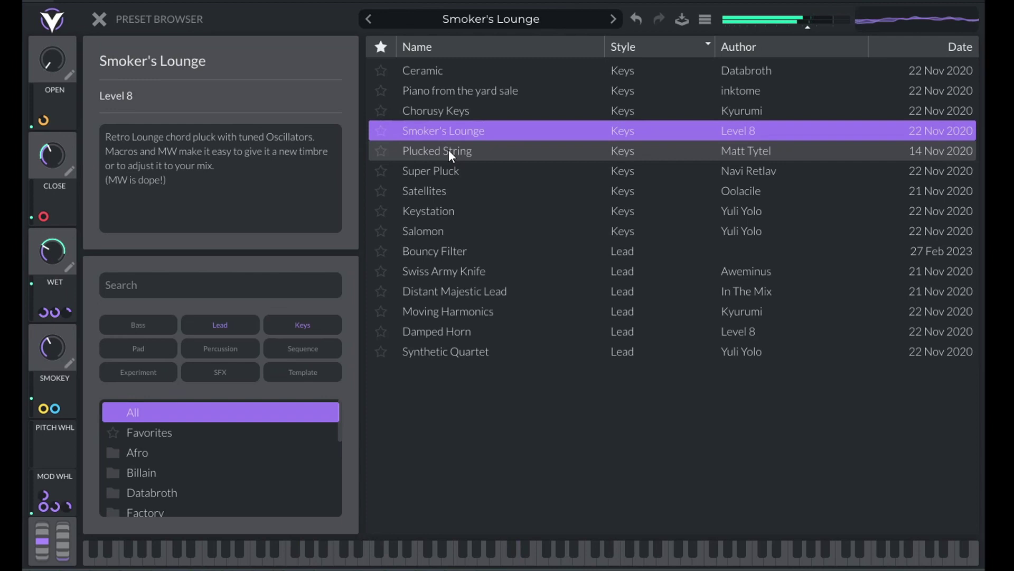
# Audition the keys presets Plucked String, Super Pluck, Satellites, Keystation and Salomon
pyautogui.click(448, 150)
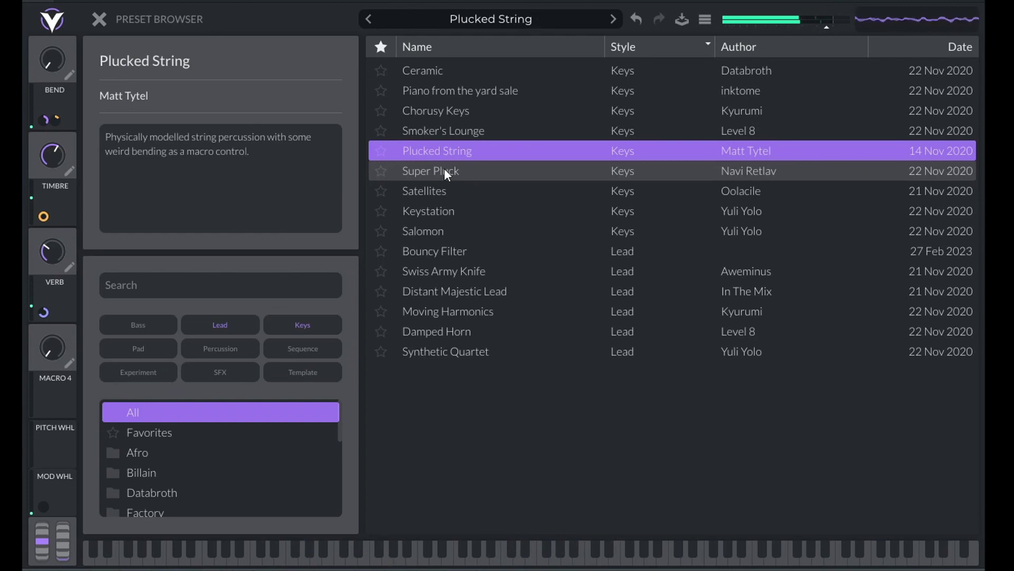
pyautogui.click(445, 168)
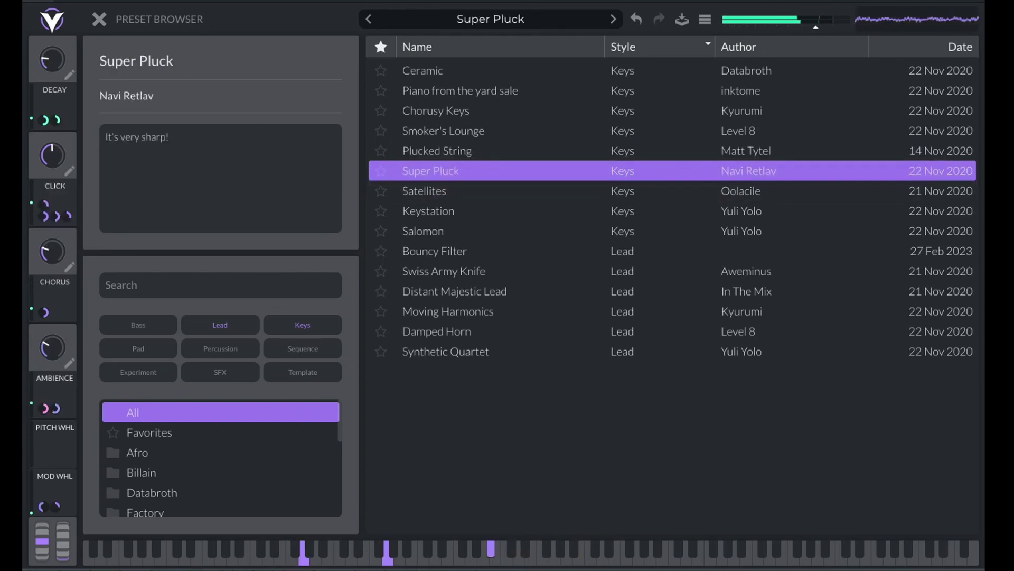
pyautogui.click(432, 194)
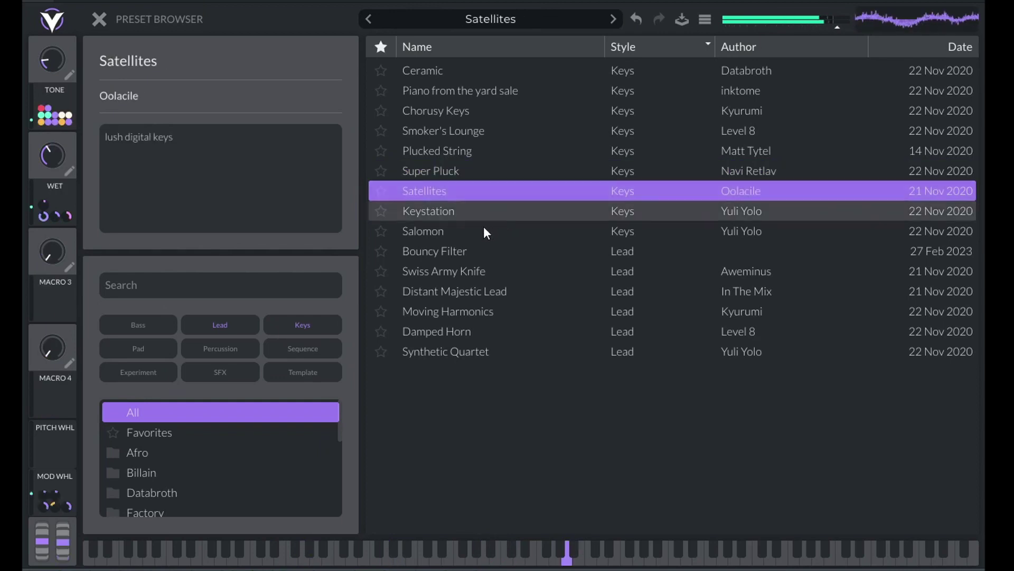
pyautogui.click(457, 214)
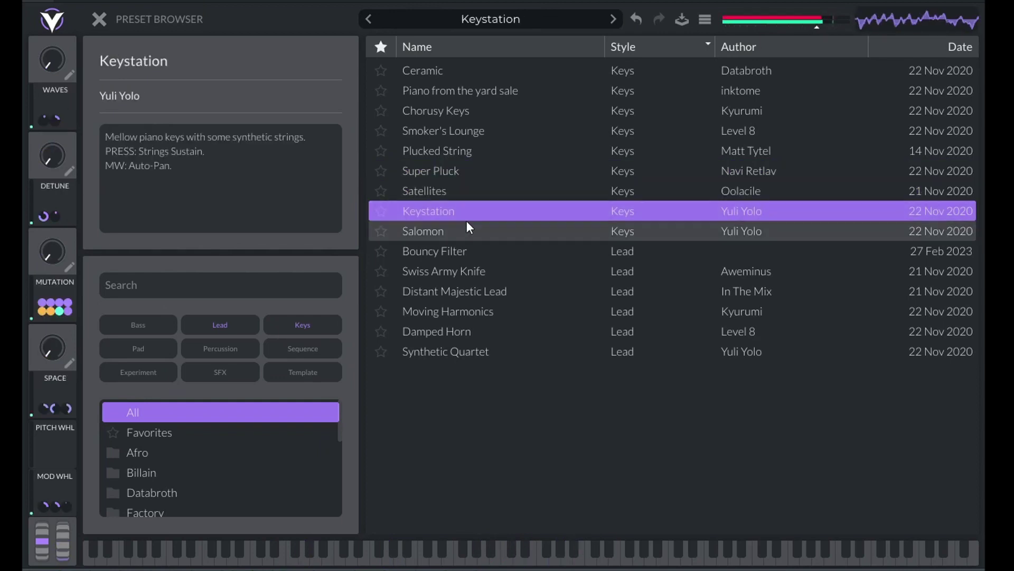
pyautogui.click(439, 230)
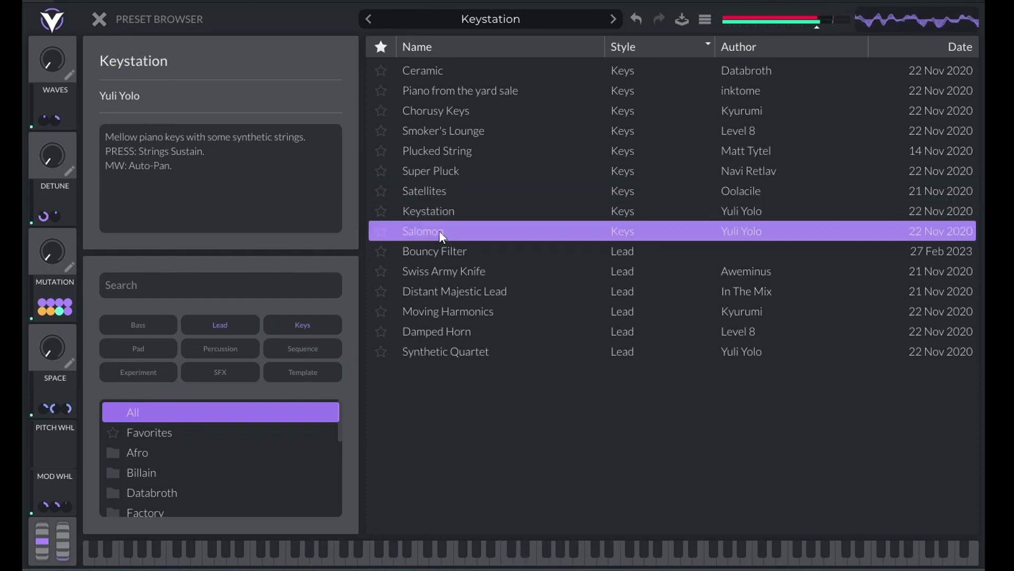
# Audition the lead presets Bouncy Filter, Swiss Army Knife, Distant Majestic Lead, Moving Harmonics, Damped Horn and Synthetic Quartet
pyautogui.click(462, 249)
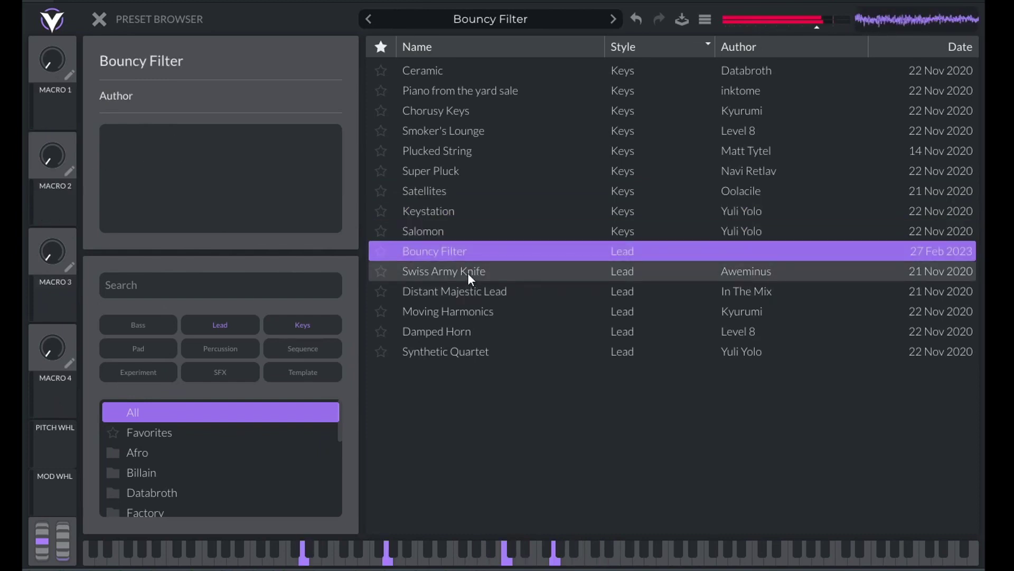
pyautogui.click(468, 273)
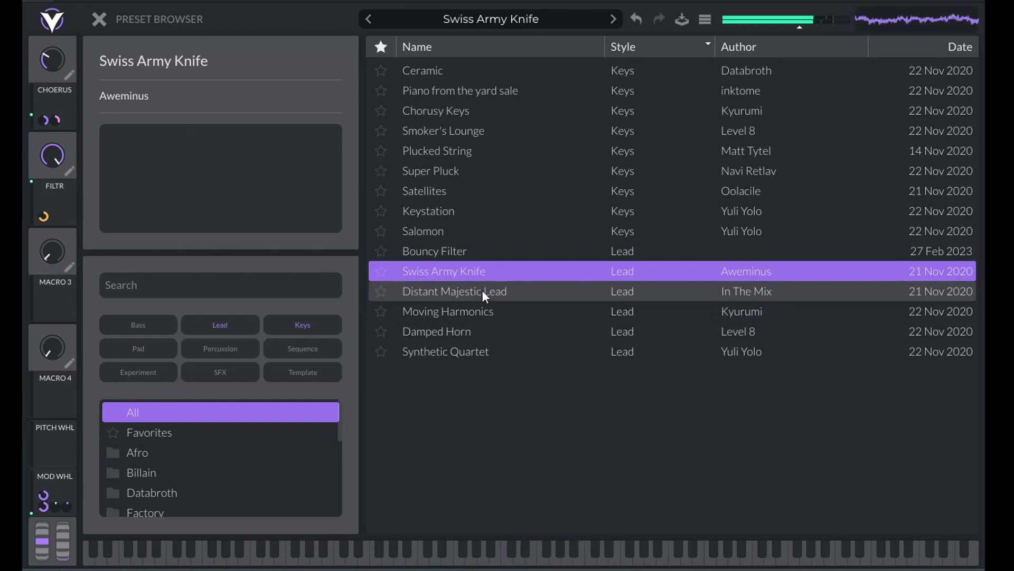
pyautogui.click(481, 290)
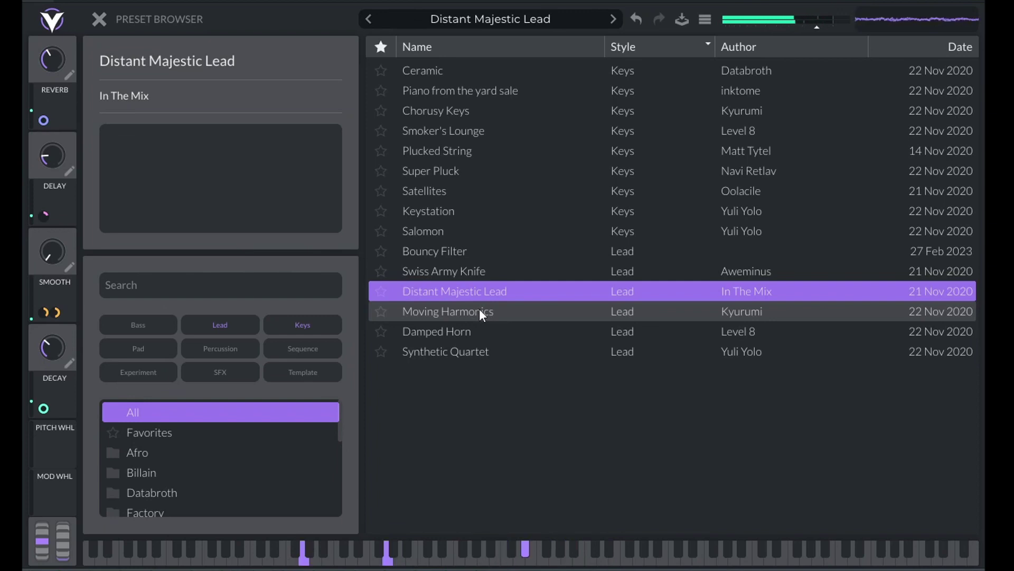
pyautogui.click(483, 313)
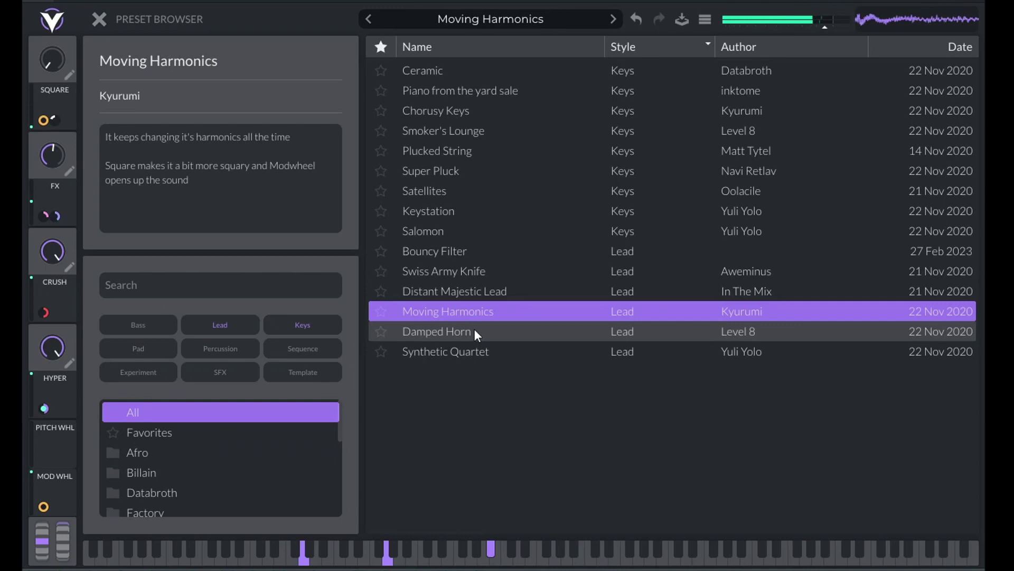
pyautogui.click(474, 329)
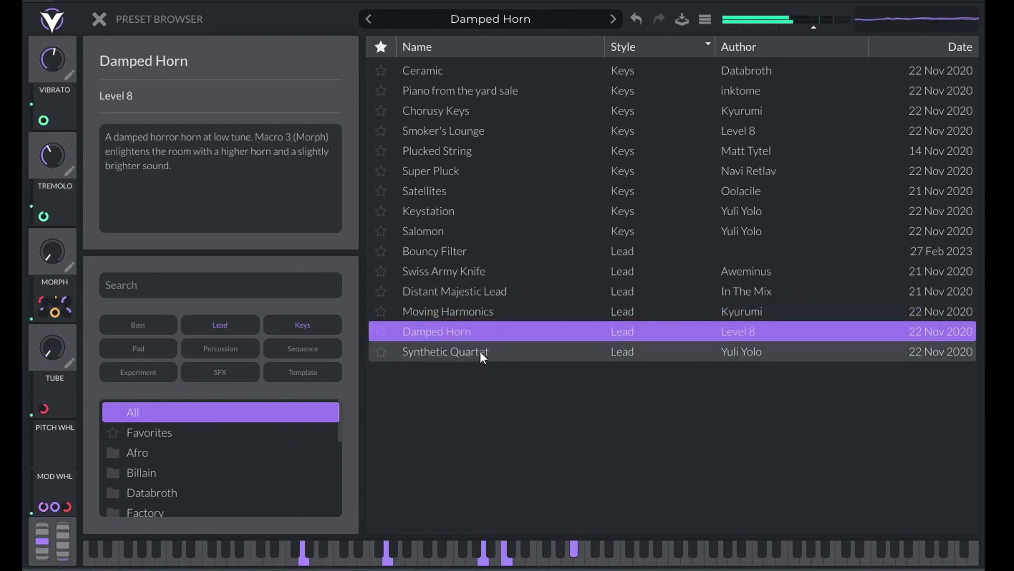
pyautogui.click(481, 352)
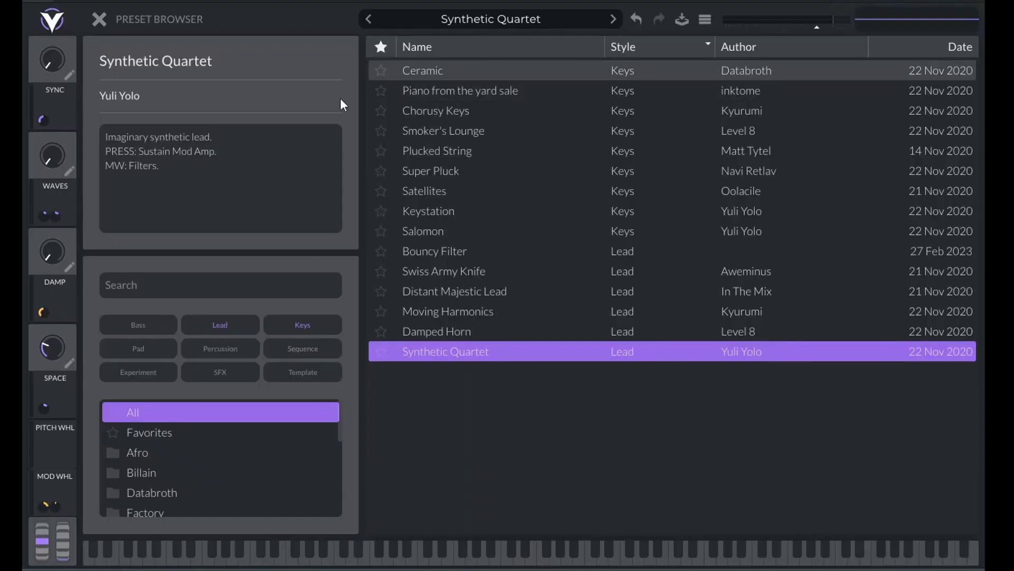
# Replace the Lead and Keys style filters with Bass, Pad, Experiment, SFX, Percussion, Template and Sequence
pyautogui.click(233, 329)
pyautogui.click(285, 328)
pyautogui.click(138, 326)
pyautogui.click(150, 349)
pyautogui.click(155, 372)
pyautogui.click(198, 372)
pyautogui.click(249, 349)
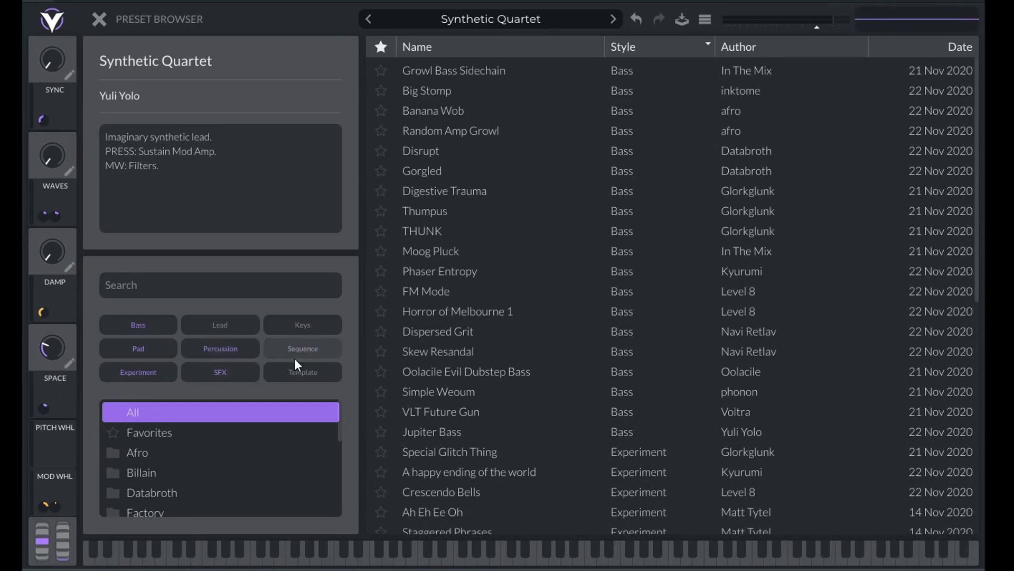
pyautogui.click(312, 377)
pyautogui.click(303, 349)
# Audition the bass presets Growl Bass Sidechain, Big Stomp, Banana Wob, Random Amp Growl, Disrupt, Gorgled and Digestive Trauma
pyautogui.click(583, 74)
pyautogui.click(487, 88)
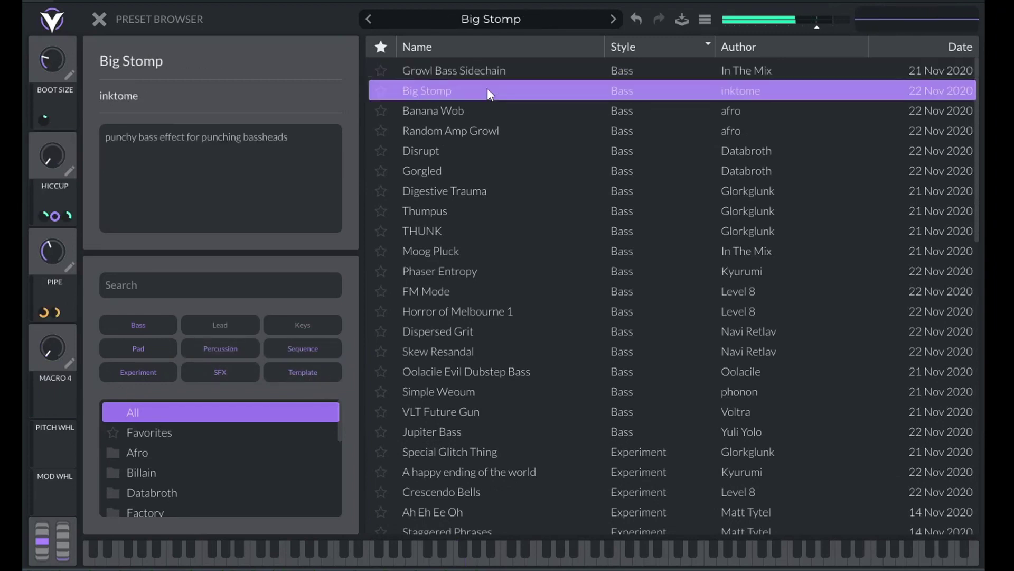
pyautogui.click(469, 107)
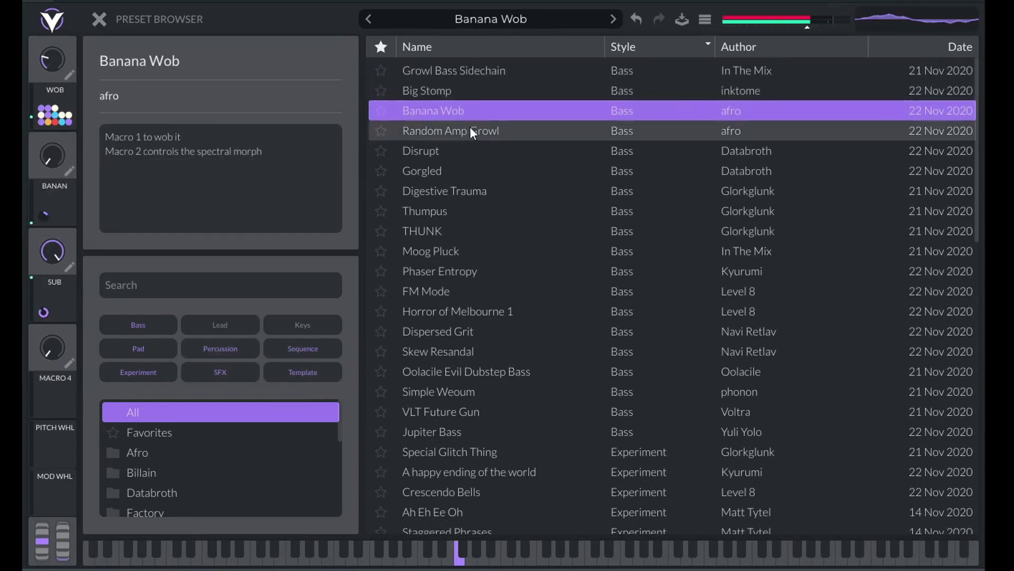
pyautogui.click(470, 126)
pyautogui.click(456, 151)
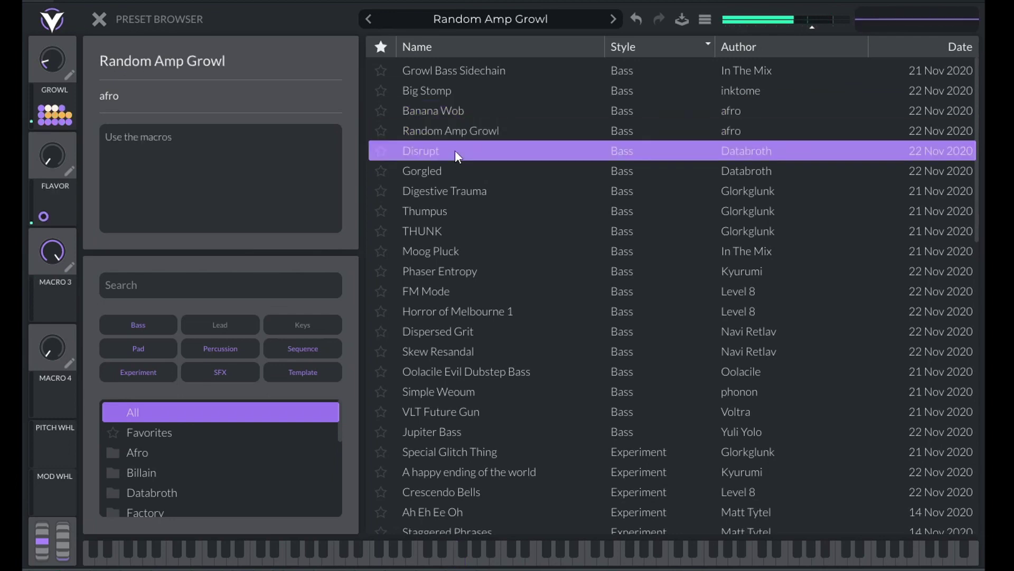
pyautogui.click(459, 170)
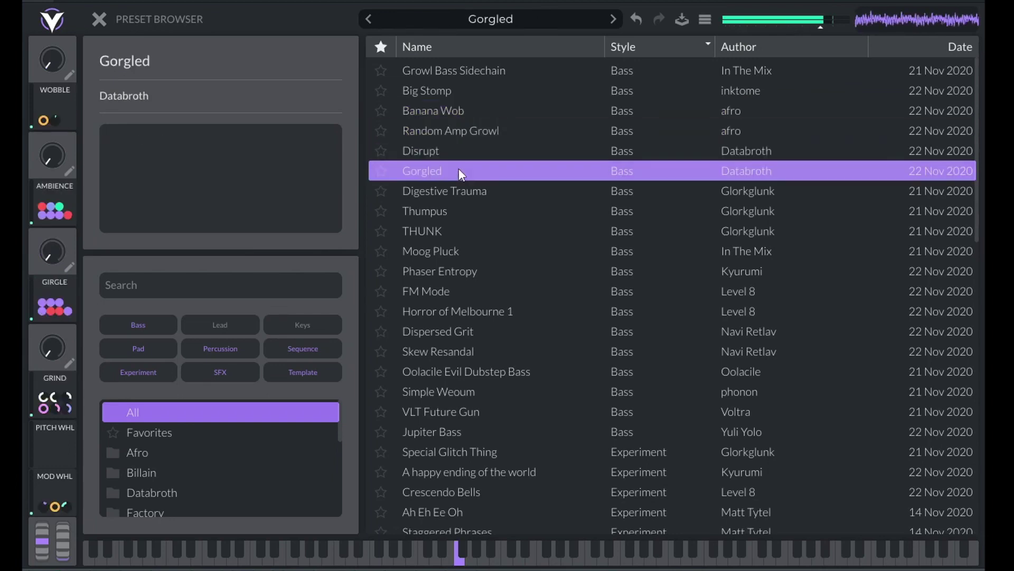
pyautogui.click(458, 192)
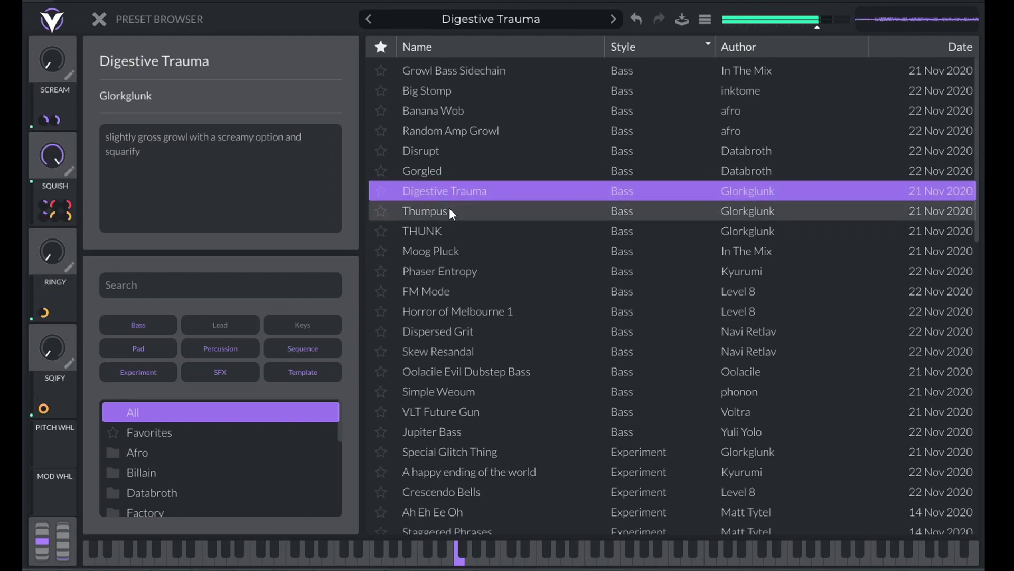
# Audition the bass presets Thumpus, THUNK, Moog Pluck, Phaser Entropy, FM Mode and Horror of Melbourne 1
pyautogui.click(451, 210)
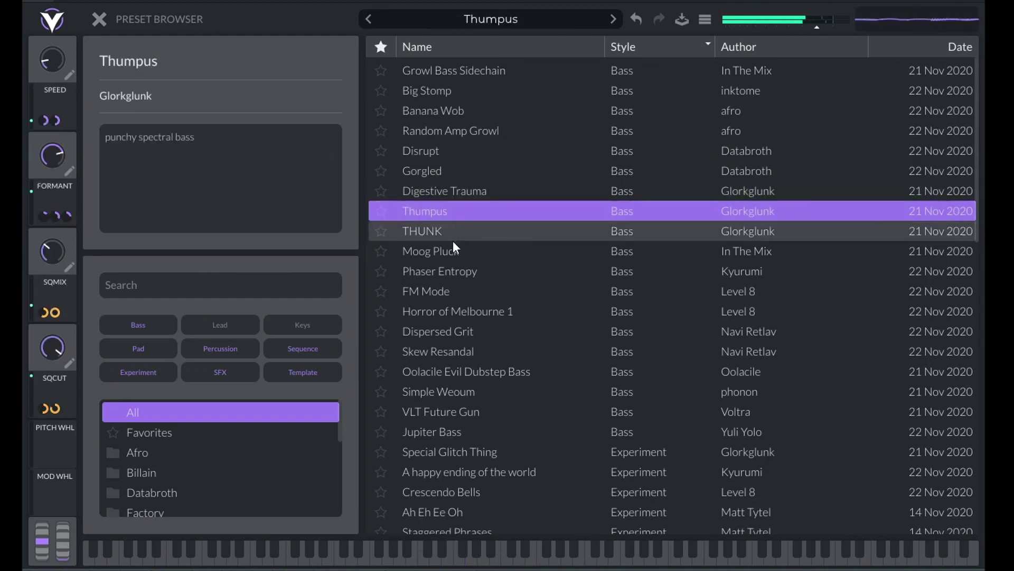
pyautogui.click(451, 232)
pyautogui.click(458, 246)
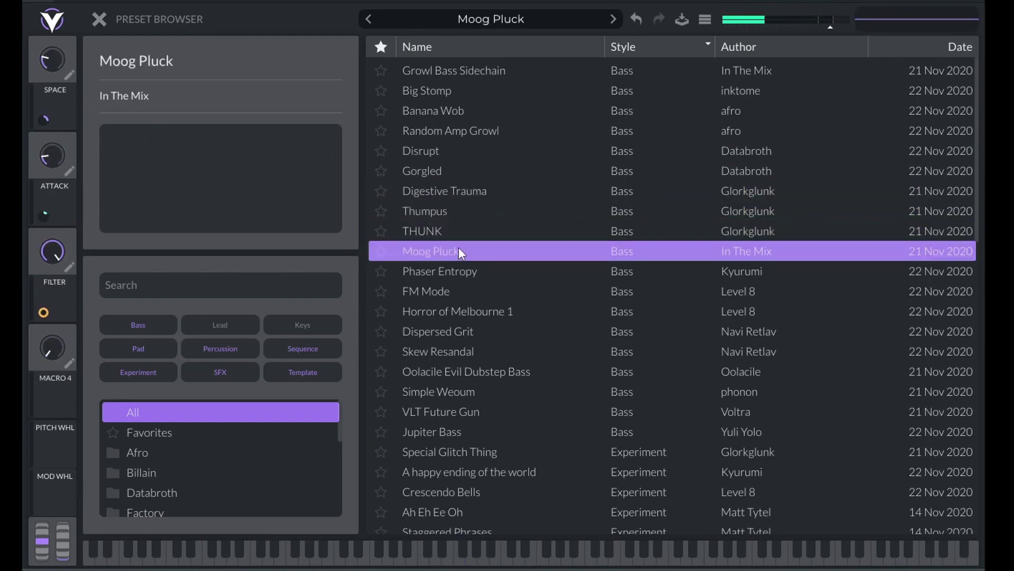
pyautogui.click(457, 272)
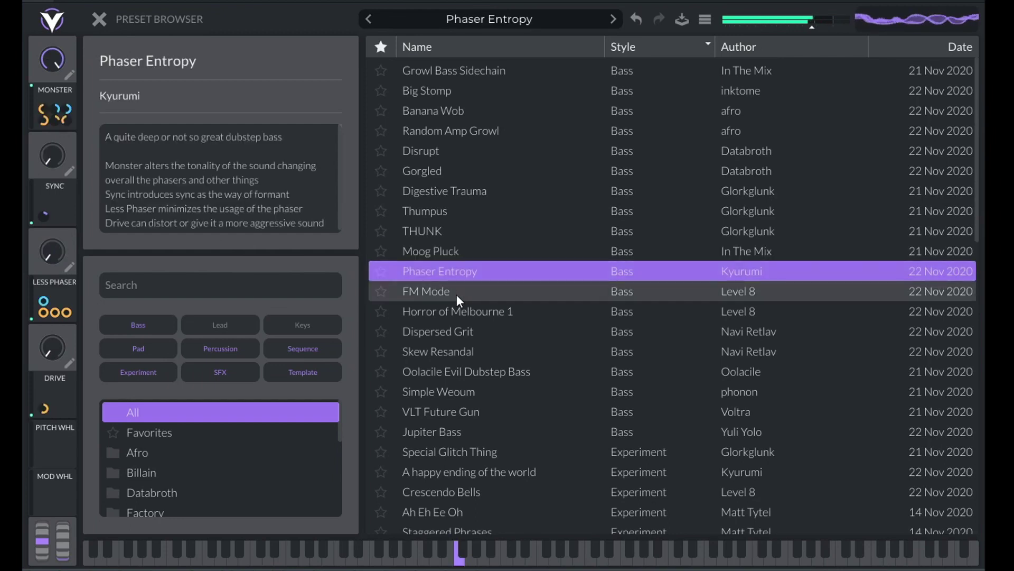
pyautogui.click(456, 294)
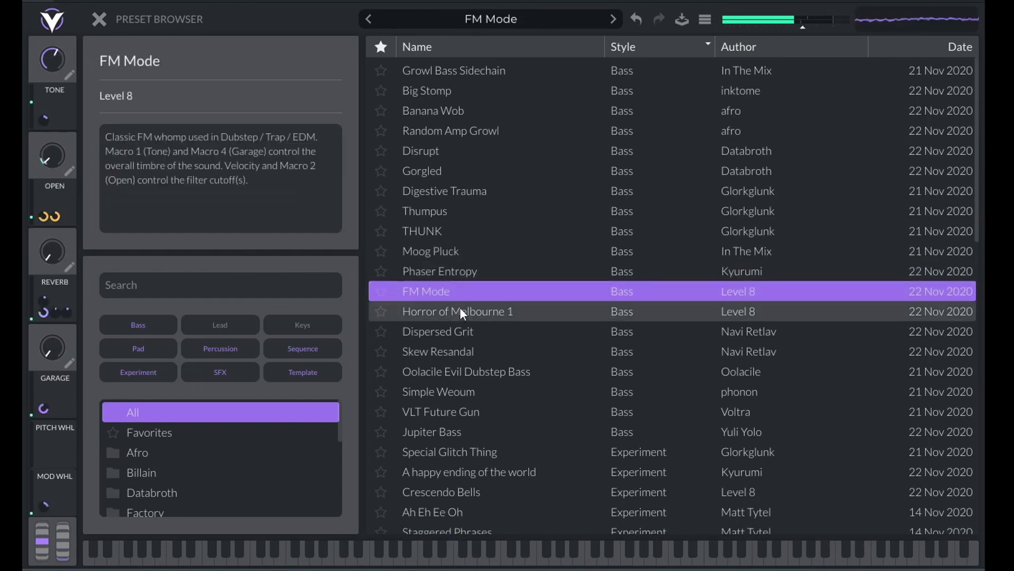
pyautogui.click(461, 311)
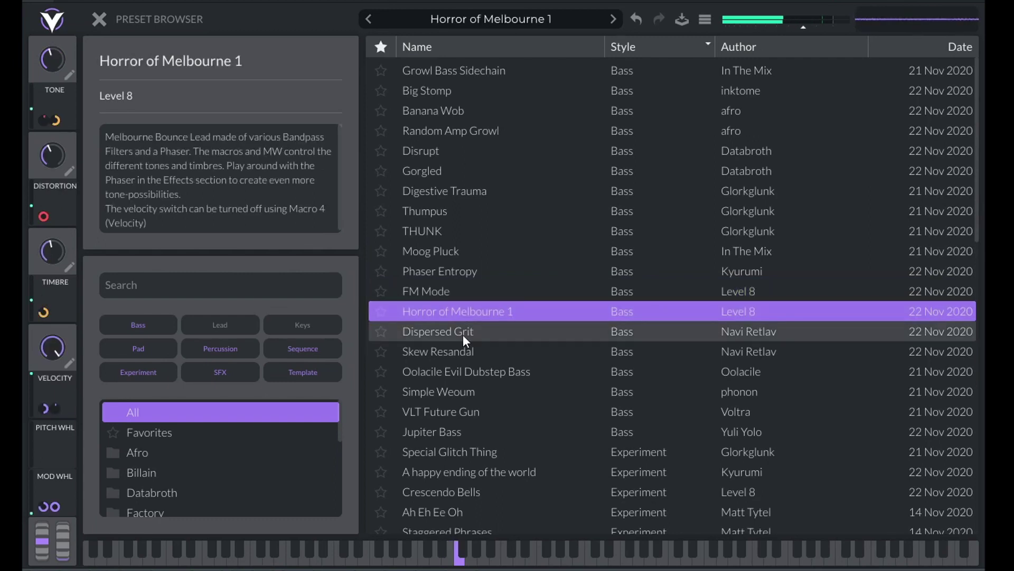
# Audition the bass presets Dispersed Grit, Skew Resandal, Oolacile Evil Dubstep Bass, Simple Weoum, VLT Future Gun and Jupiter Bass
pyautogui.click(461, 331)
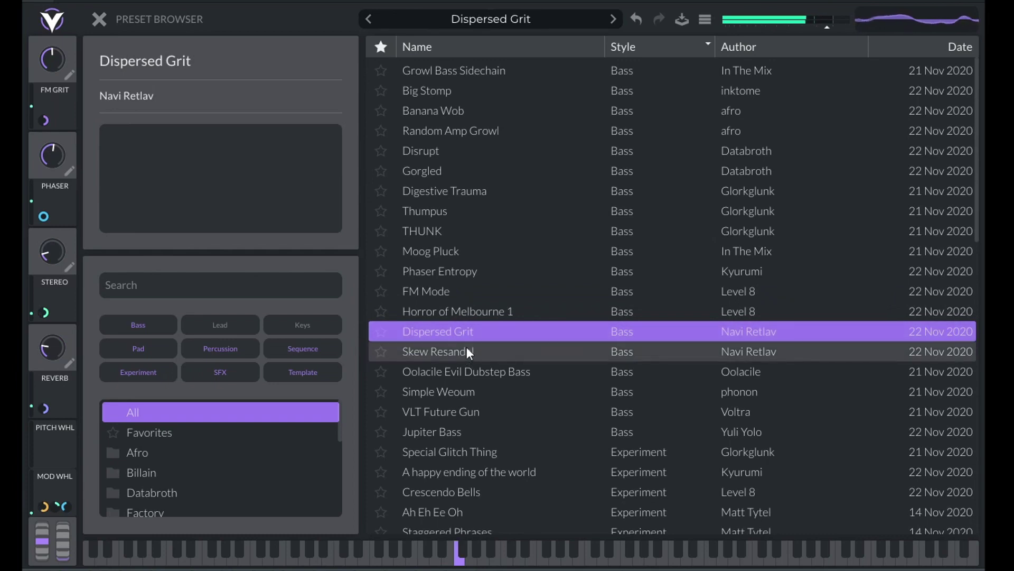
pyautogui.click(467, 350)
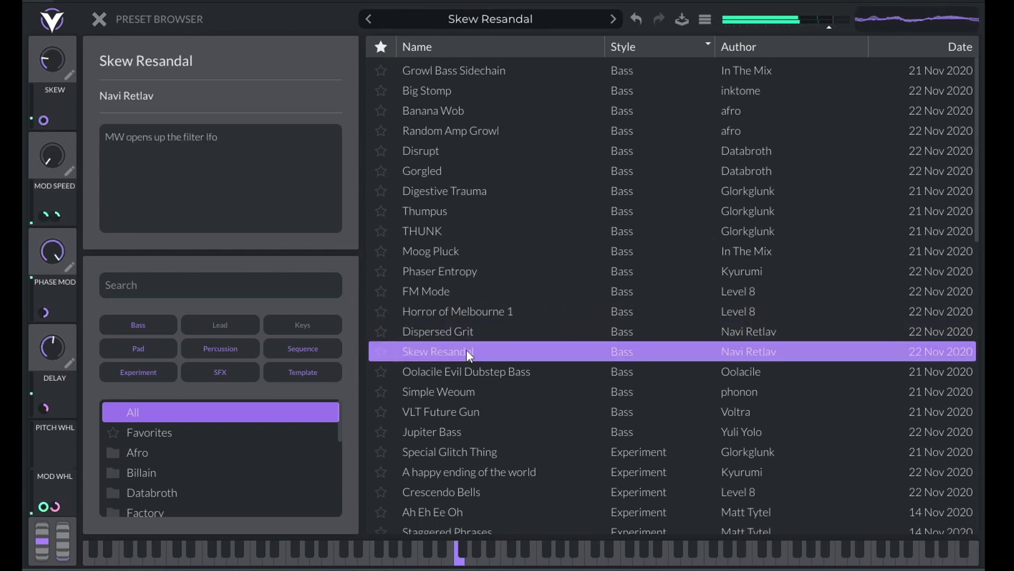
pyautogui.click(471, 373)
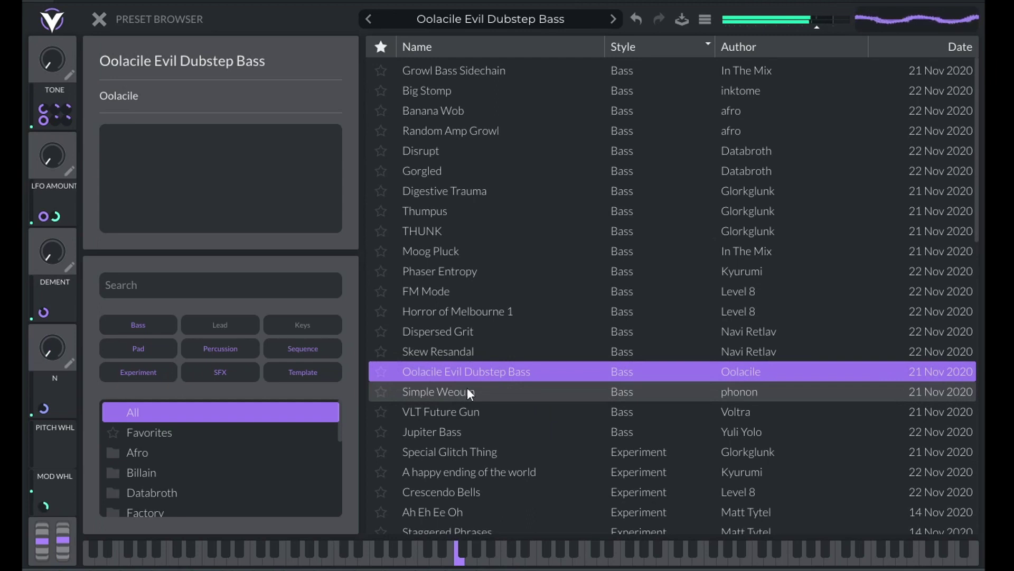
pyautogui.click(467, 390)
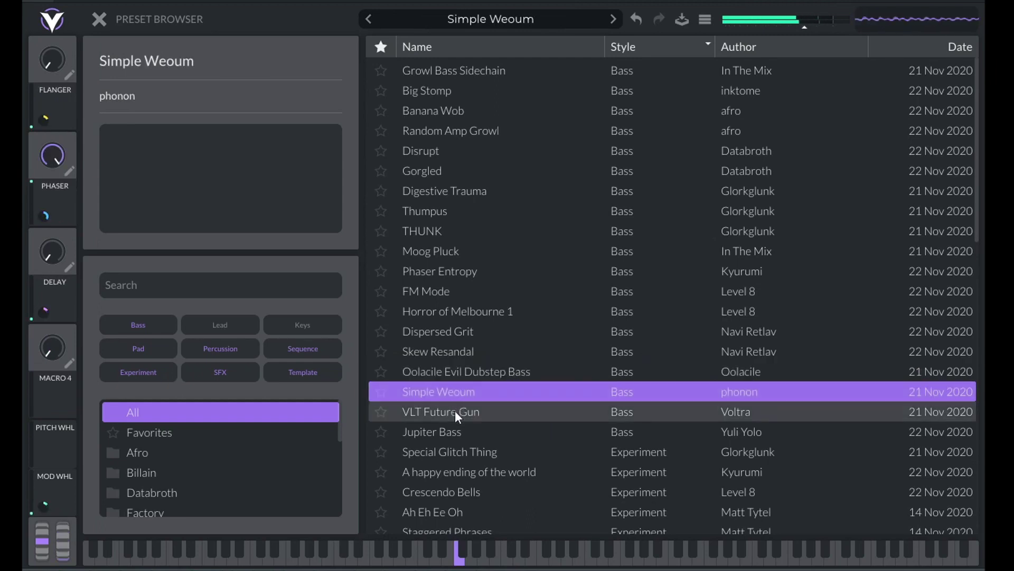
pyautogui.click(455, 411)
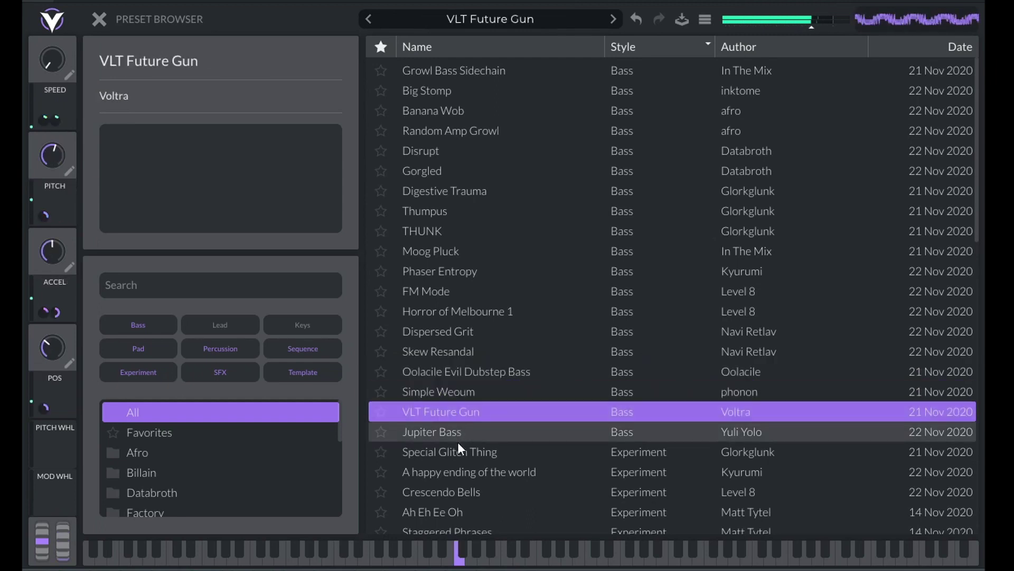
pyautogui.click(451, 436)
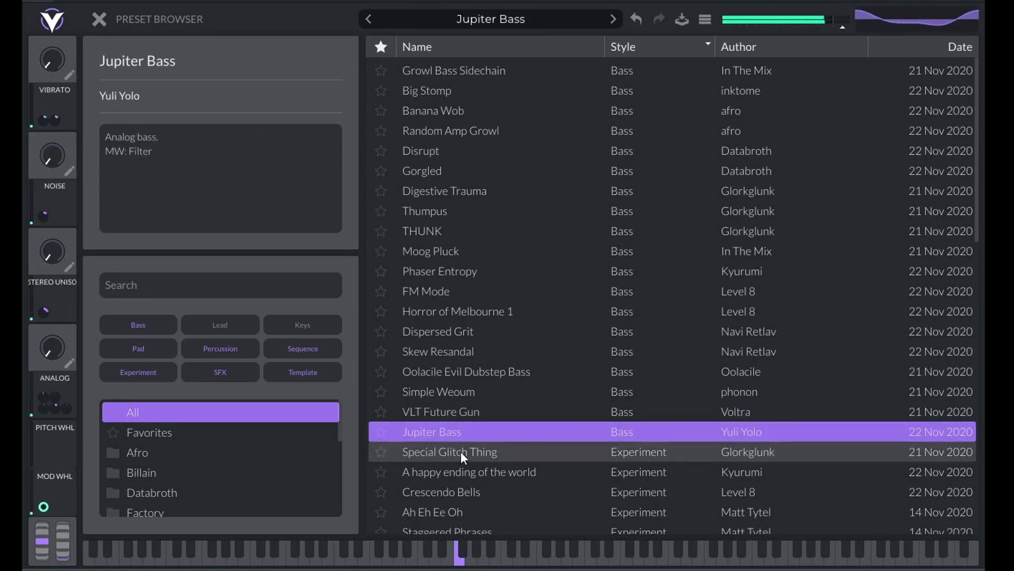
# Audition the experiment presets Special Glitch Thing, A happy ending of the world, Crescendo Bells, Ah Eh Ee Oh, Staggered Phrases and Touch Tone
pyautogui.click(460, 451)
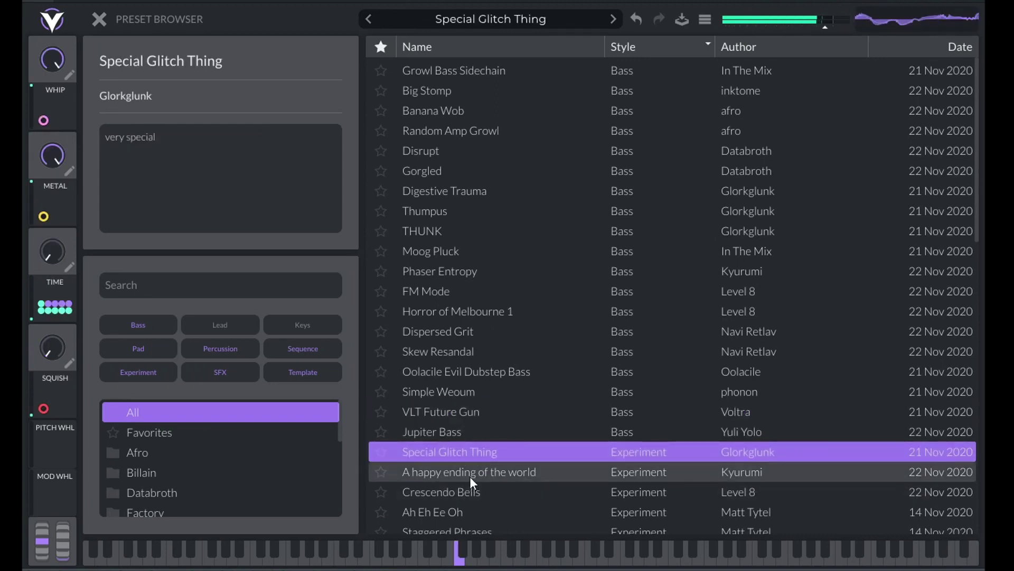
pyautogui.click(470, 476)
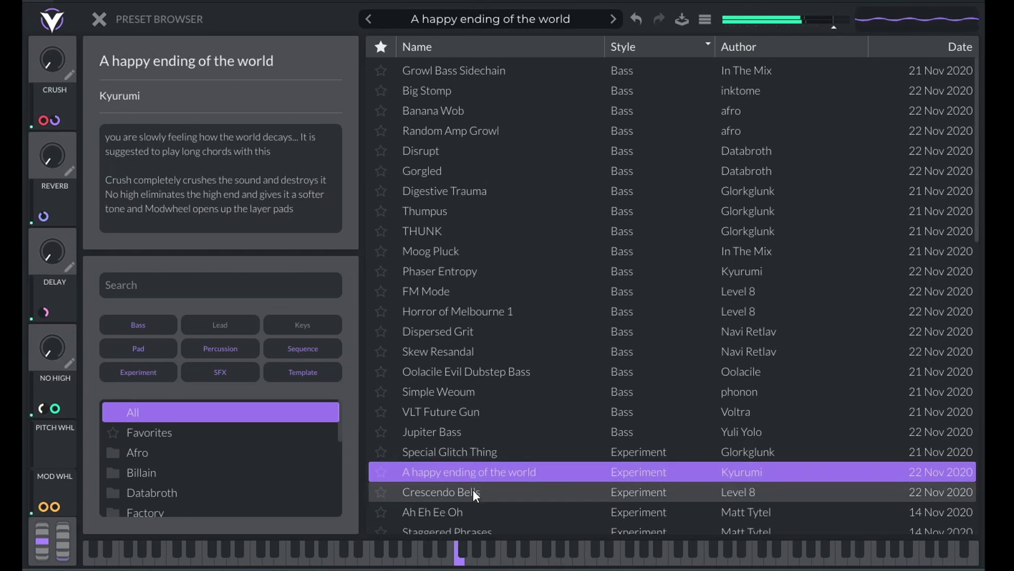
pyautogui.click(474, 489)
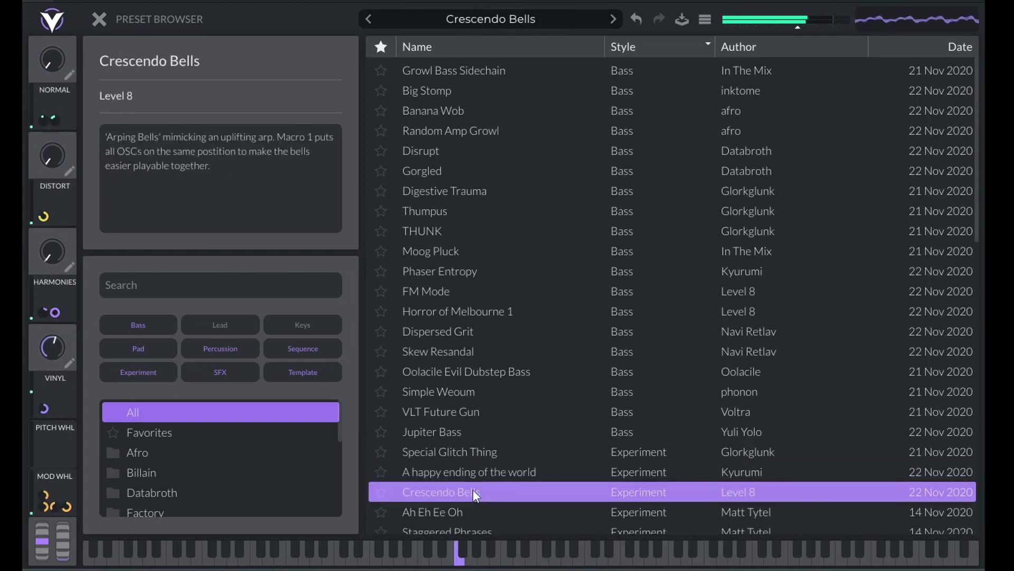
pyautogui.click(465, 509)
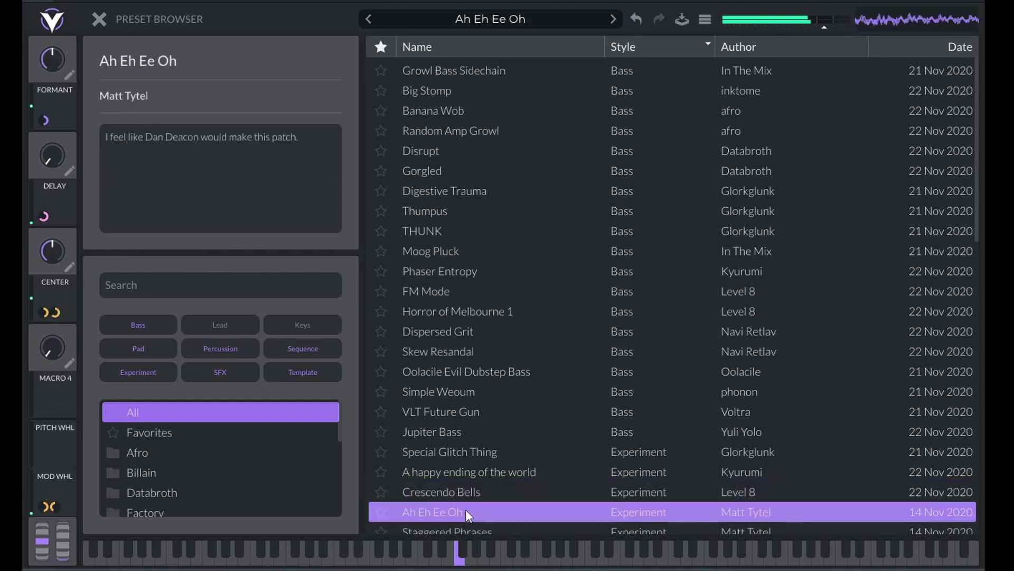
pyautogui.scroll(-1, 496, 461)
pyautogui.scroll(-4, 495, 461)
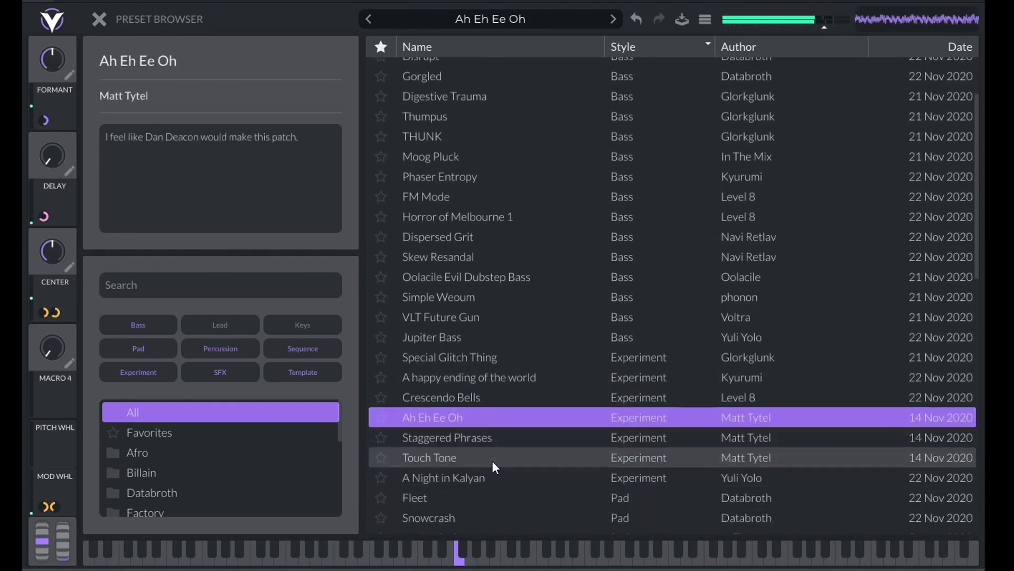
pyautogui.click(449, 443)
pyautogui.scroll(-1, 470, 449)
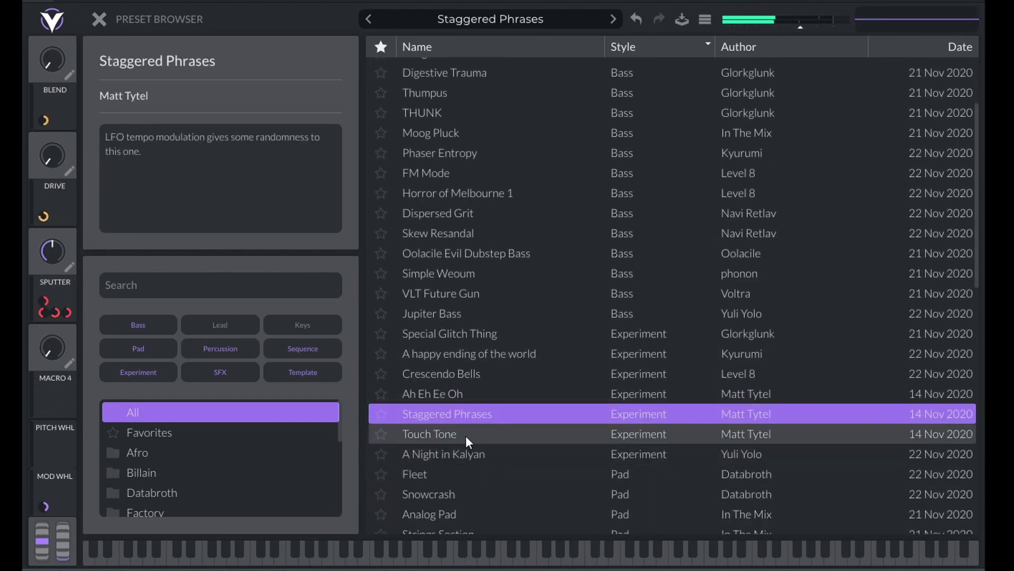
pyautogui.click(464, 435)
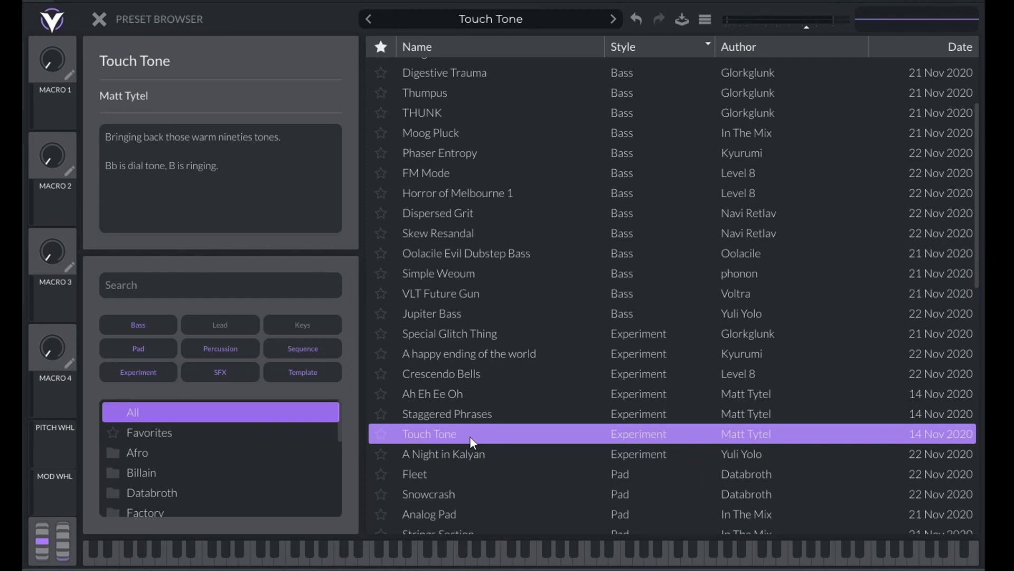
# Audition the experiment preset A Night in Kalyan and the pad presets Fleet, Snowcrash, Analog Pad and Strings Section
pyautogui.click(456, 453)
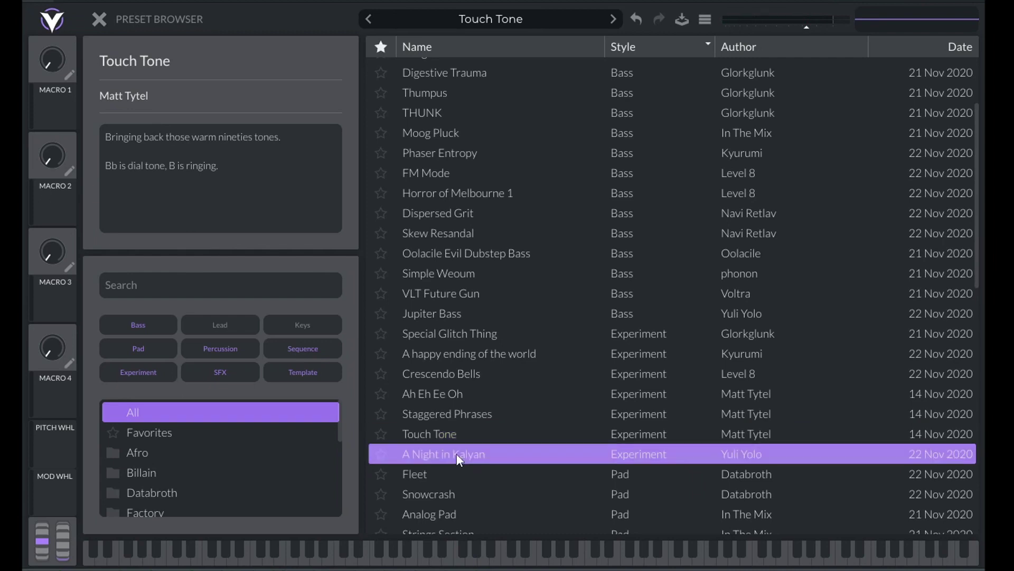
pyautogui.click(436, 473)
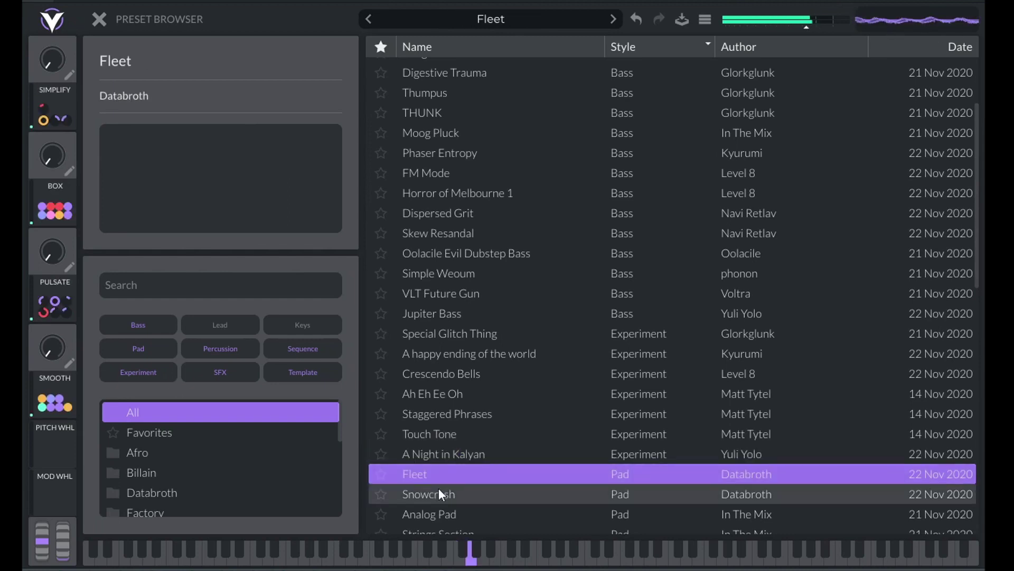
pyautogui.click(439, 488)
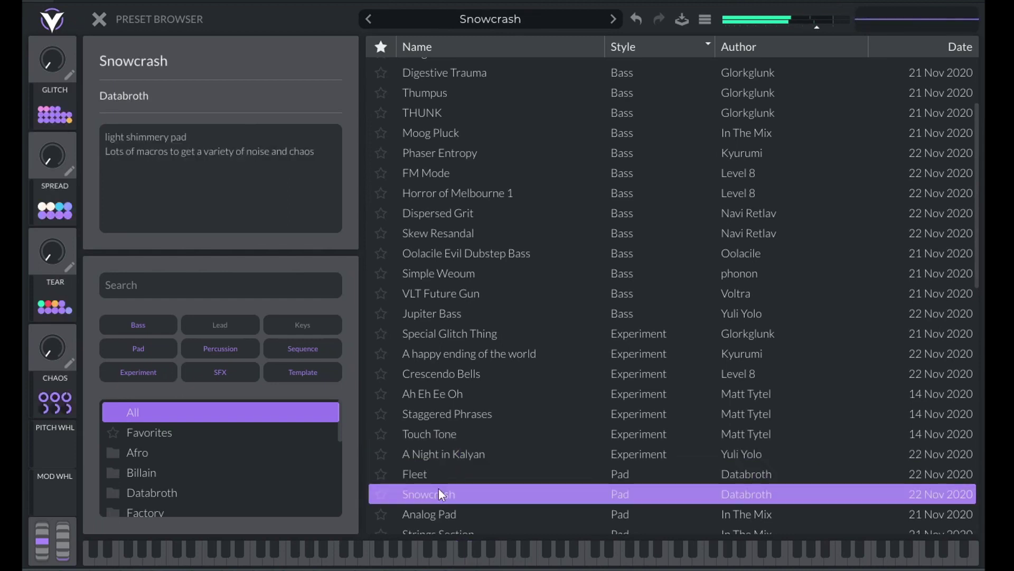
pyautogui.scroll(-3, 477, 411)
pyautogui.click(445, 444)
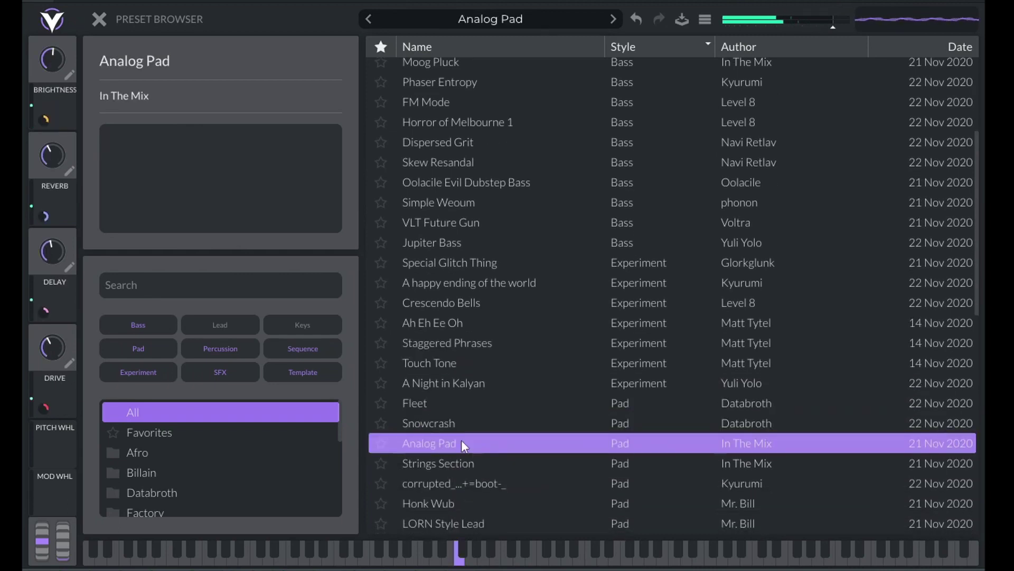
pyautogui.scroll(-1, 461, 440)
pyautogui.click(471, 439)
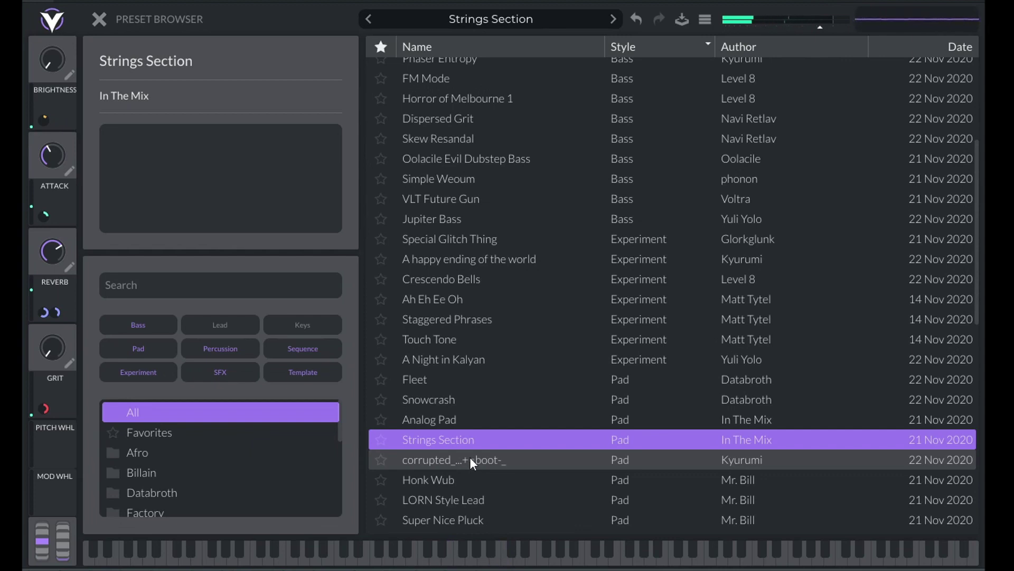
# Audition the pad presets corrupted_...+=boot-_, LORN Style Lead, Super Nice Pluck, Drowning Machine, Space Station and Abbysun
pyautogui.click(470, 458)
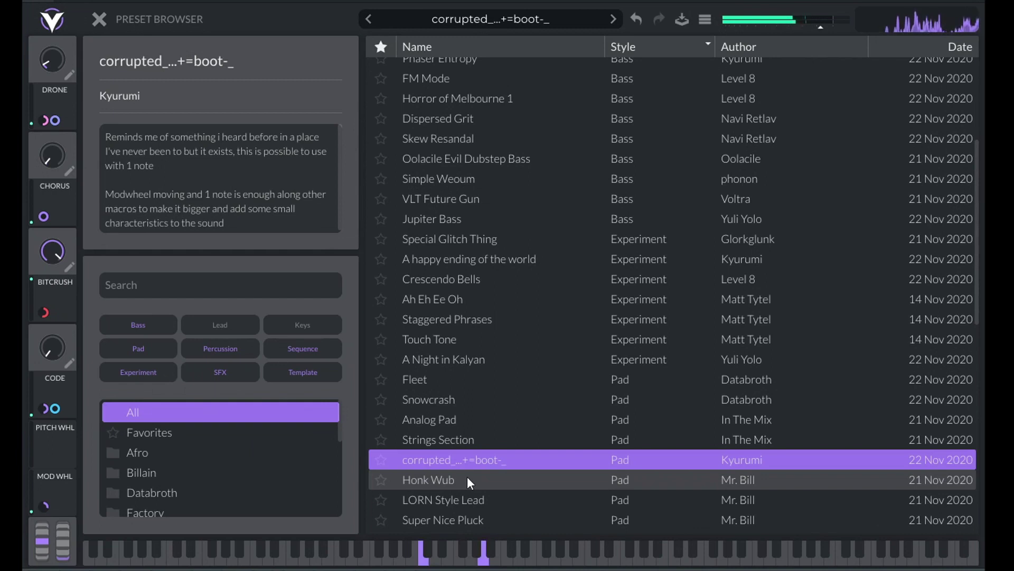
pyautogui.click(476, 499)
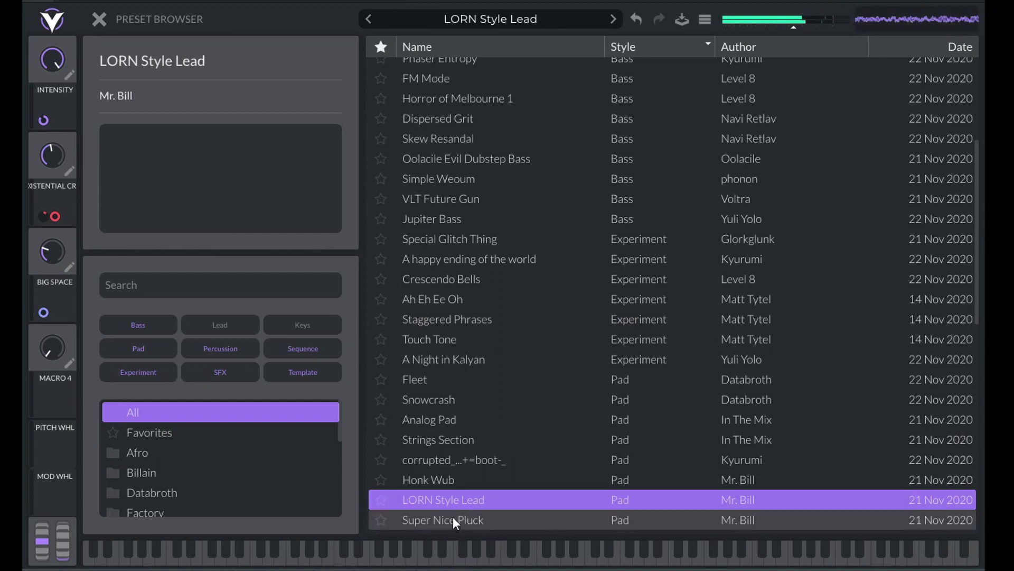
pyautogui.click(453, 518)
pyautogui.scroll(-3, 687, 370)
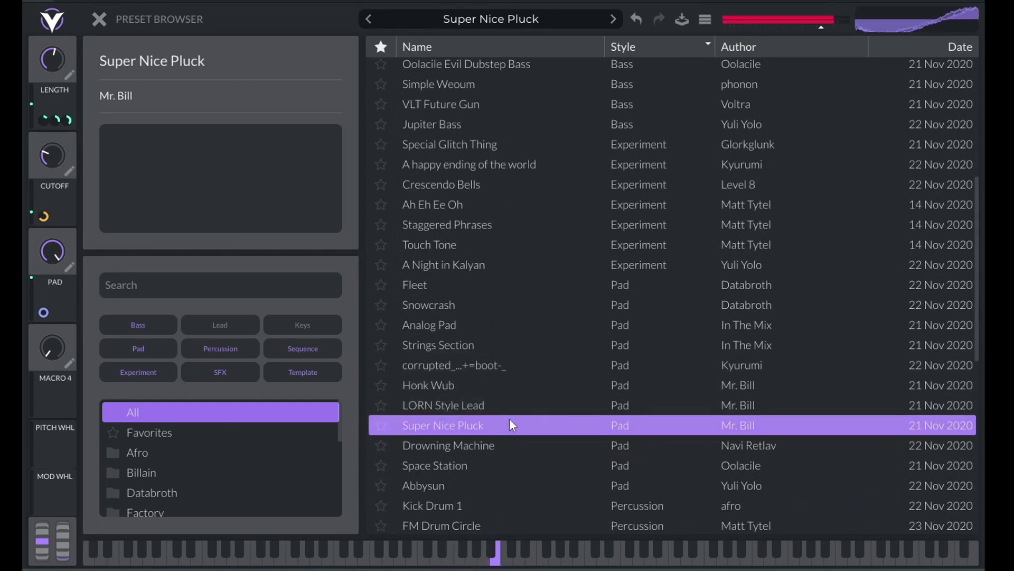
pyautogui.click(466, 446)
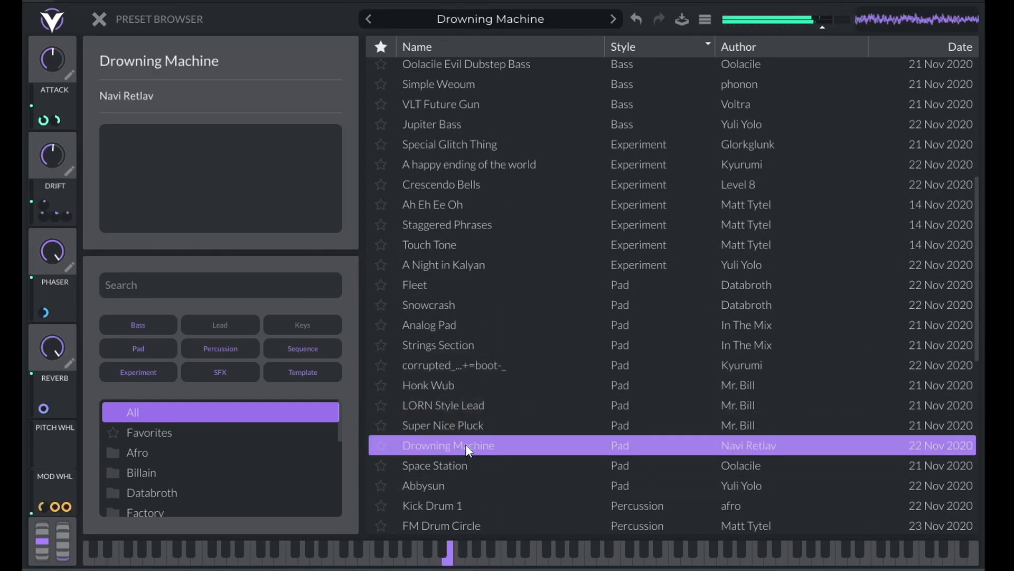
pyautogui.click(467, 465)
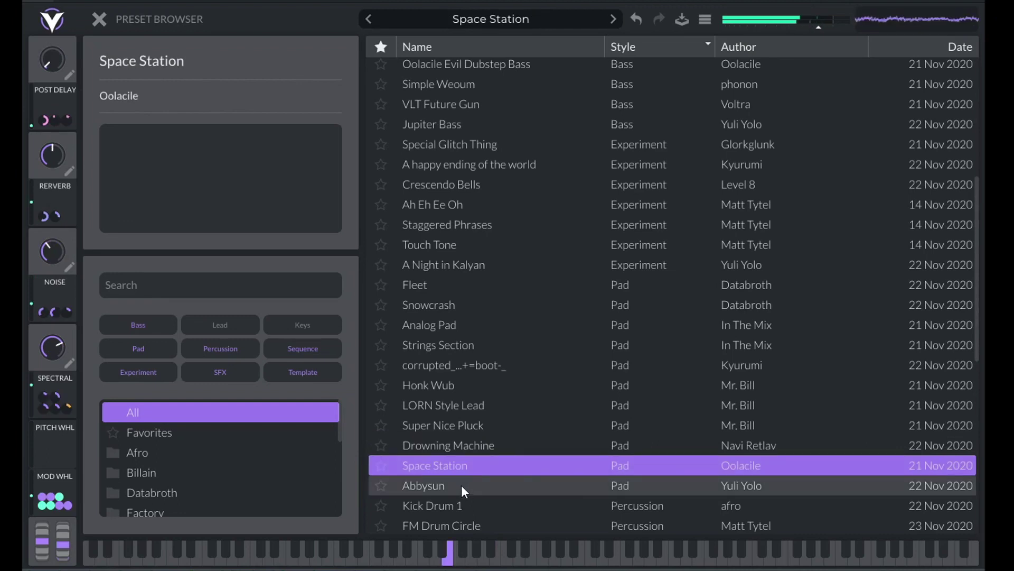
pyautogui.click(461, 484)
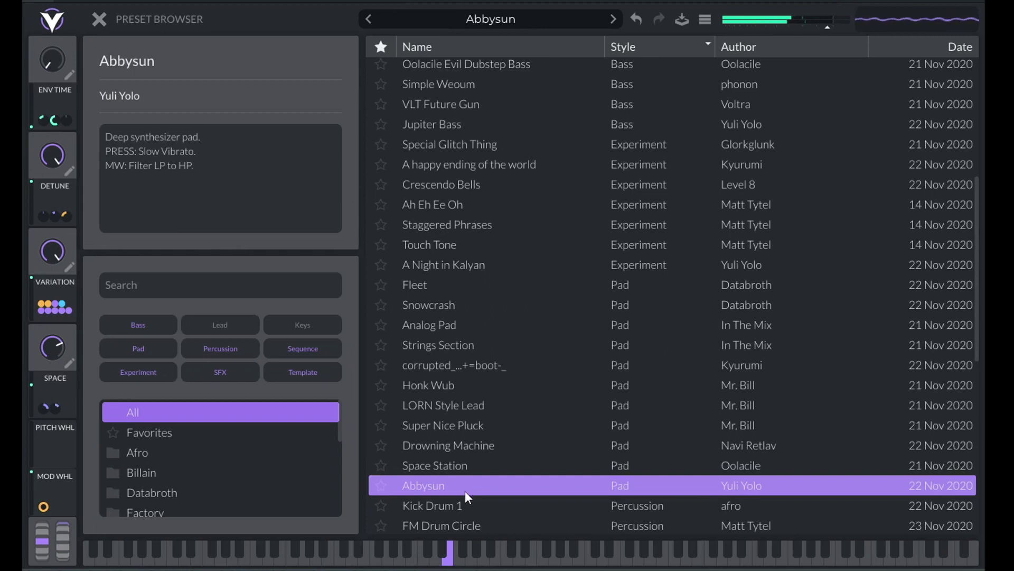
# Audition the percussion presets Kick Drum 1, FM Drum Circle, Physical Tension, DIY, Easy Mallet and Metal Head
pyautogui.click(465, 502)
pyautogui.click(473, 522)
pyautogui.scroll(-3, 486, 476)
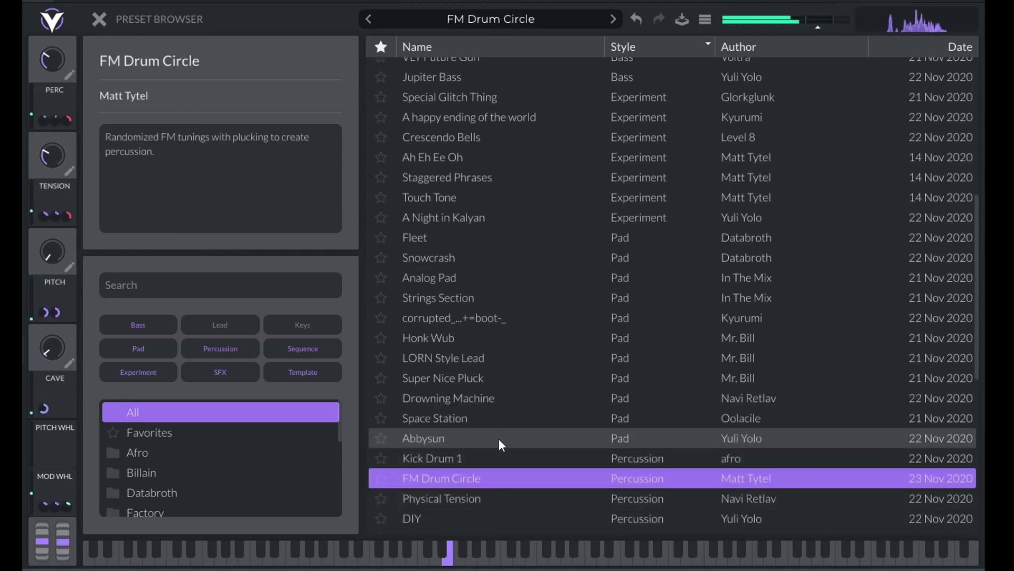
pyautogui.click(464, 476)
pyautogui.scroll(-4, 488, 458)
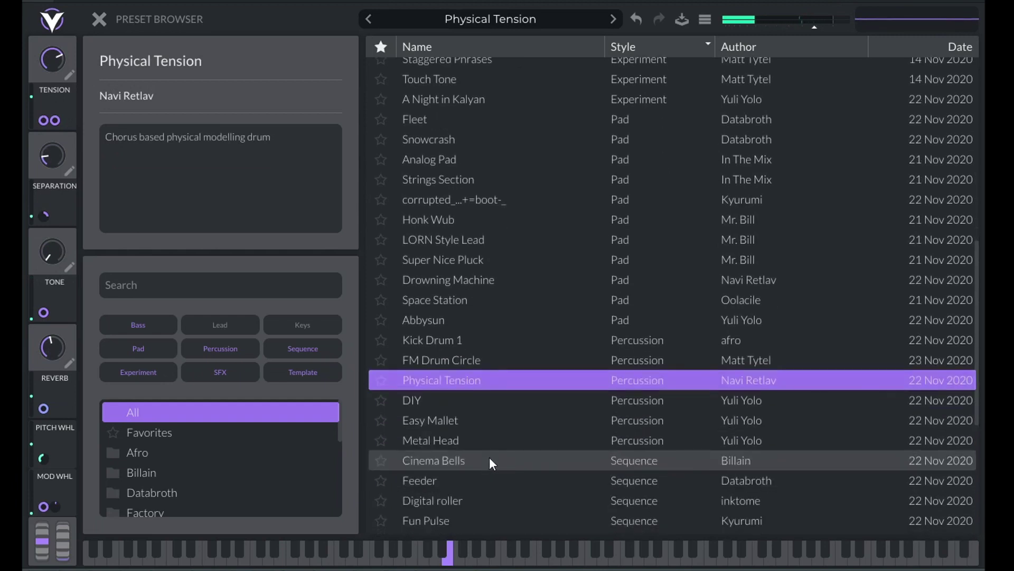
pyautogui.click(443, 395)
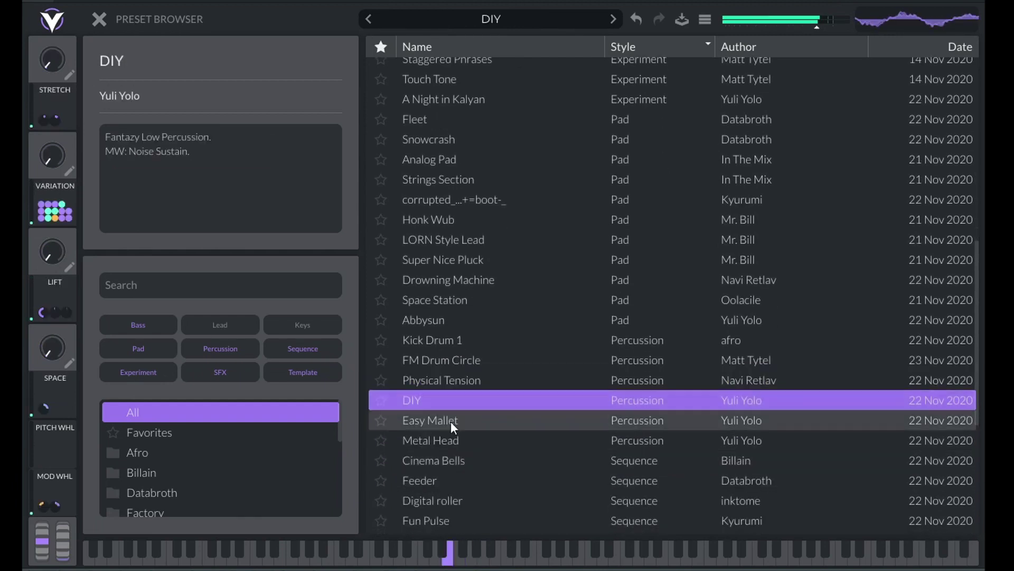
pyautogui.click(453, 423)
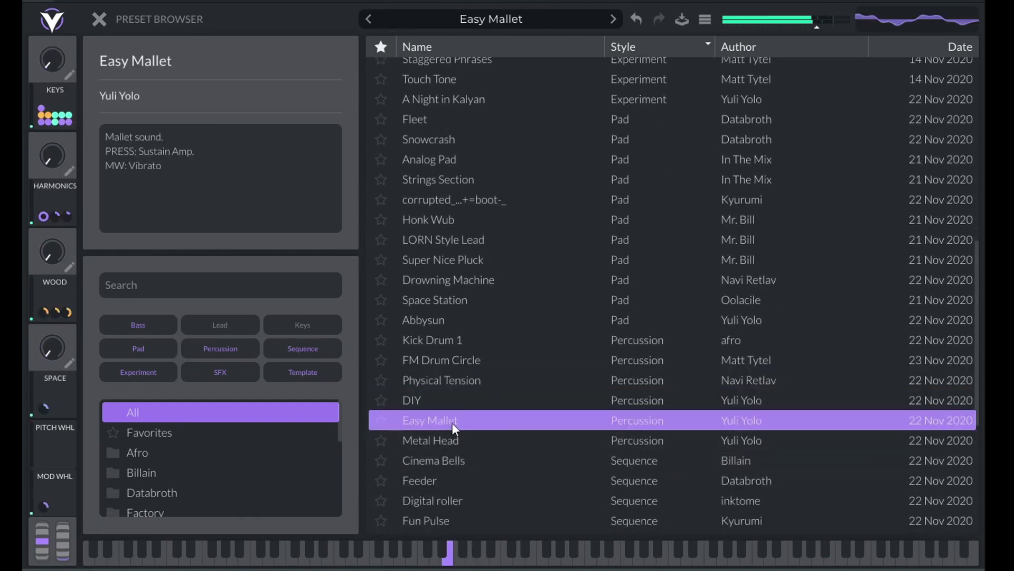
pyautogui.click(452, 440)
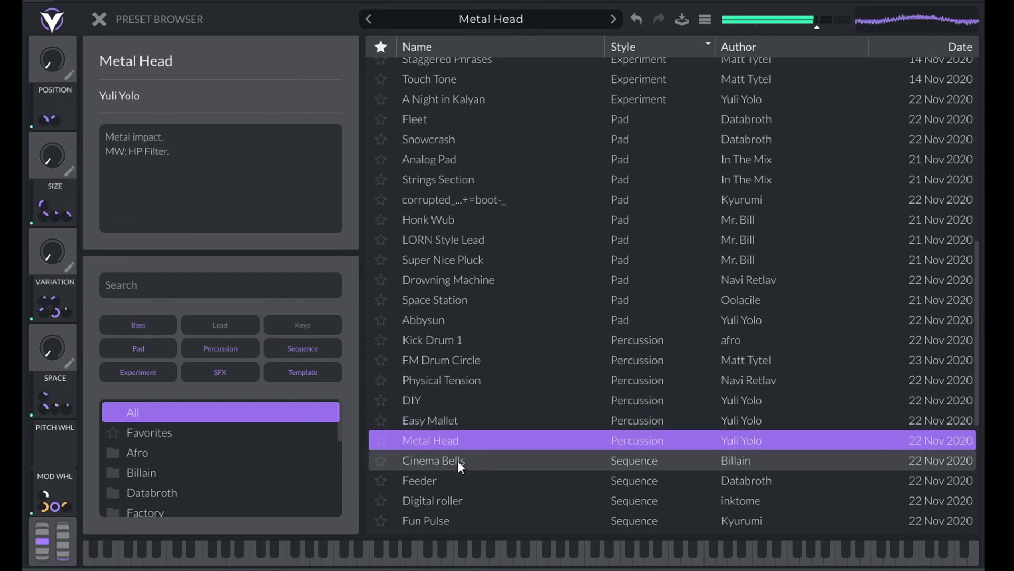
# Audition the sequence presets Cinema Bells, Feeder, Digital roller, Fun Pulse and Complex Electro 1
pyautogui.click(460, 461)
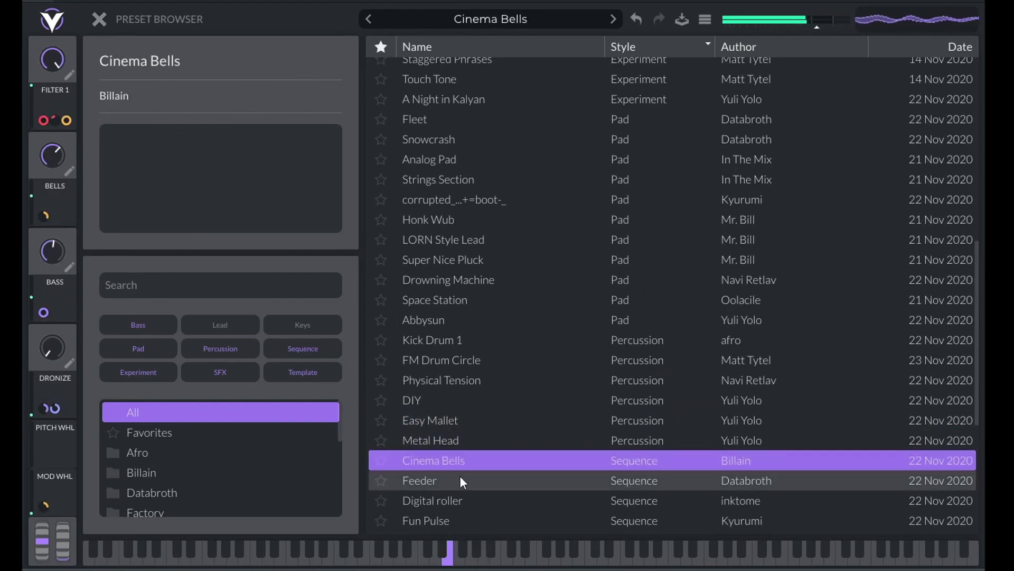
pyautogui.scroll(-1, 460, 476)
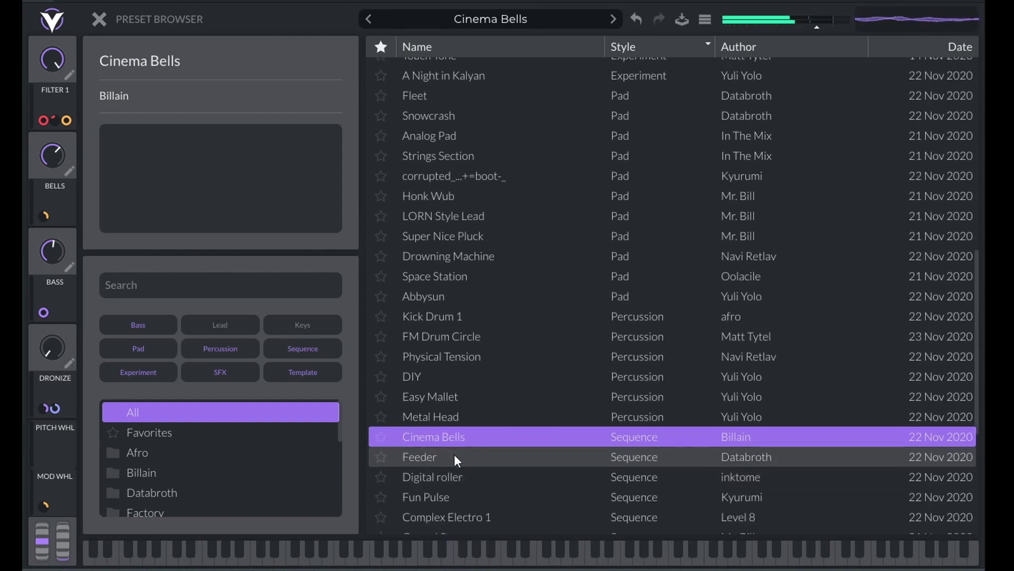
pyautogui.click(455, 457)
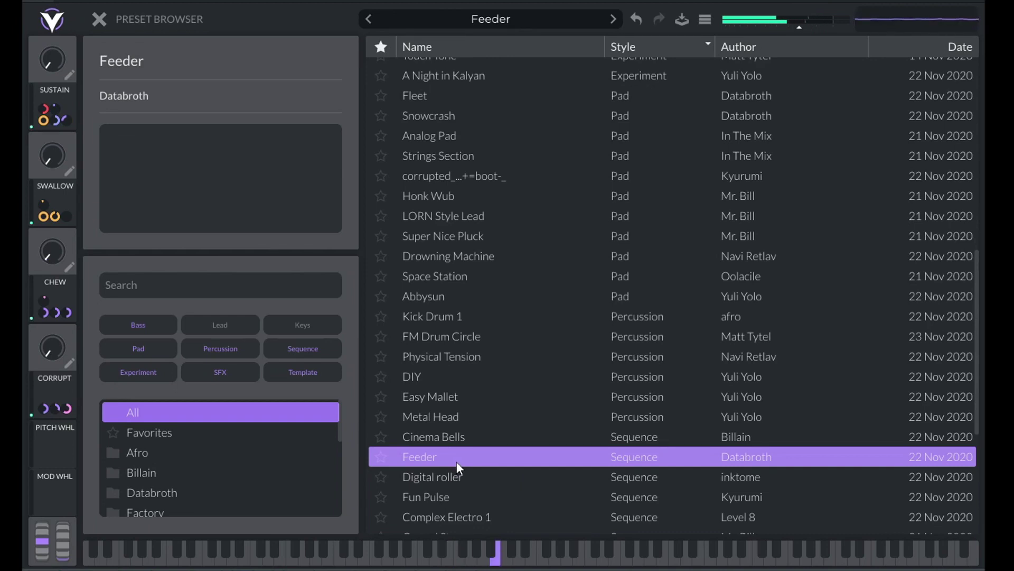
pyautogui.click(465, 473)
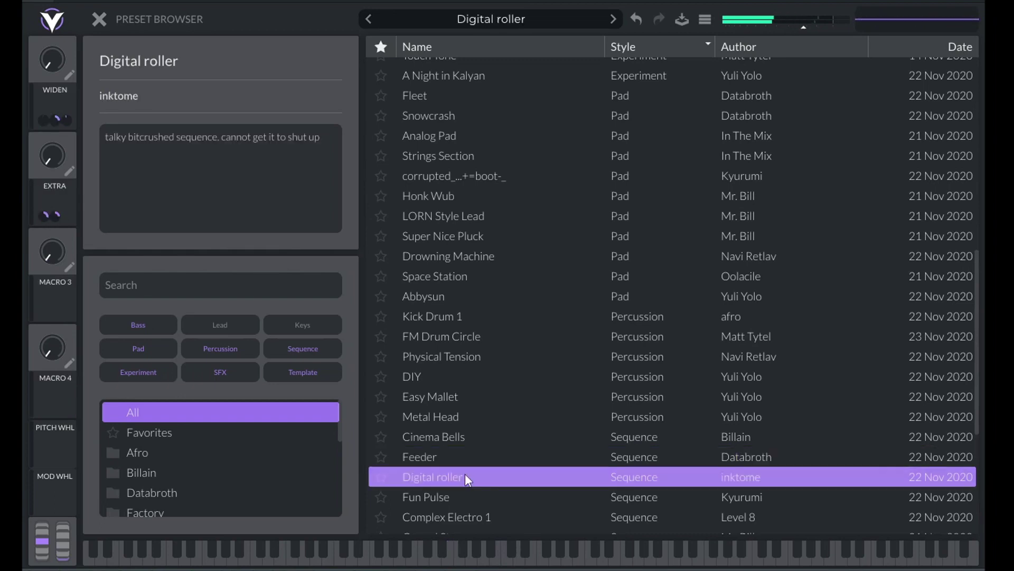
pyautogui.scroll(-3, 464, 473)
pyautogui.click(471, 426)
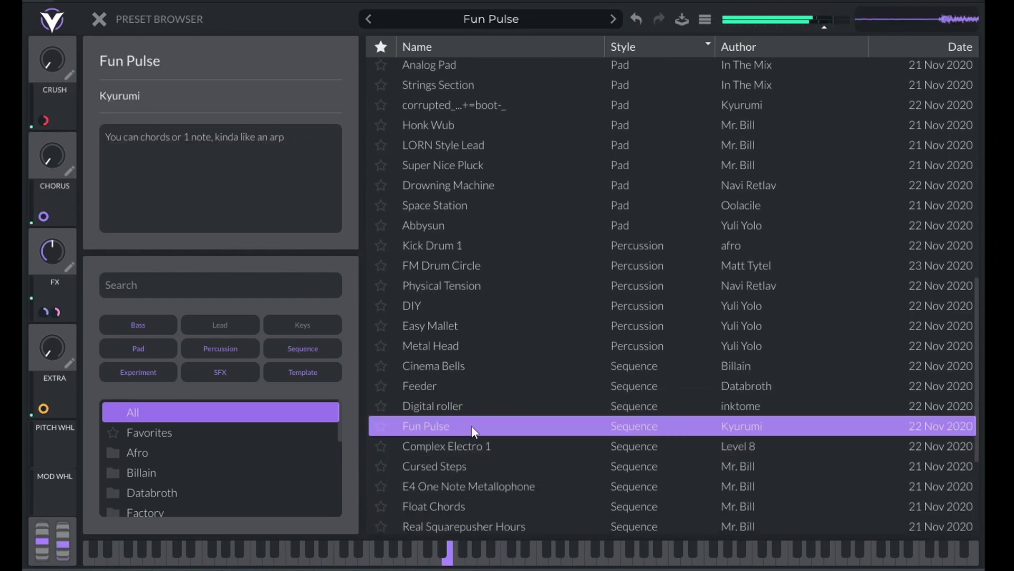
pyautogui.scroll(-1, 471, 426)
pyautogui.click(471, 426)
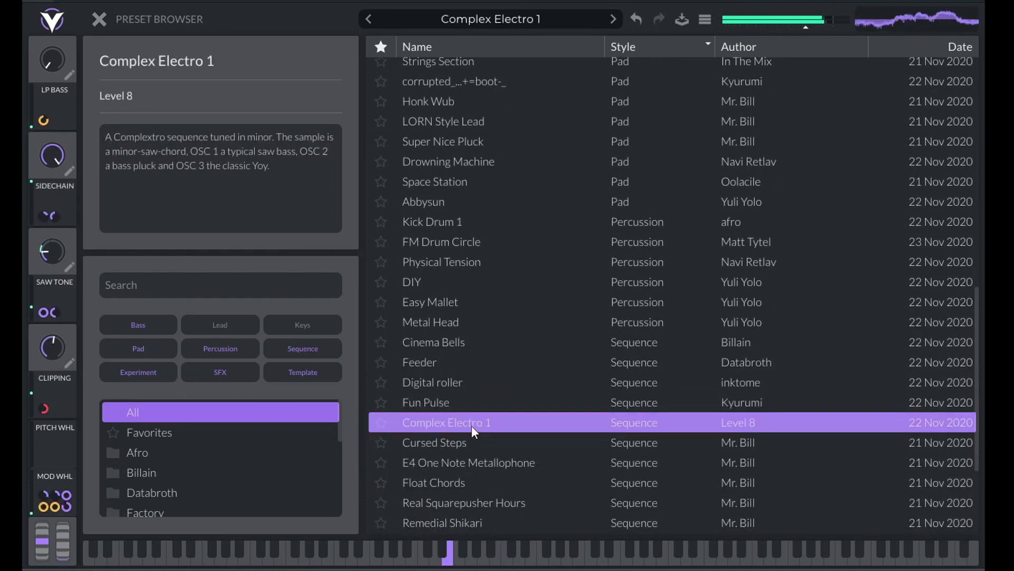
# Audition the sequence presets Cursed Steps, E4 One Note Metallophone, Float Chords, Real Squarepusher Hours, Remedial Shikari and Phaser Man
pyautogui.scroll(-2, 473, 426)
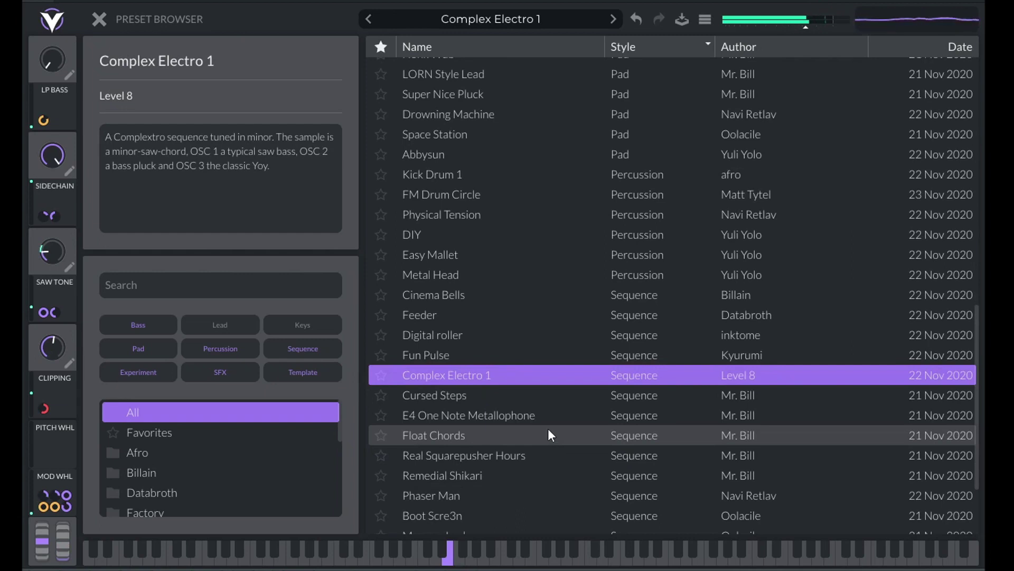
pyautogui.click(471, 394)
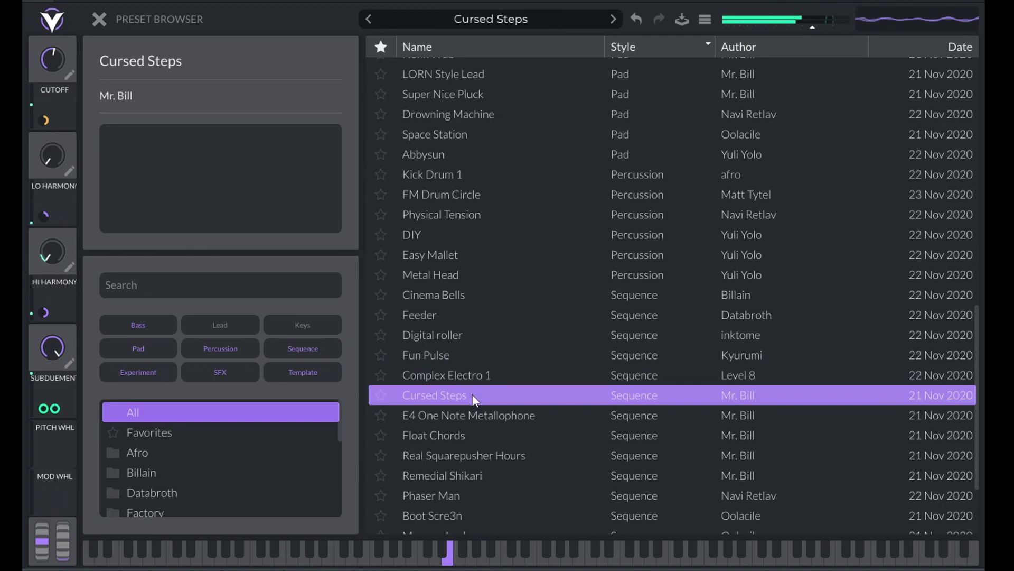
pyautogui.click(491, 414)
pyautogui.click(475, 434)
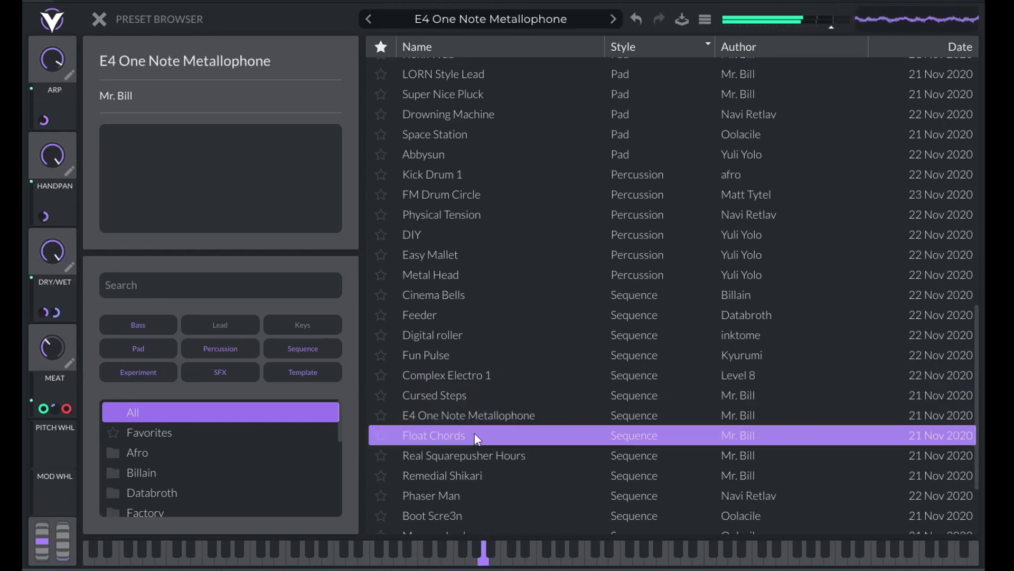
pyautogui.click(490, 458)
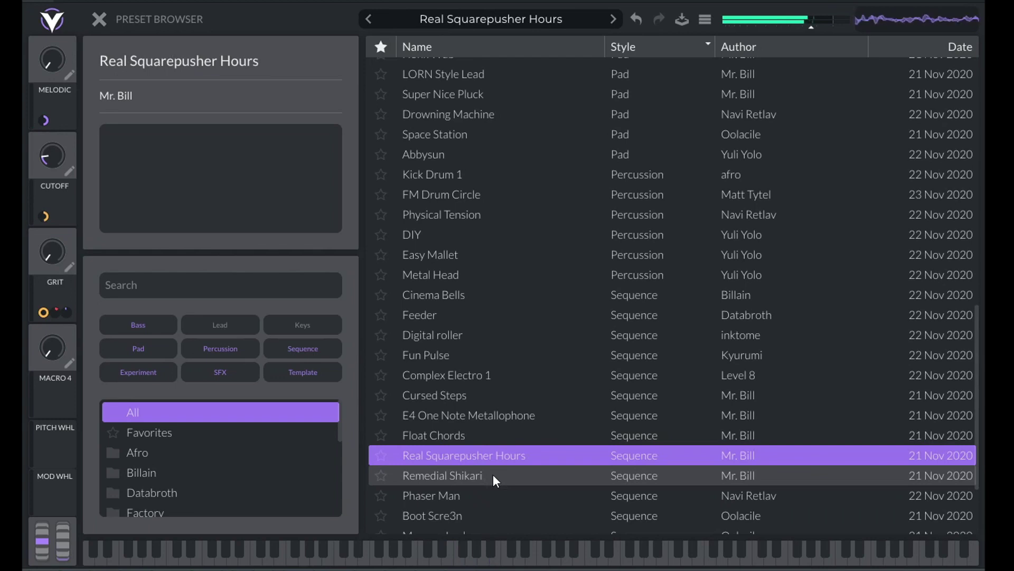
pyautogui.click(492, 474)
pyautogui.click(478, 496)
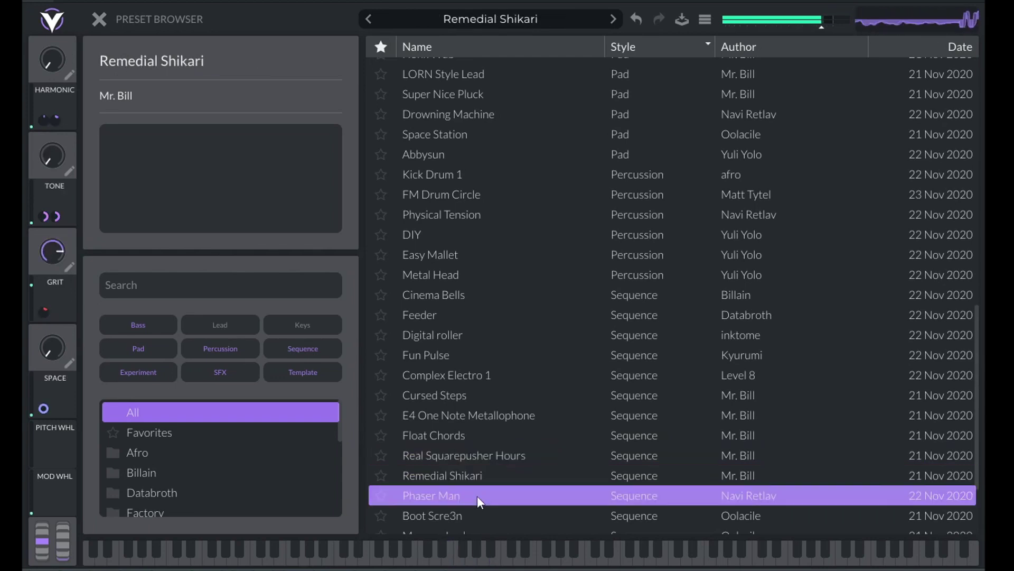
# Audition the last two sequence presets, Boot Scre3n and Memory Leak
pyautogui.scroll(-1, 504, 477)
pyautogui.scroll(-1, 504, 476)
pyautogui.click(470, 419)
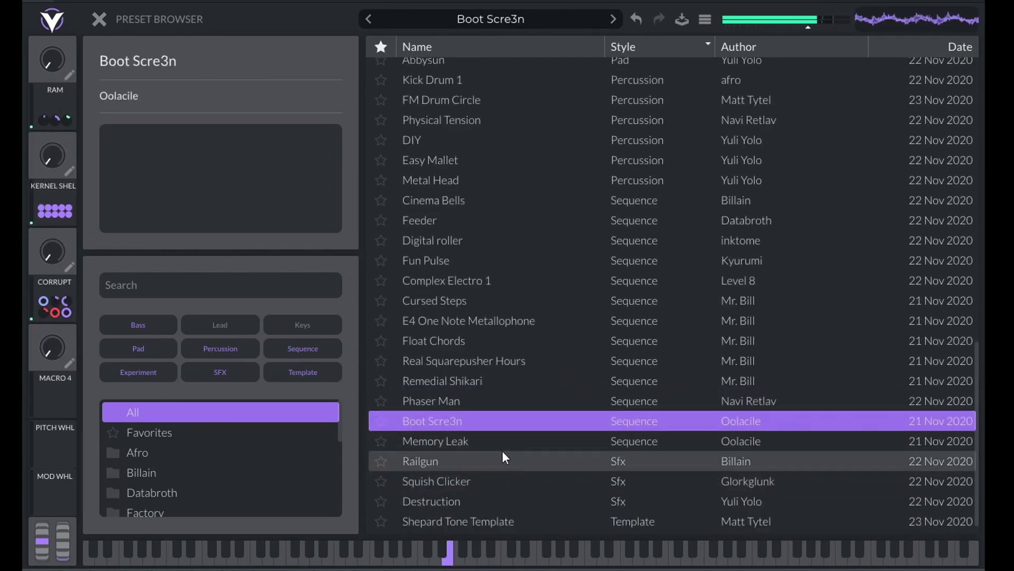
pyautogui.scroll(-1, 502, 451)
pyautogui.click(482, 425)
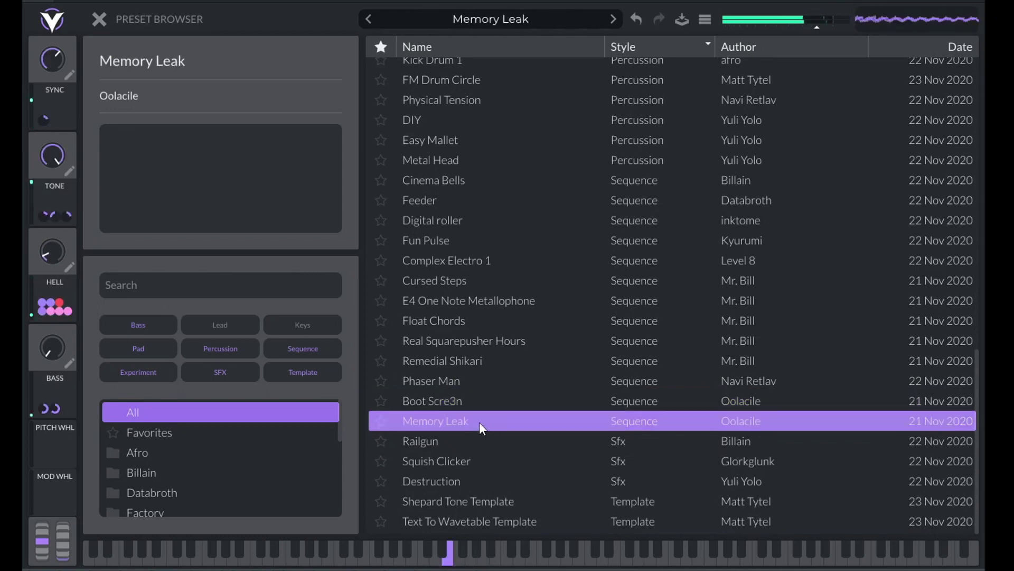
# Audition the SFX presets Railgun, Squish Clicker and Destruction, playing a low note on Railgun
pyautogui.click(462, 442)
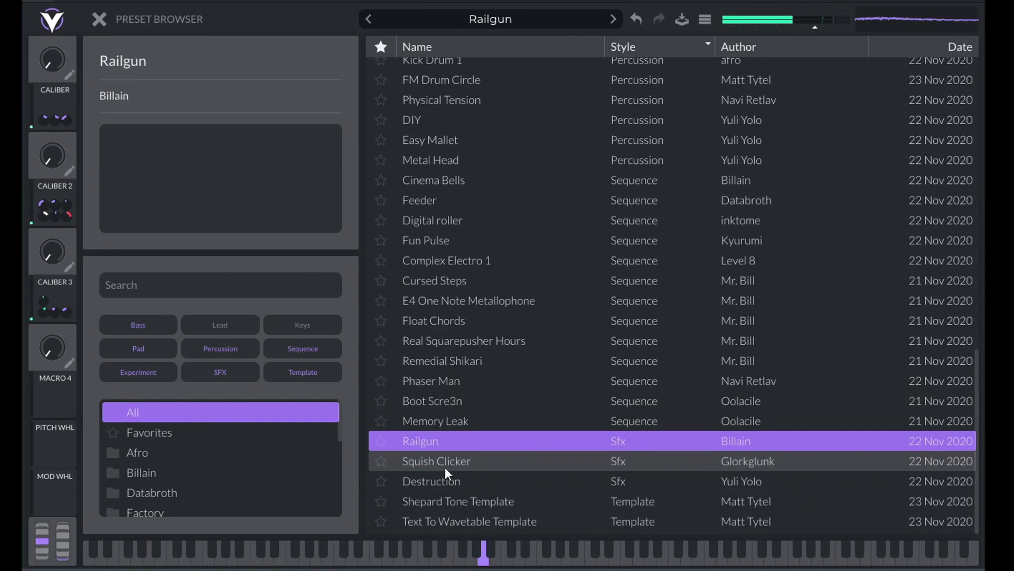
pyautogui.click(225, 554)
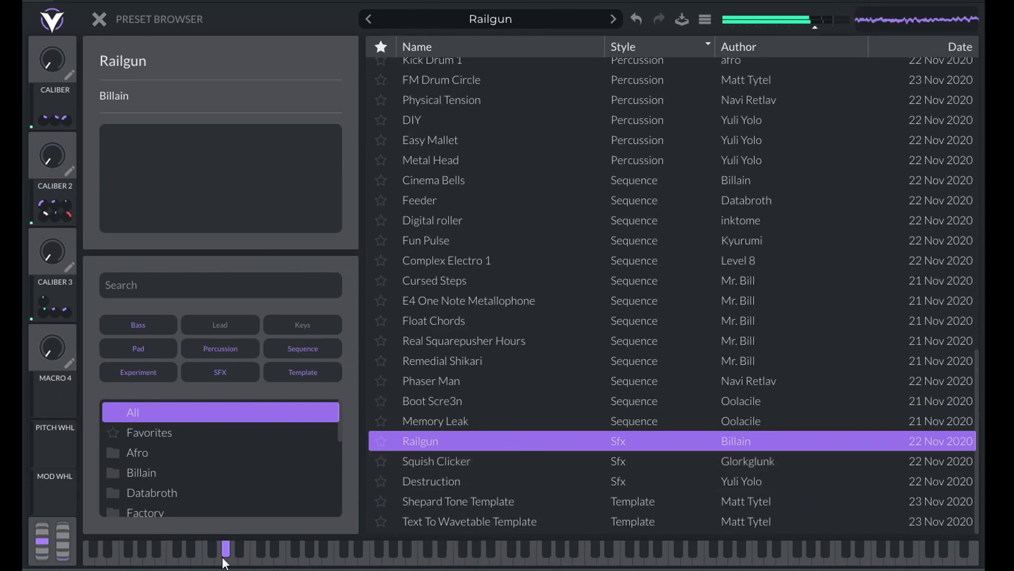
pyautogui.click(484, 462)
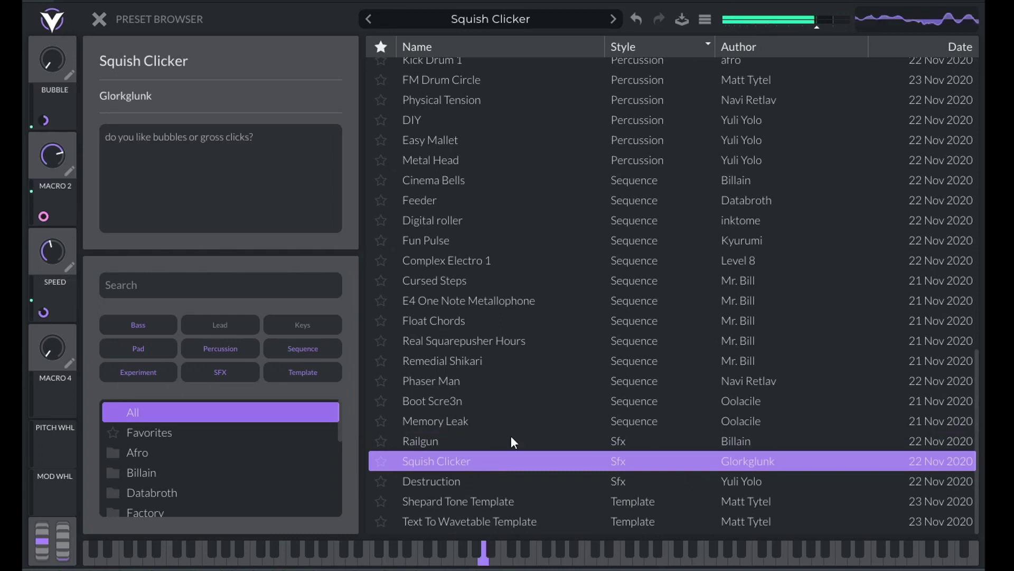
pyautogui.click(445, 484)
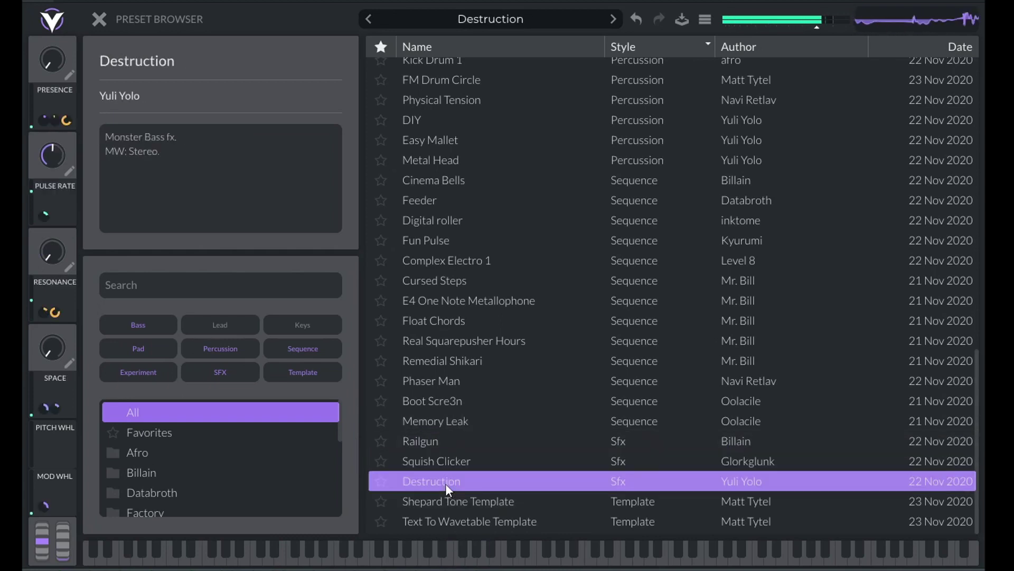
# Load Shepard Tone Template and Text To Wavetable Template in turn, and return from the preset browser to the synth's voice view
pyautogui.click(473, 509)
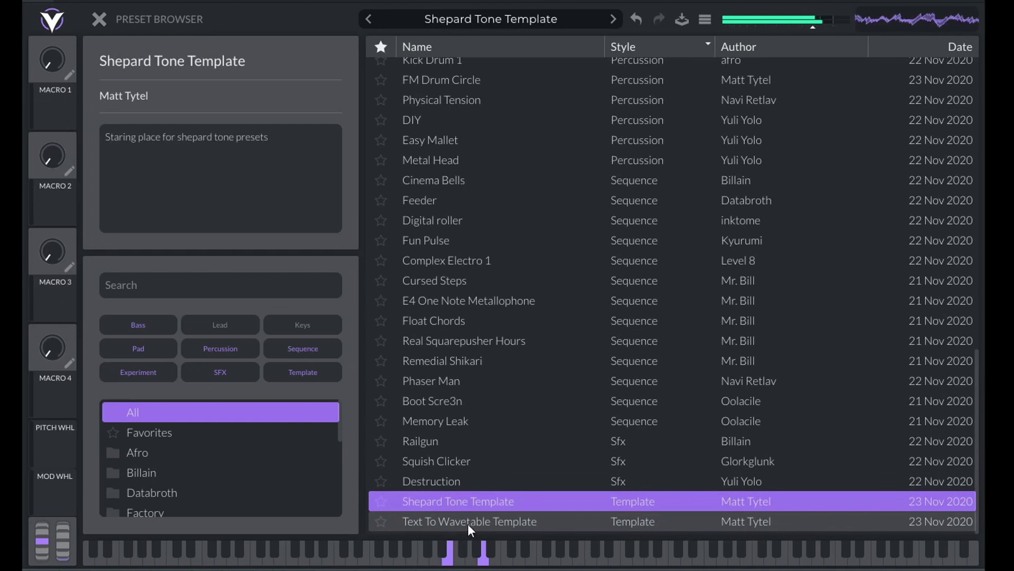
pyautogui.click(467, 522)
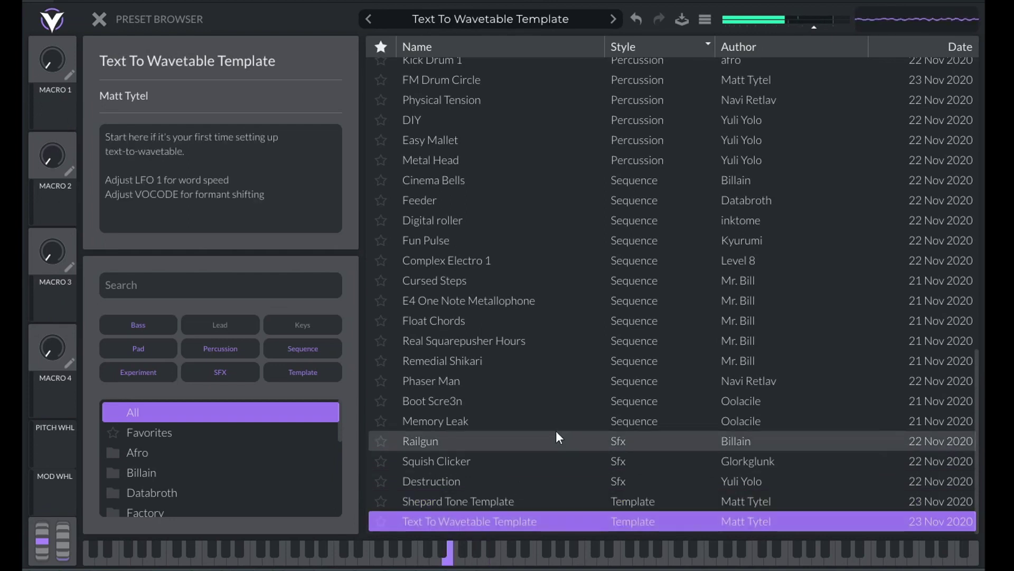
pyautogui.click(107, 19)
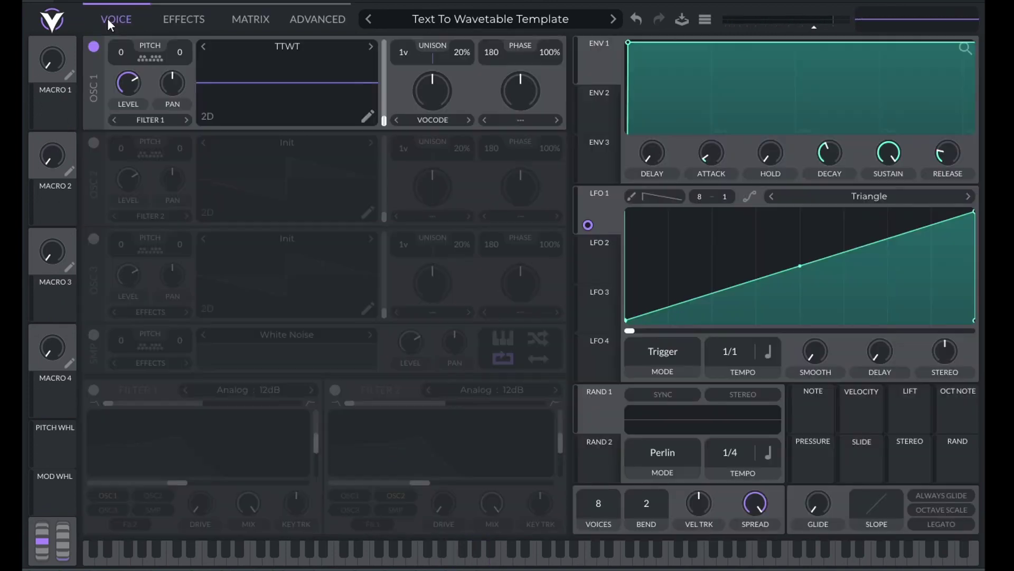
# View the synth's version and window size options, and bring up the preset management and login commands
pyautogui.click(56, 21)
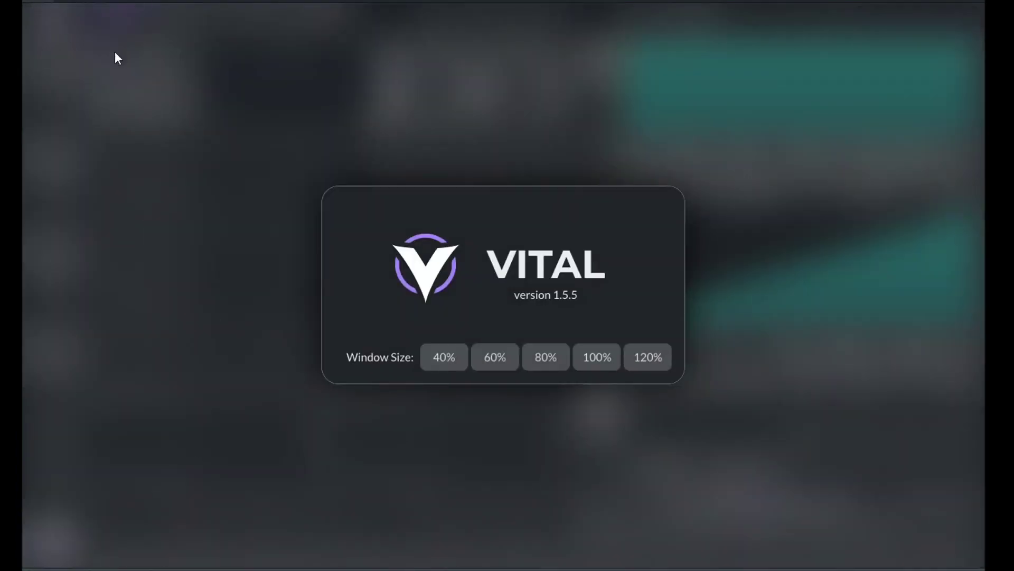
pyautogui.click(364, 128)
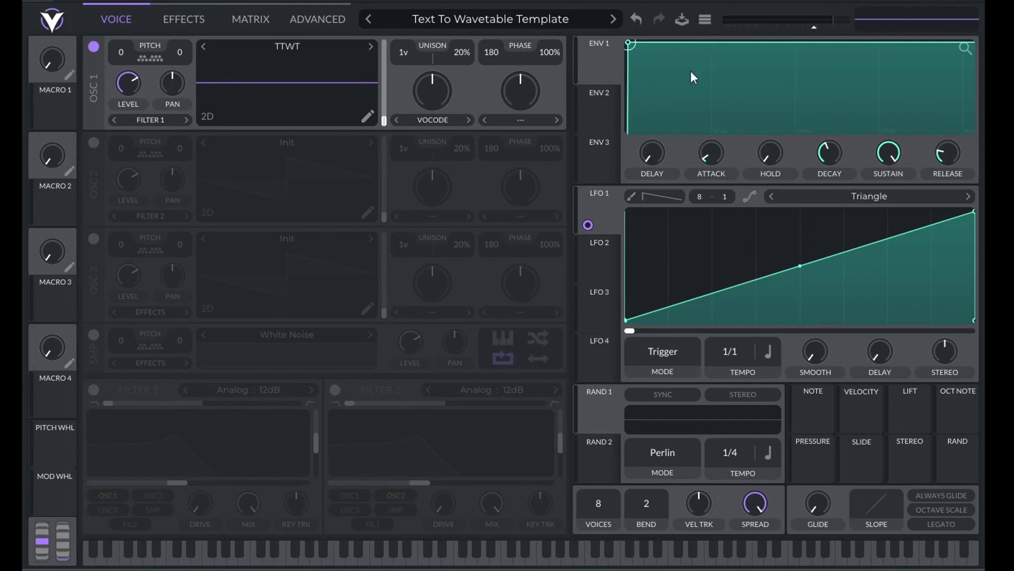
pyautogui.click(706, 20)
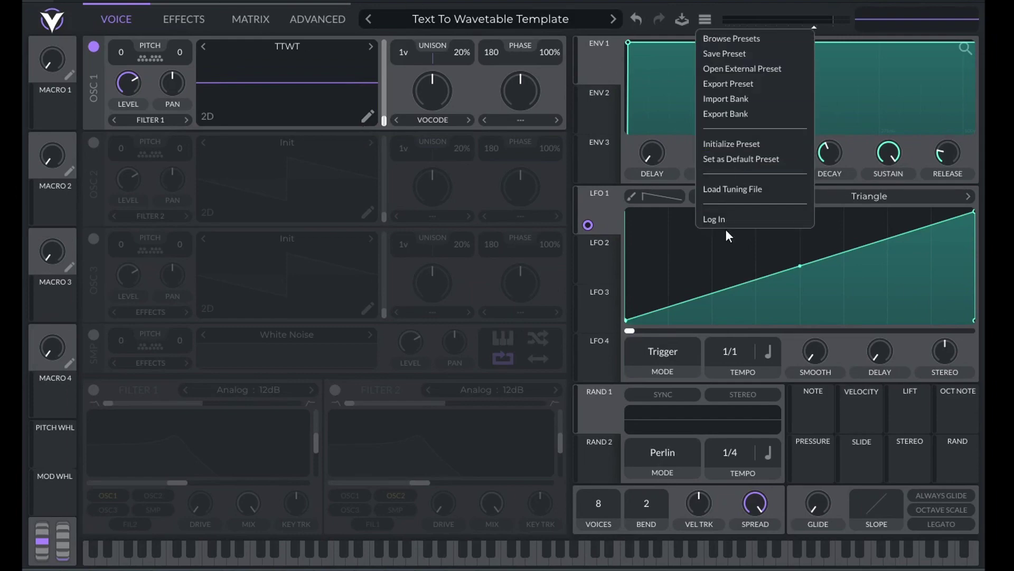